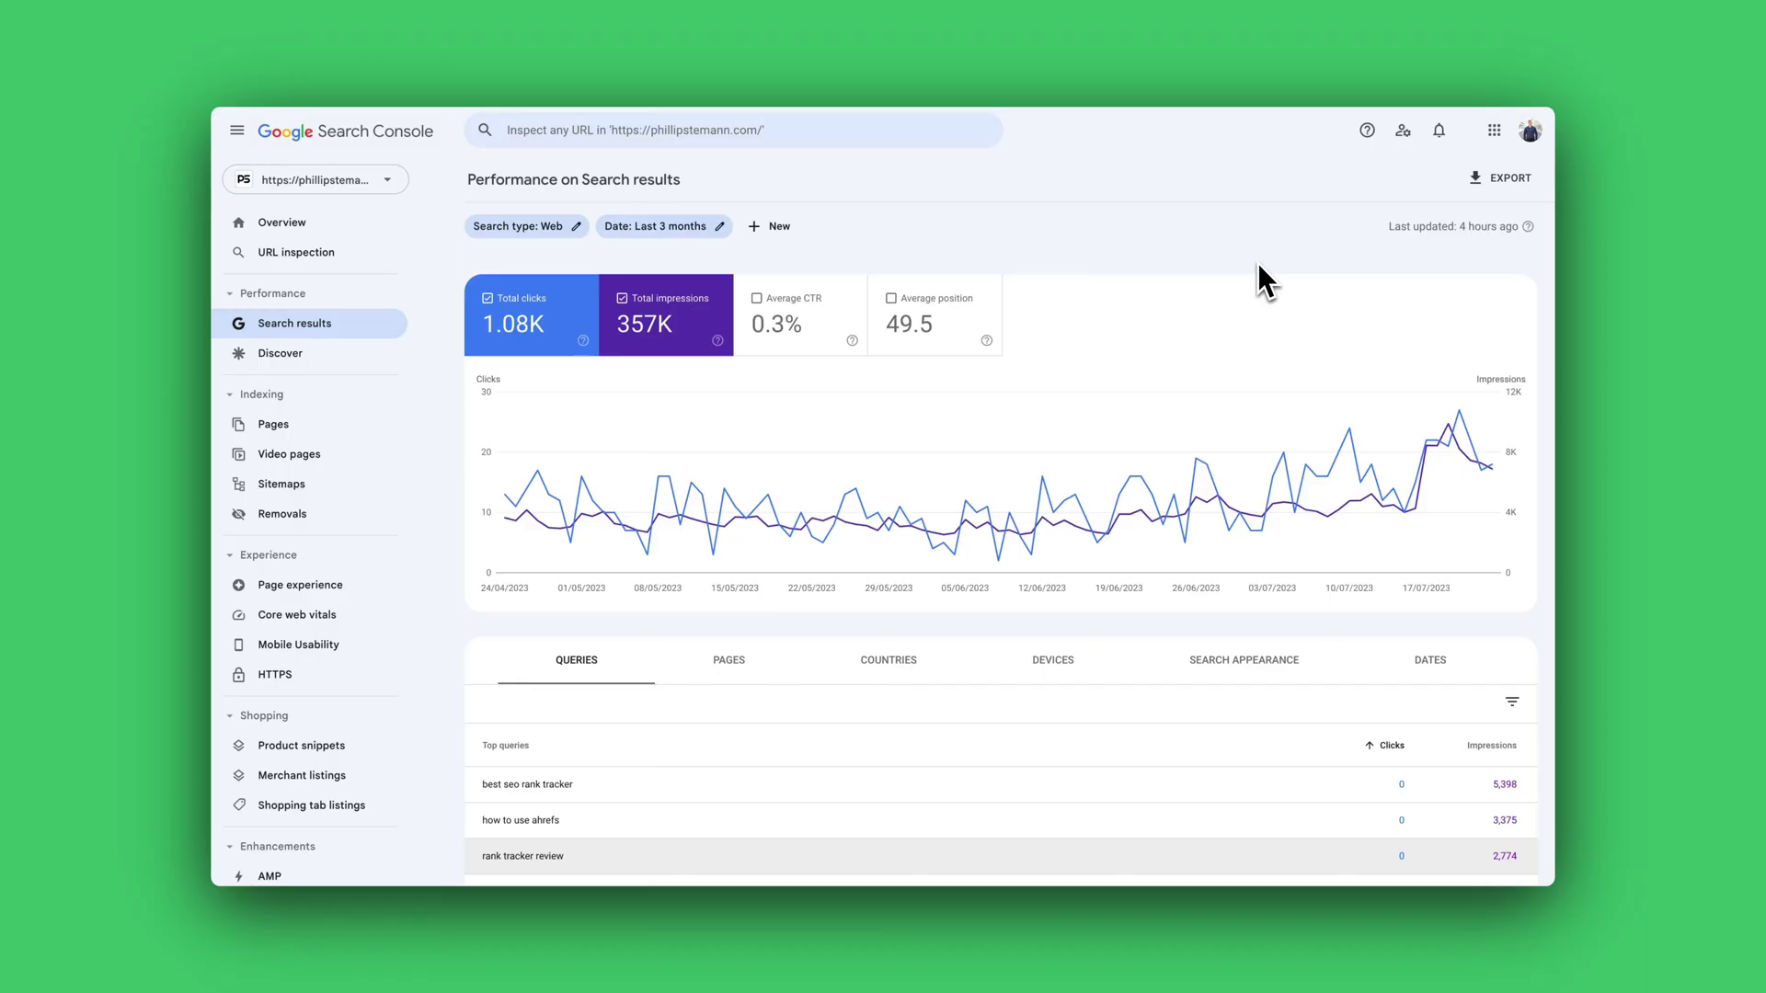
# Switch the Search Console Performance table from top queries to the site's top pages.
pyautogui.scroll(-2, 689, 720)
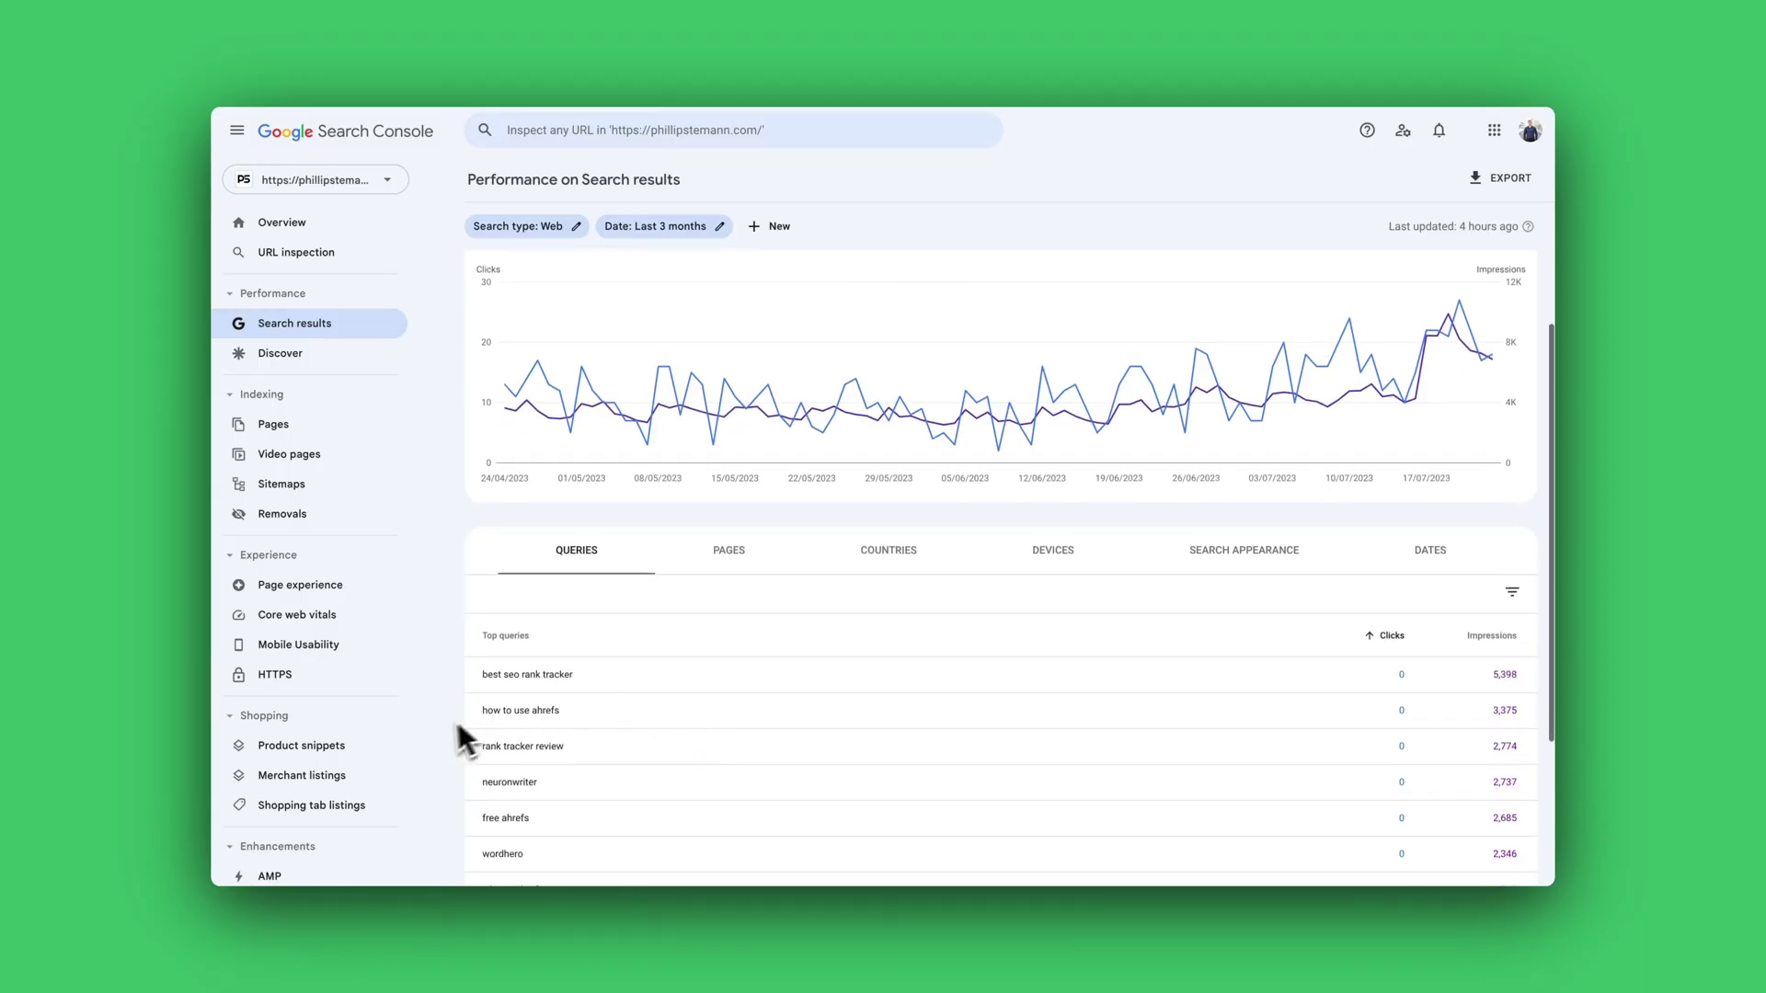
pyautogui.scroll(1, 940, 695)
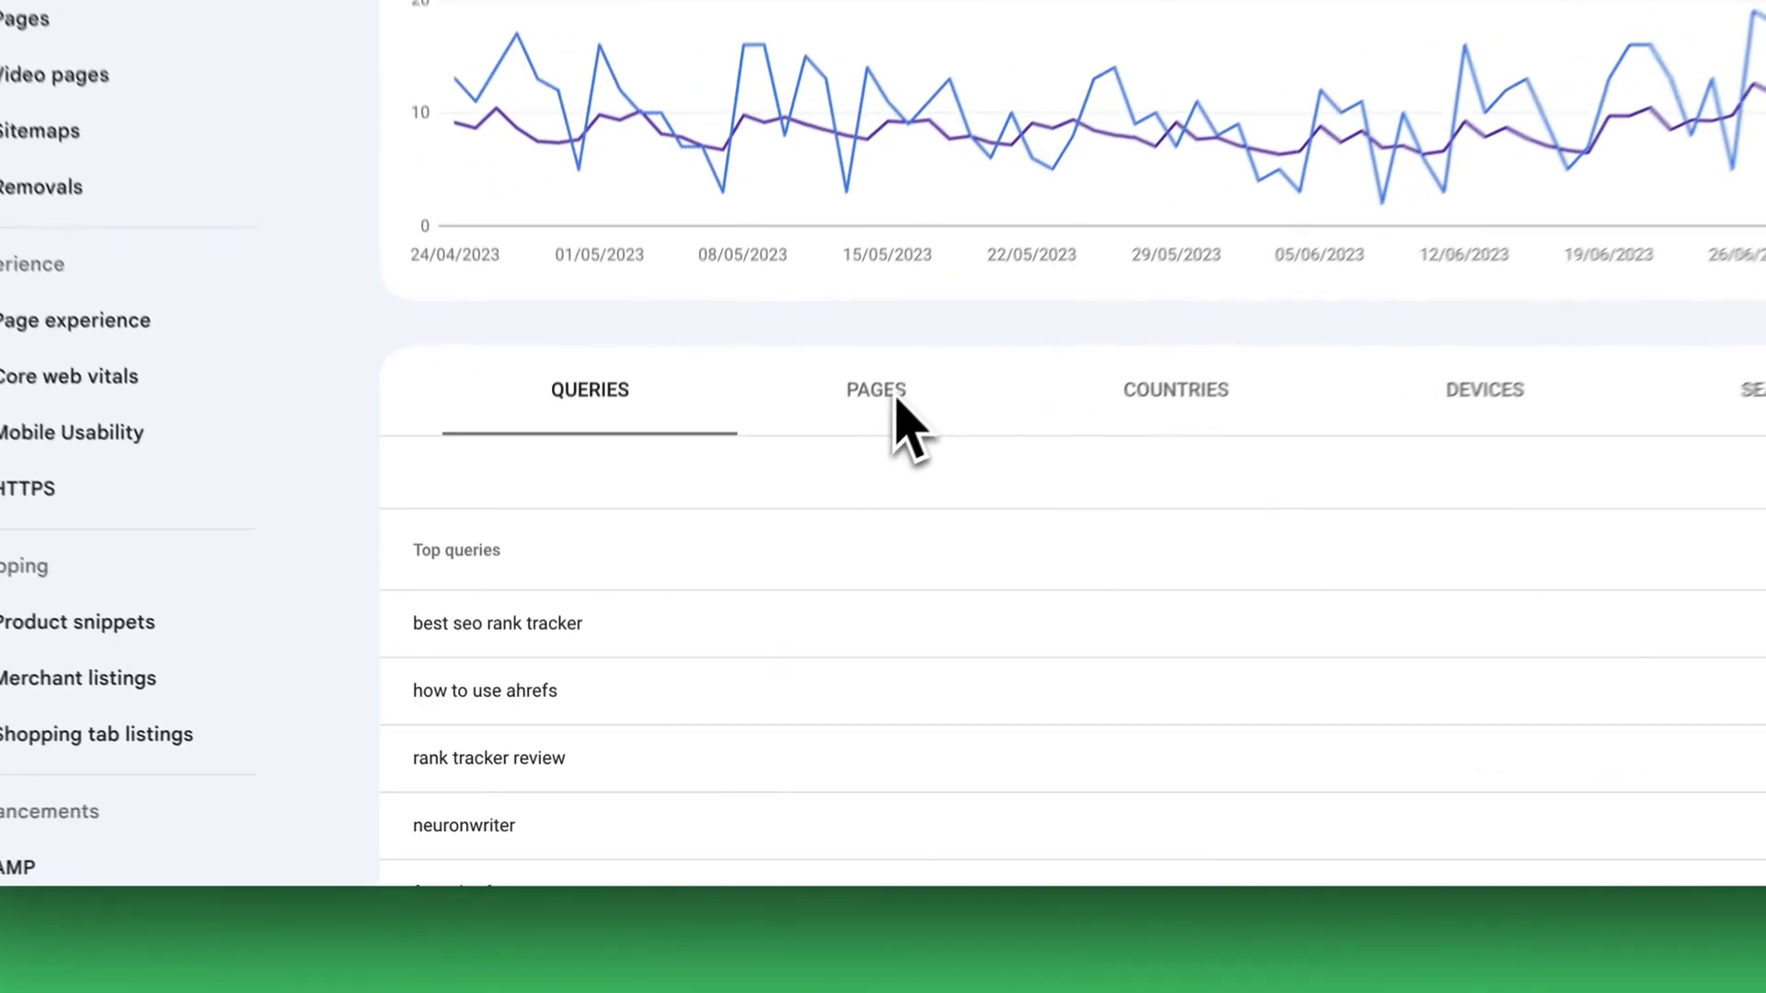
pyautogui.click(729, 622)
pyautogui.scroll(-2, 750, 579)
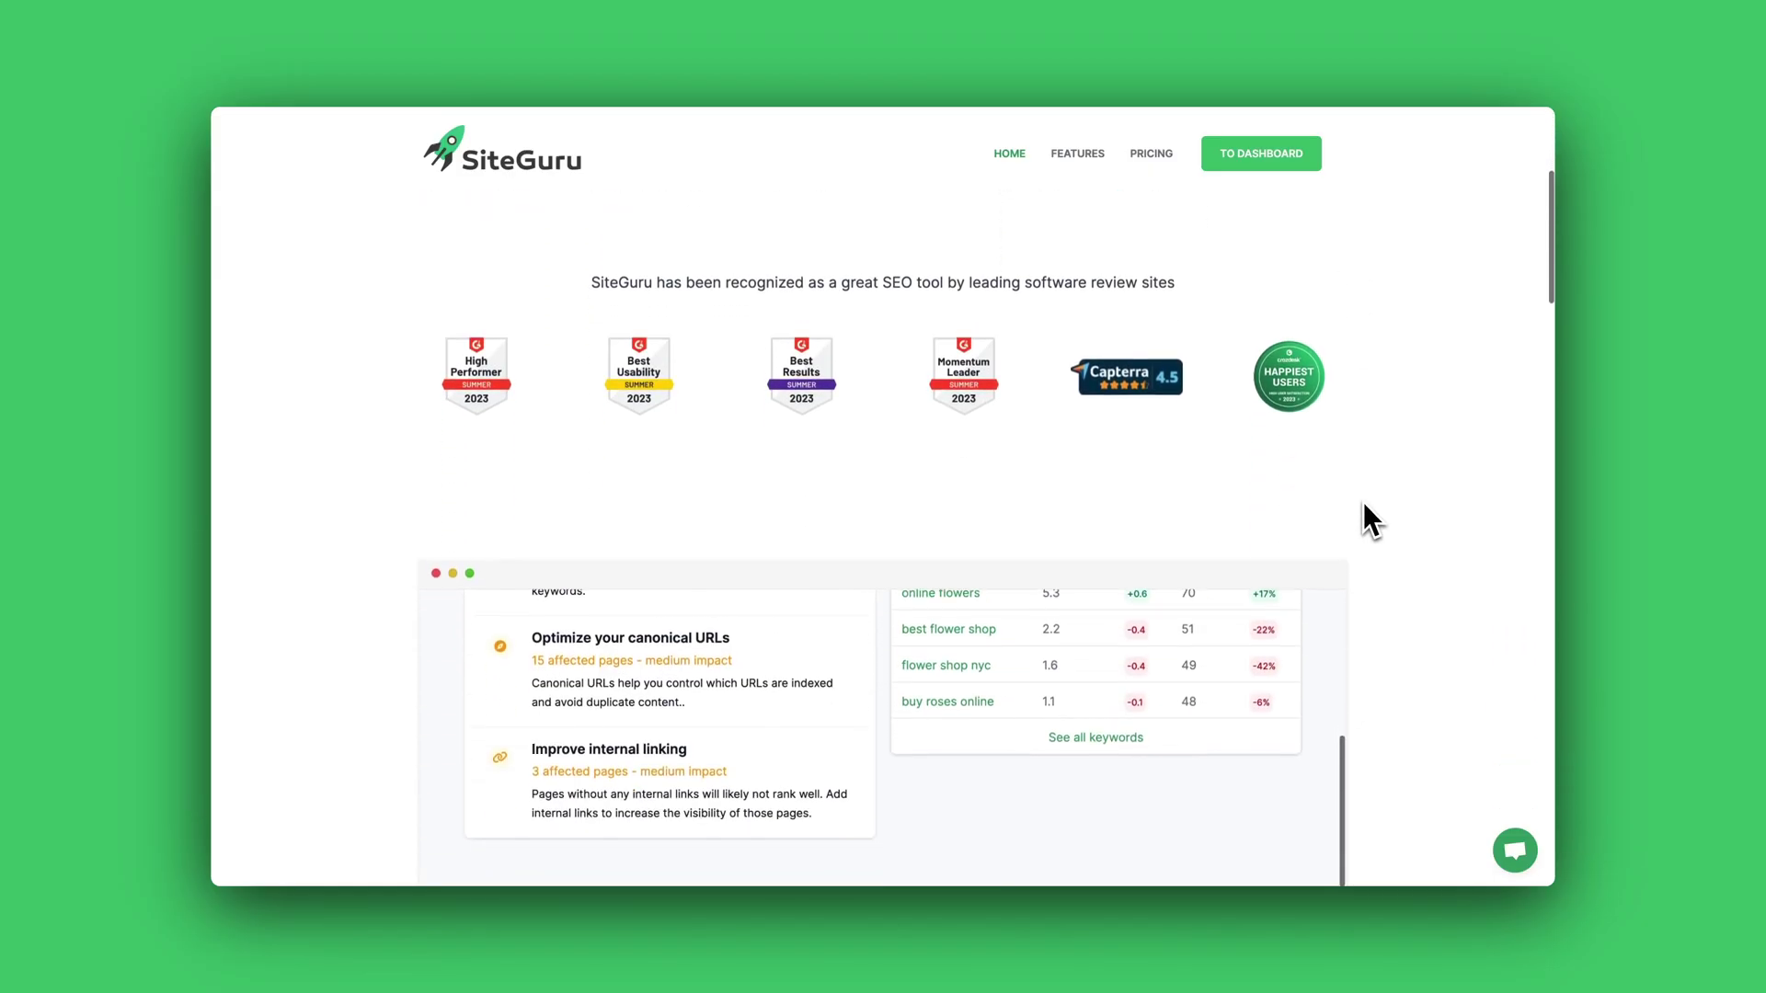
pyautogui.scroll(-6, 1363, 504)
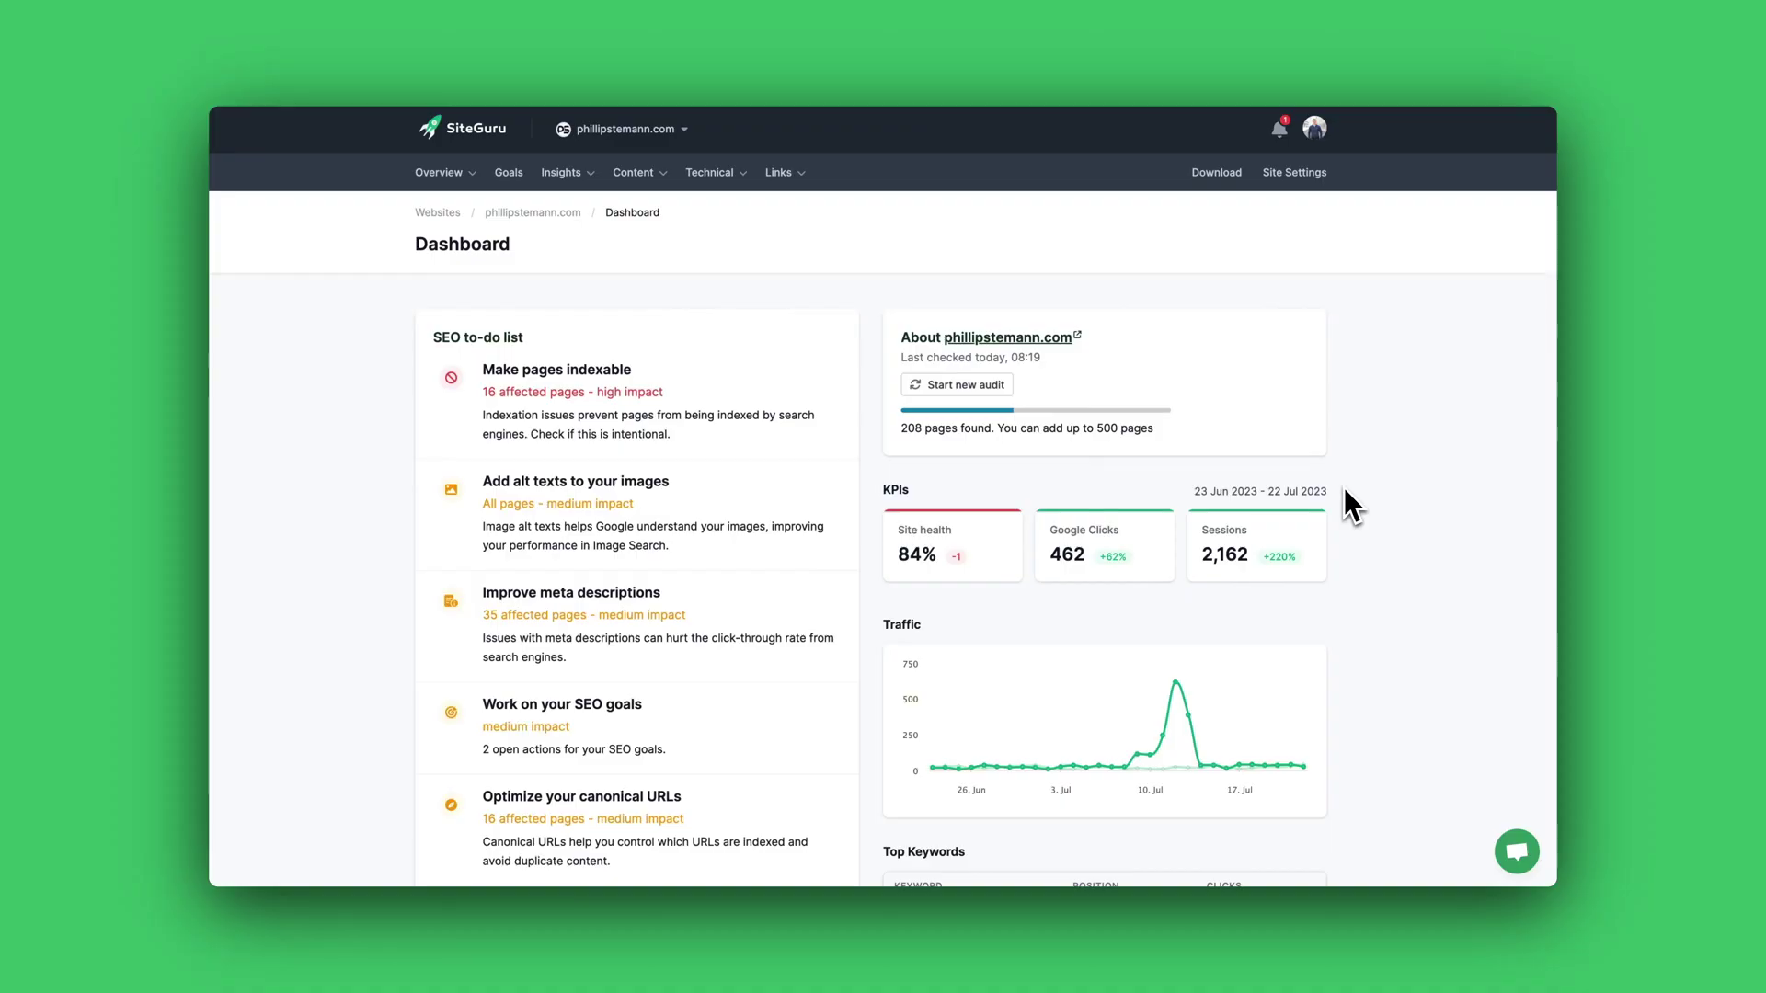
# Scroll through the dashboard's to-do list, KPIs and Site structure, then open the Overview and Insights menus.
pyautogui.scroll(-5, 1380, 533)
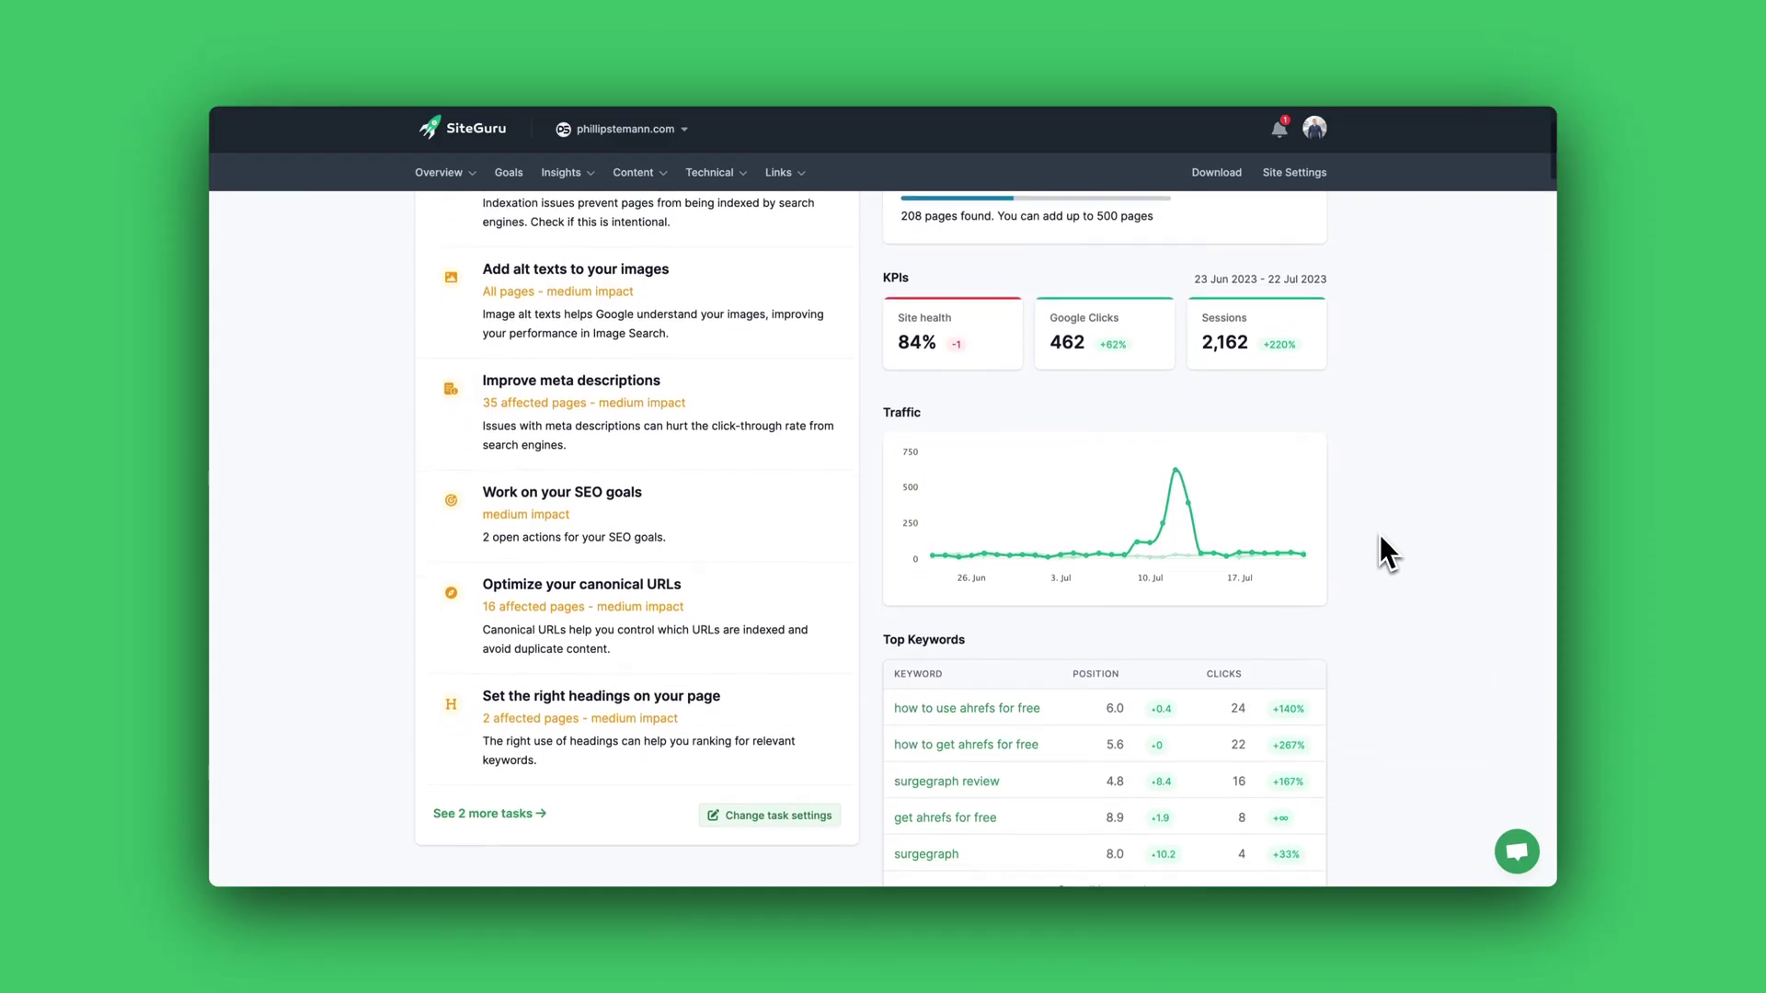
pyautogui.scroll(-6, 1379, 552)
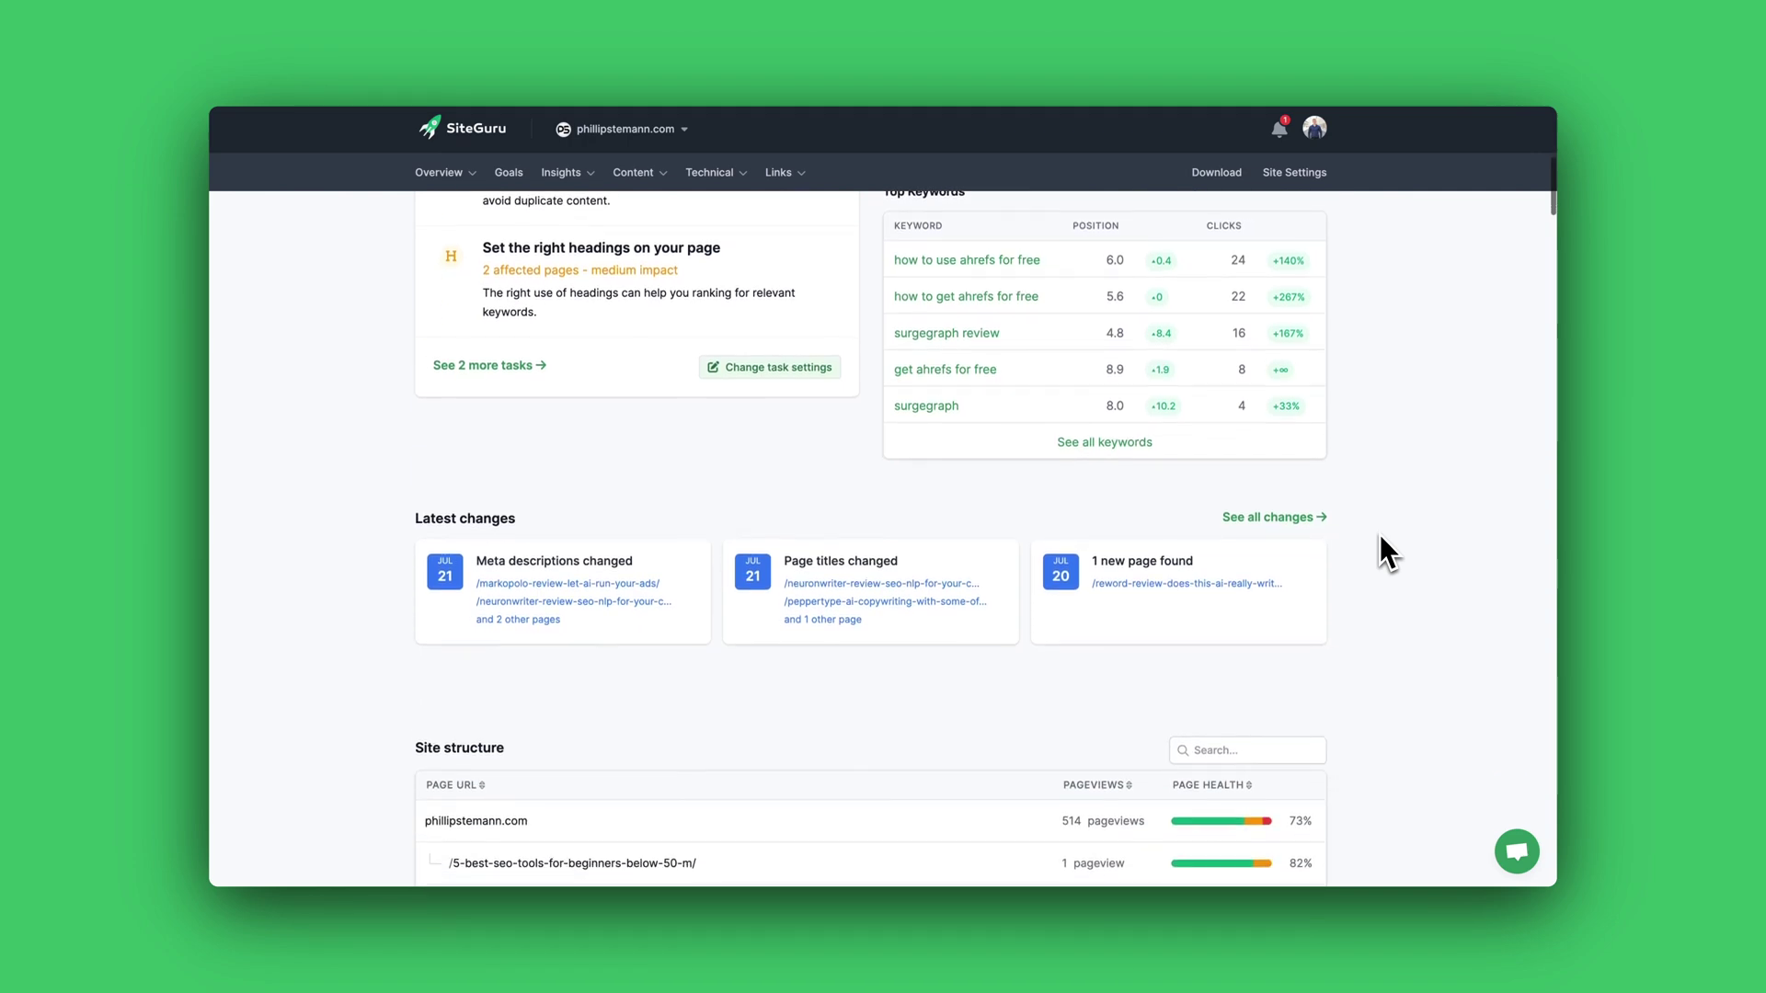
pyautogui.scroll(-7, 1379, 551)
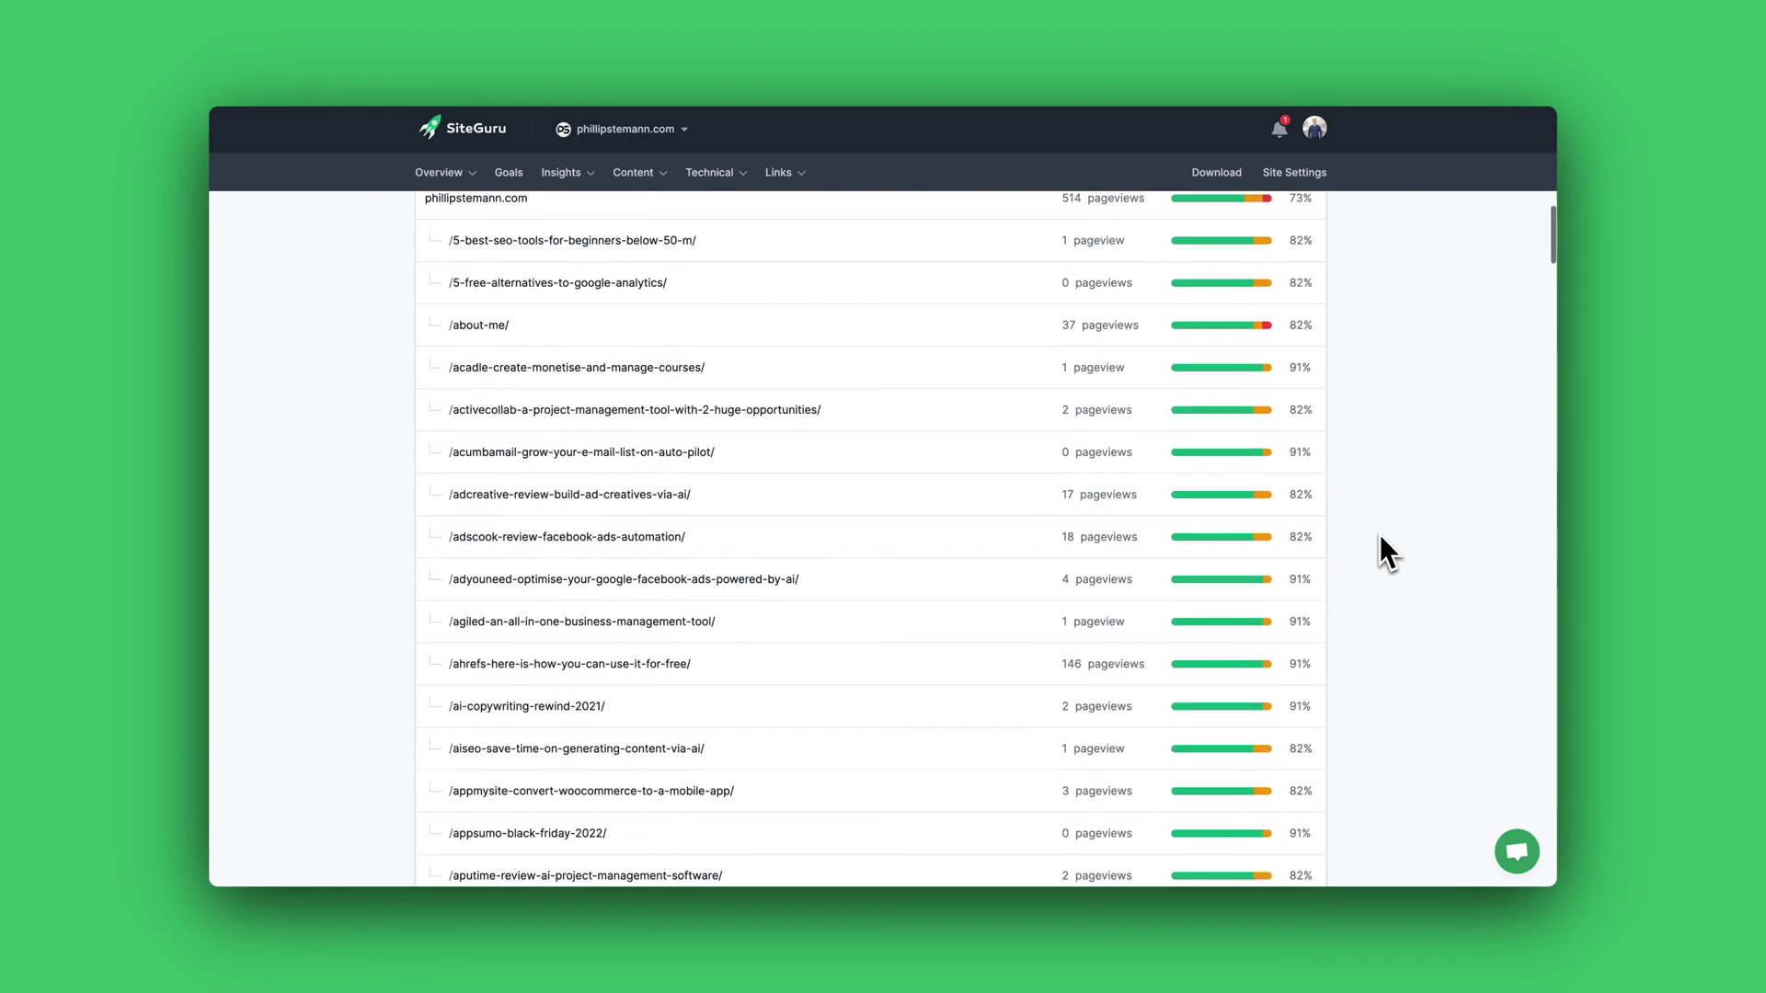
pyautogui.scroll(-7, 1380, 552)
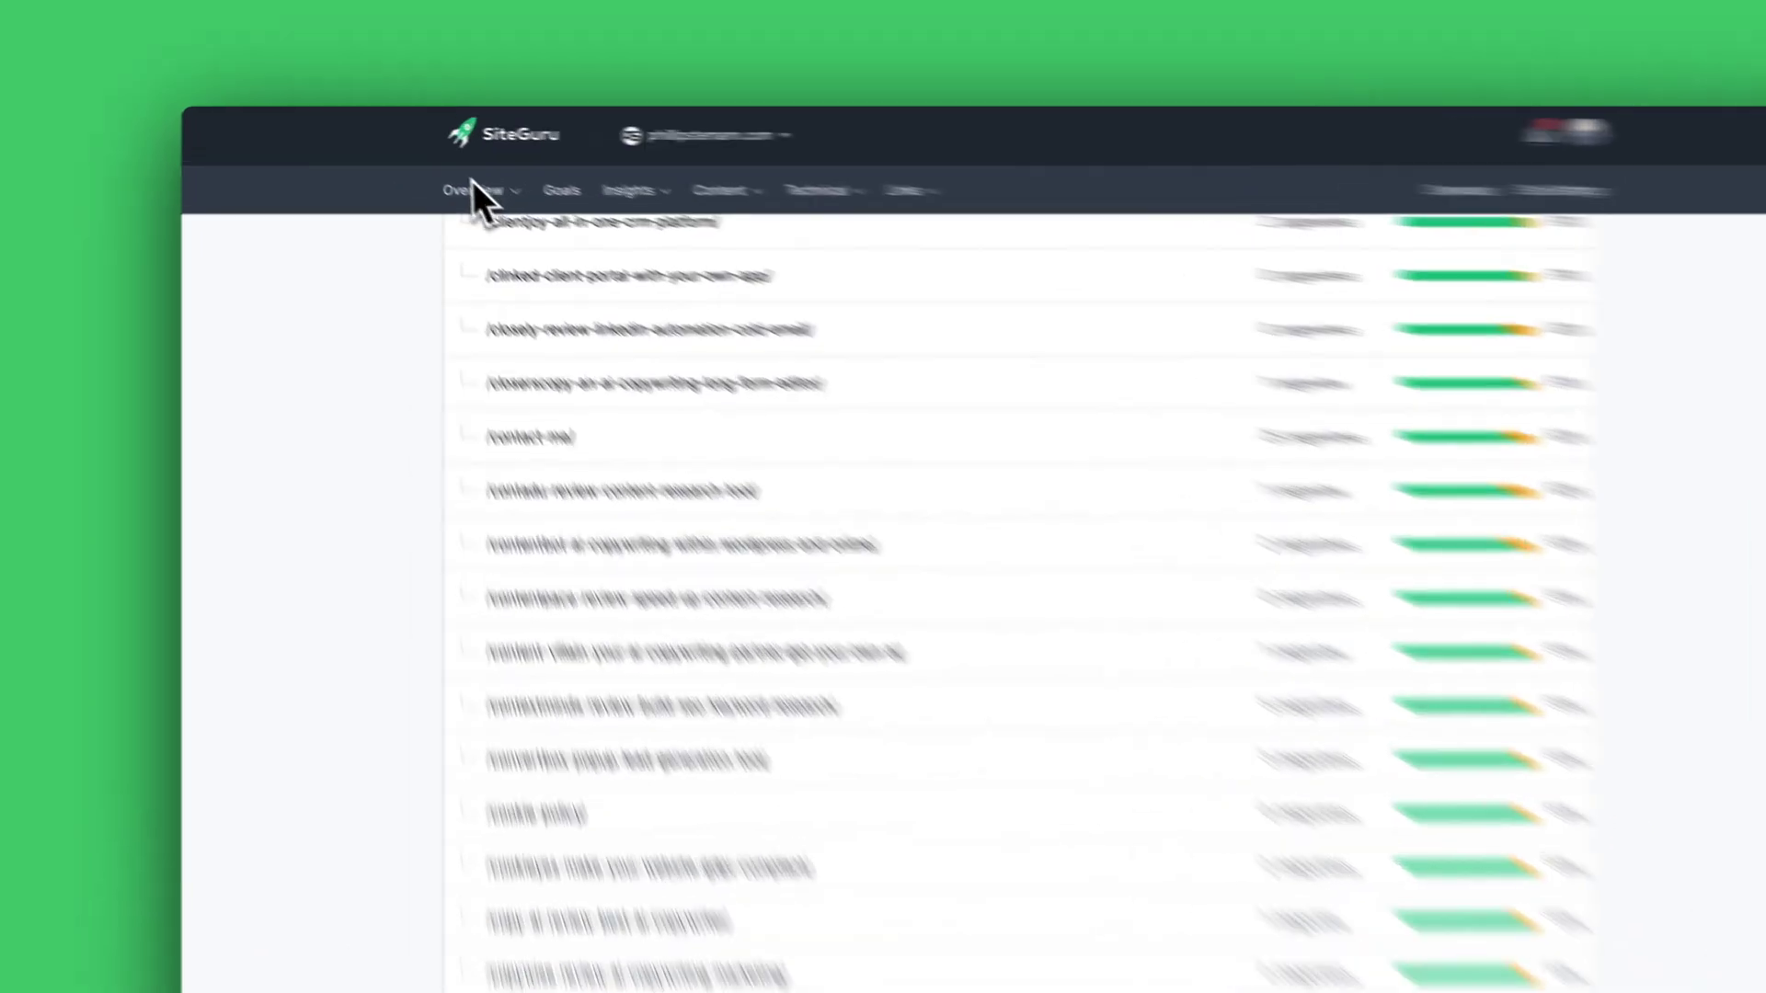
pyautogui.click(463, 173)
pyautogui.click(855, 241)
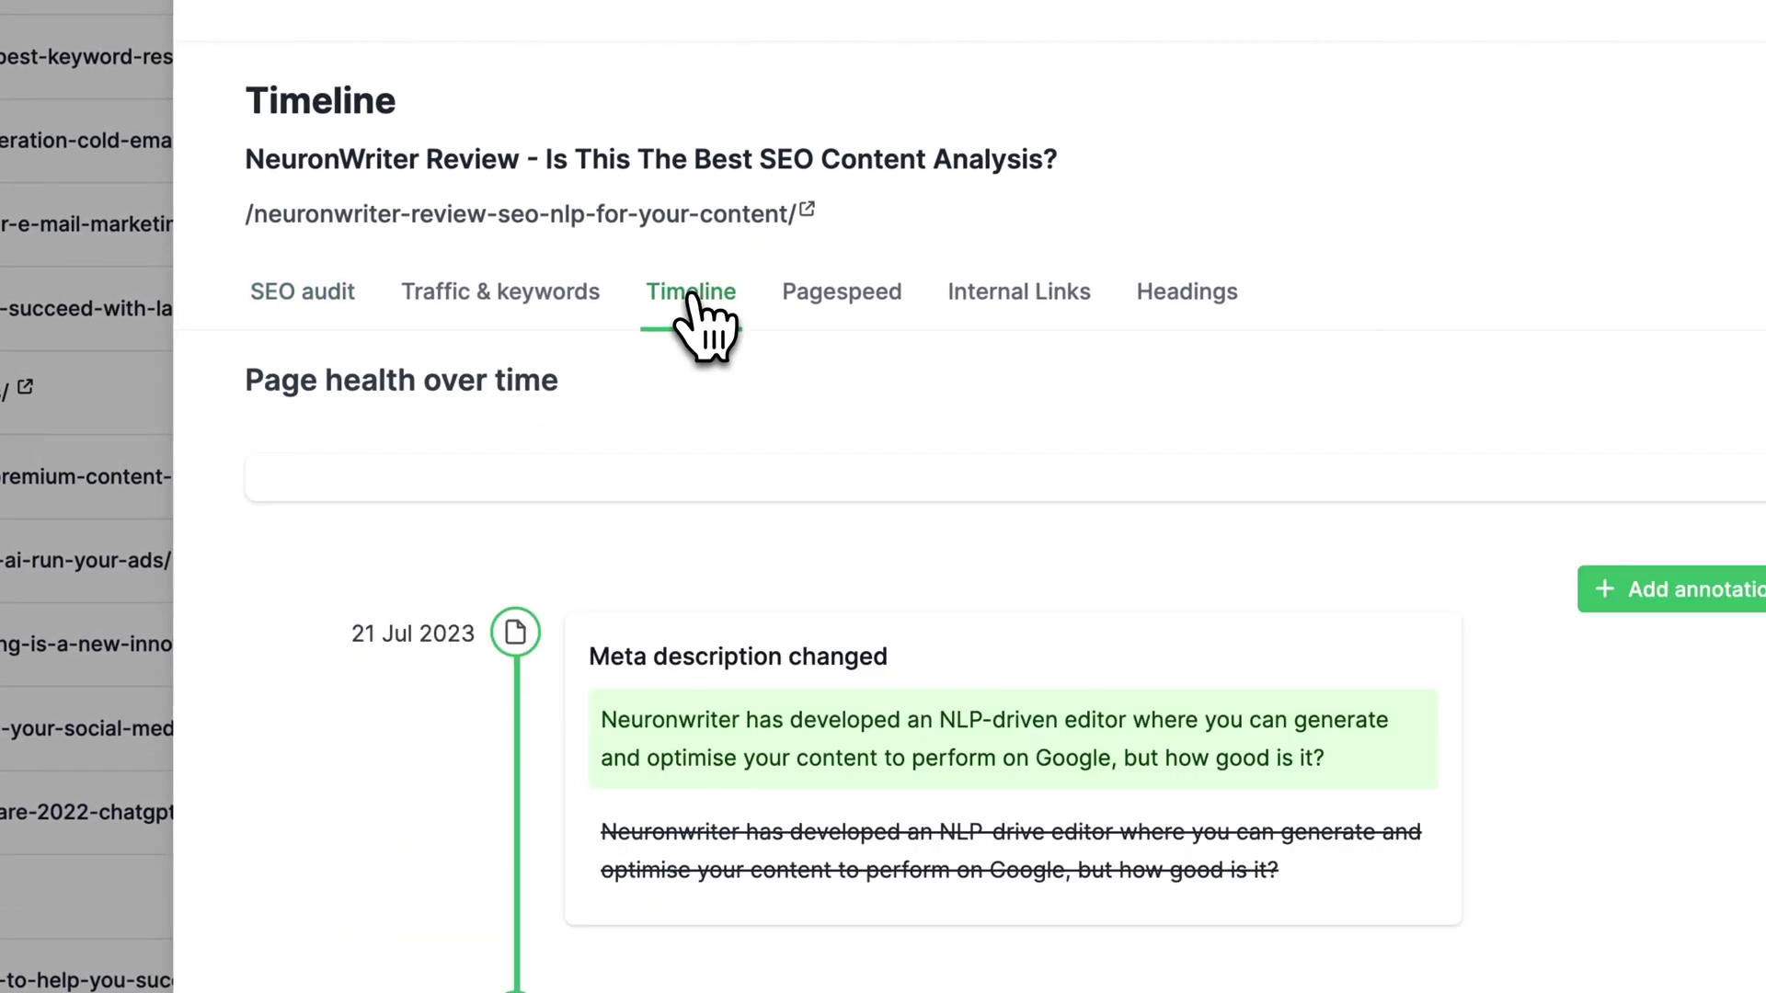
# Scroll through the NeuronWriter Review page's timeline of meta description and title changes.
pyautogui.scroll(-7, 1163, 612)
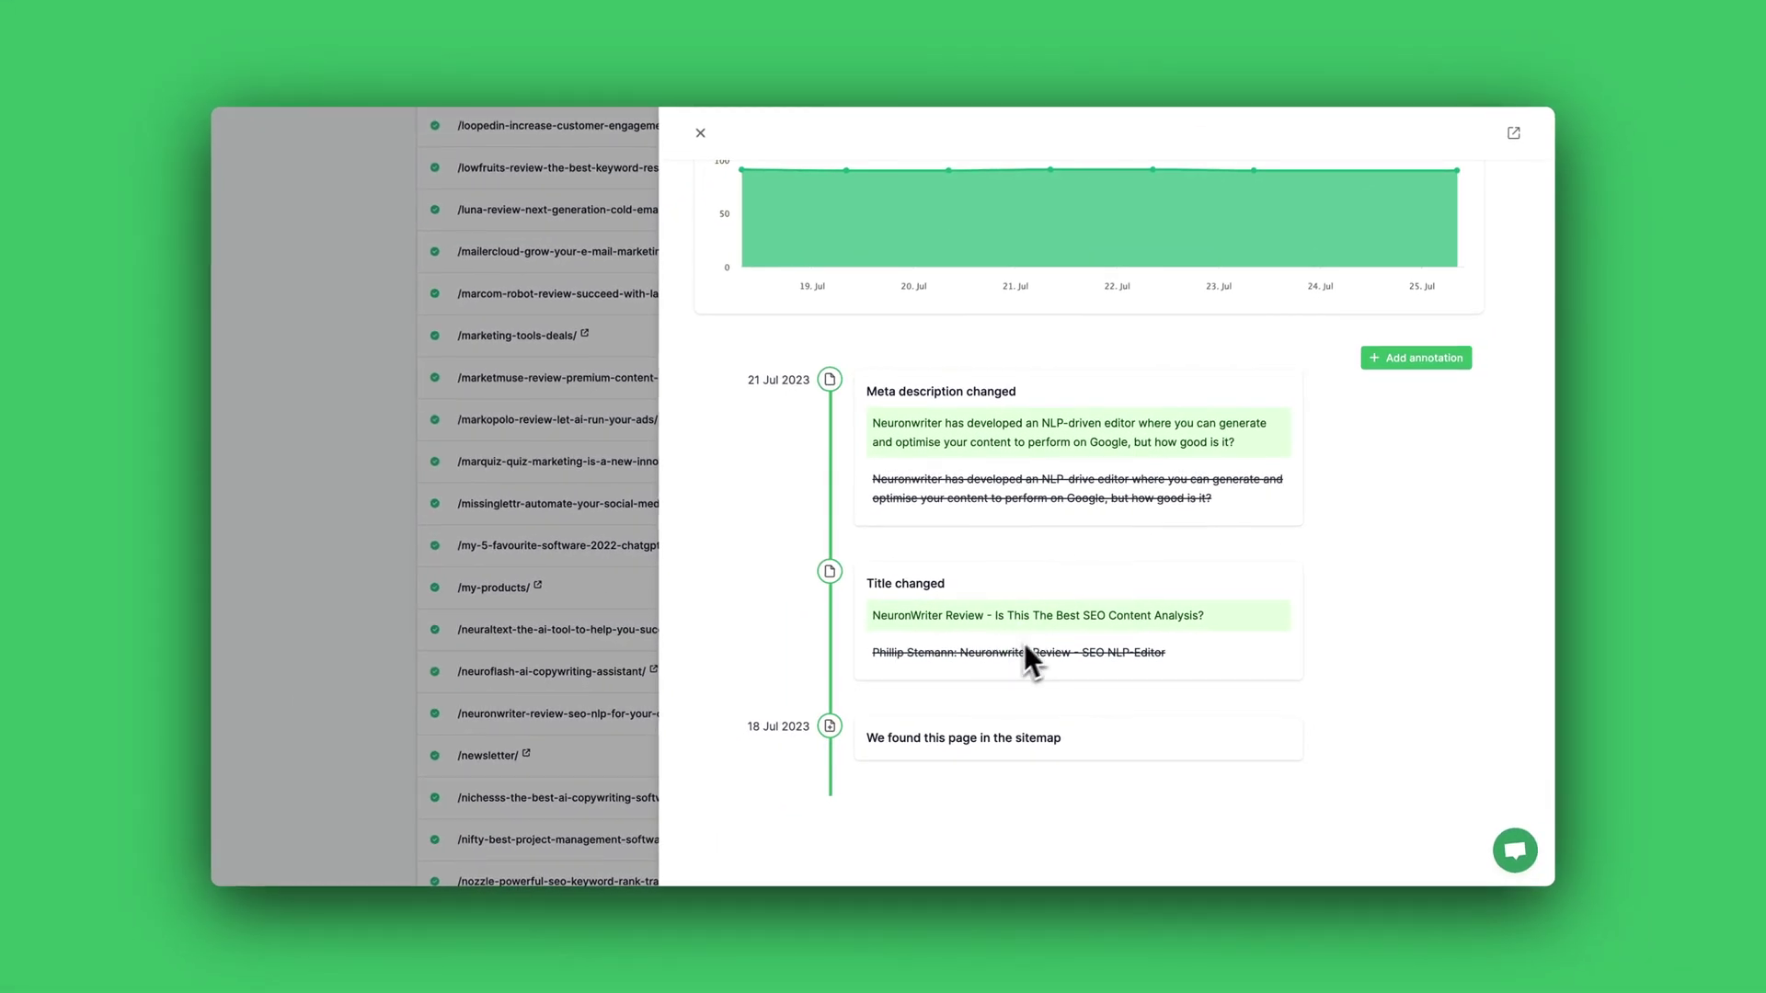
pyautogui.scroll(2, 1042, 655)
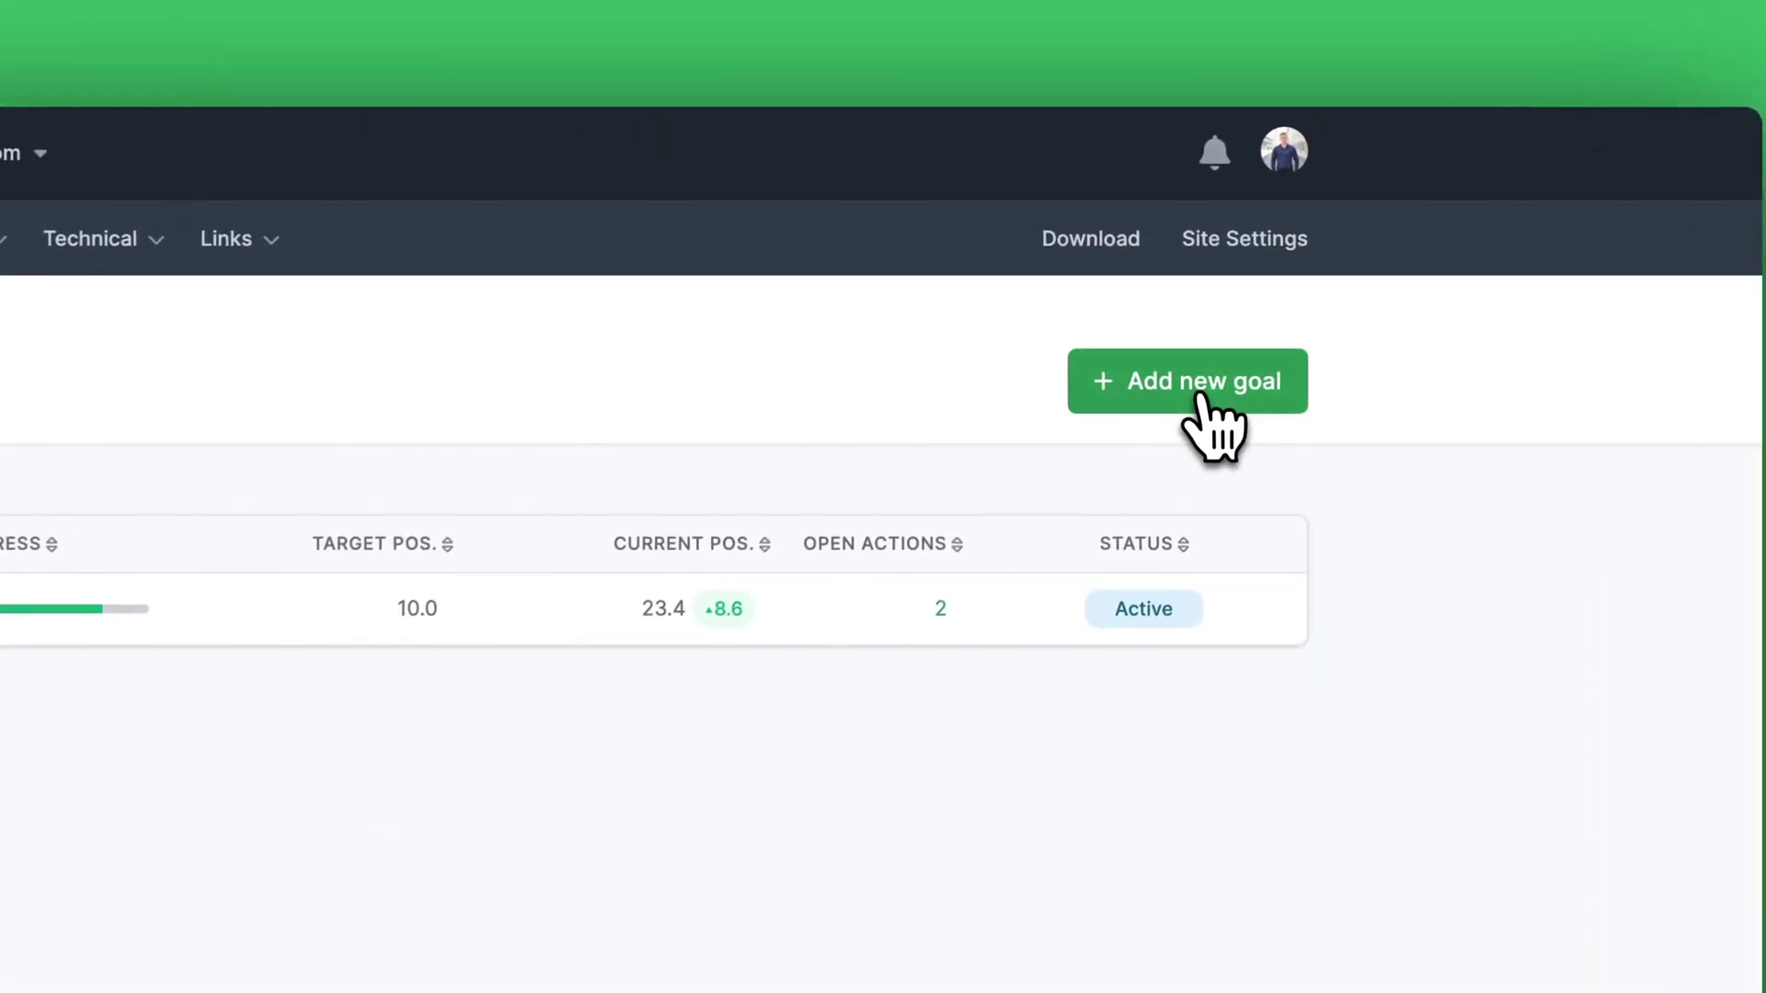
# Add a goal for keyword 'neuronwriter review' on its review page, targeting position 7.
pyautogui.click(1262, 247)
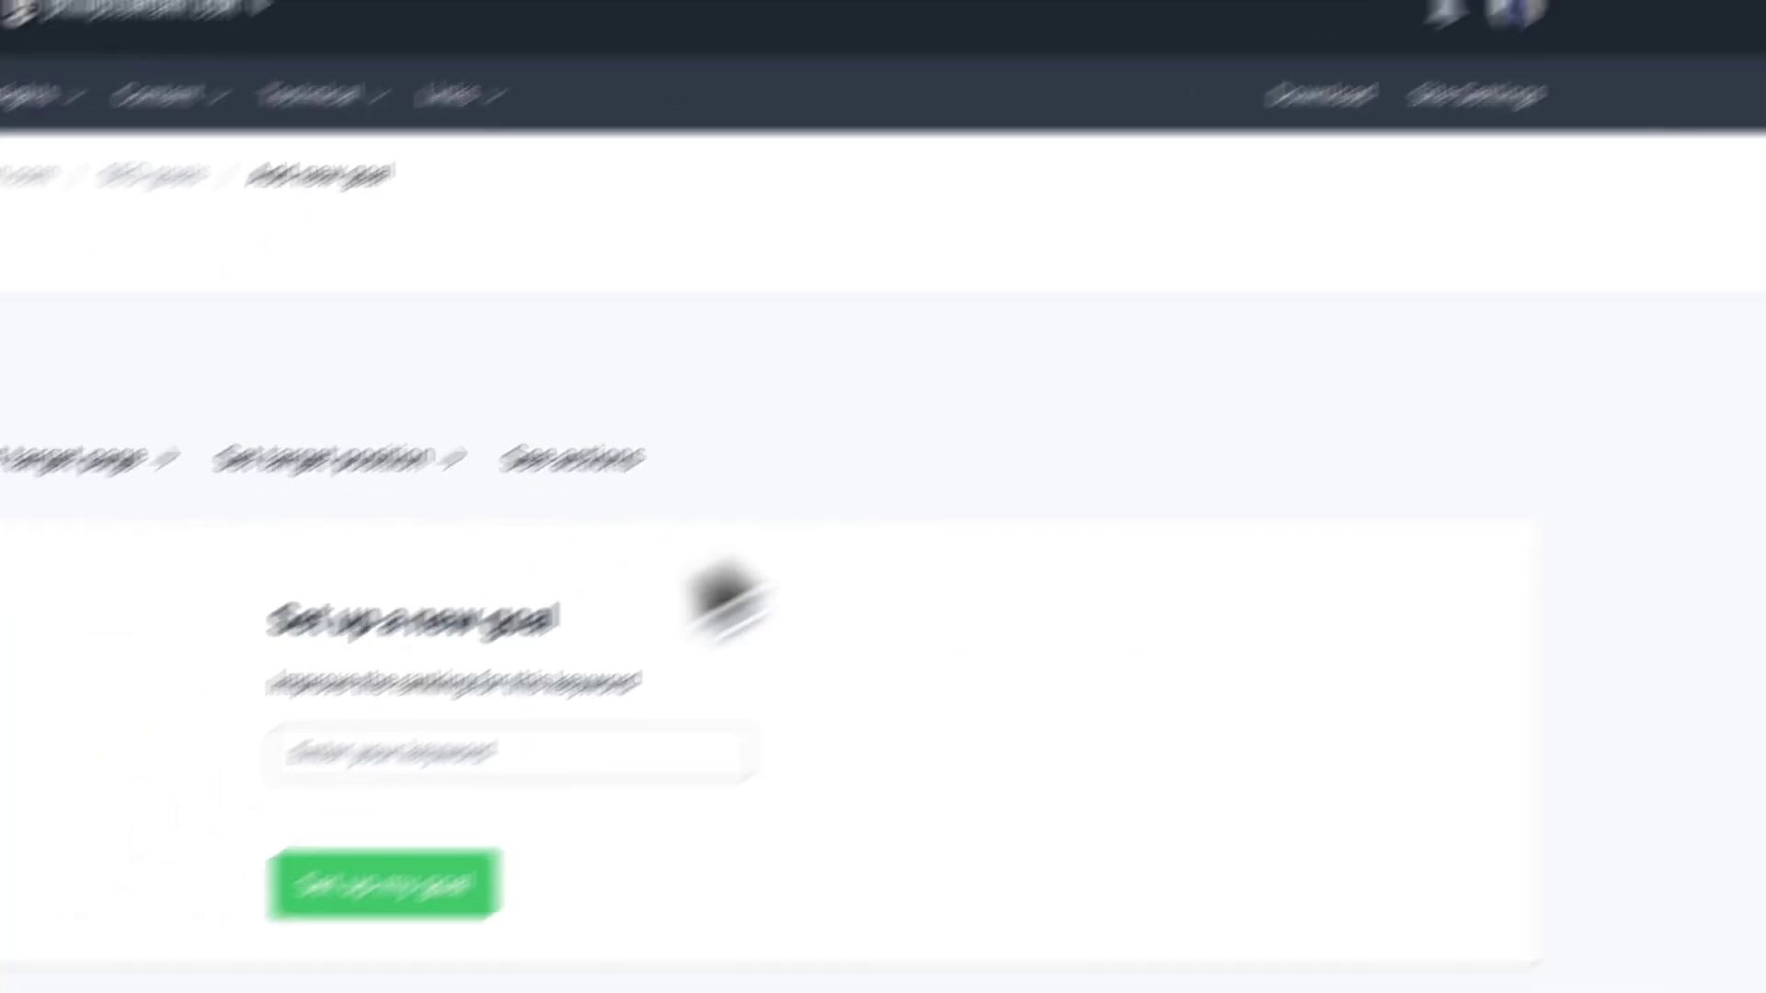
pyautogui.click(161, 897)
pyautogui.write('neuronwriter review')
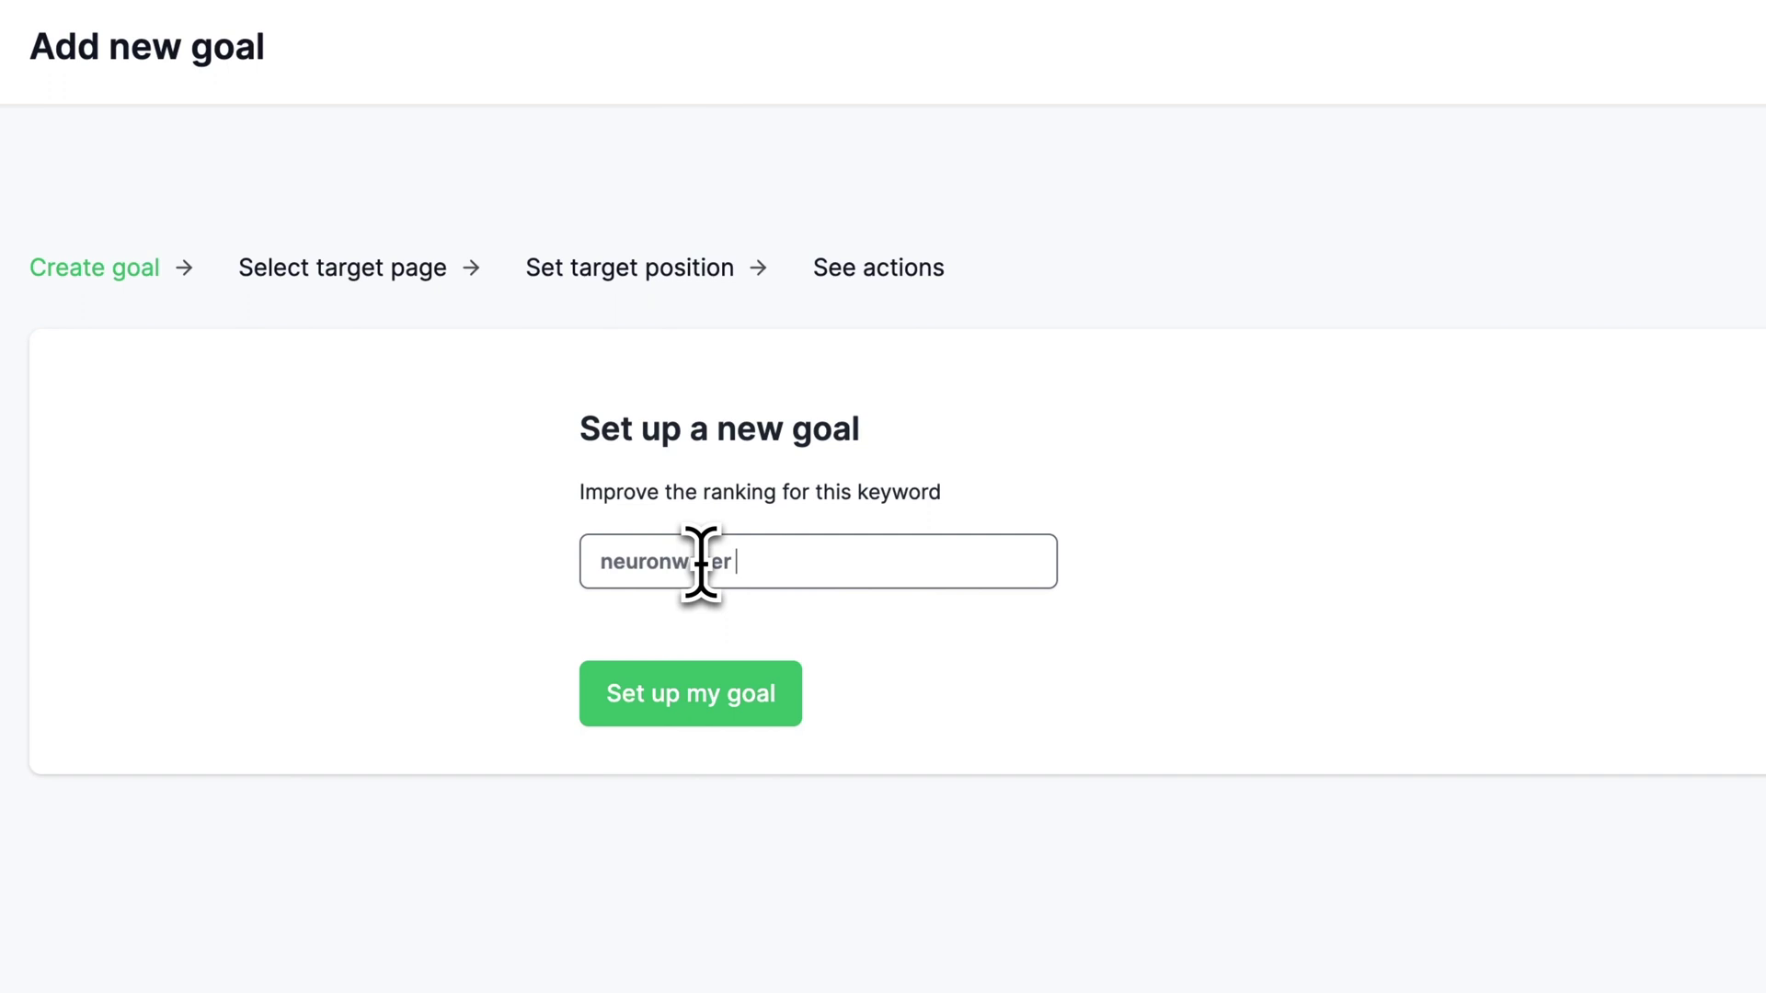
pyautogui.click(672, 717)
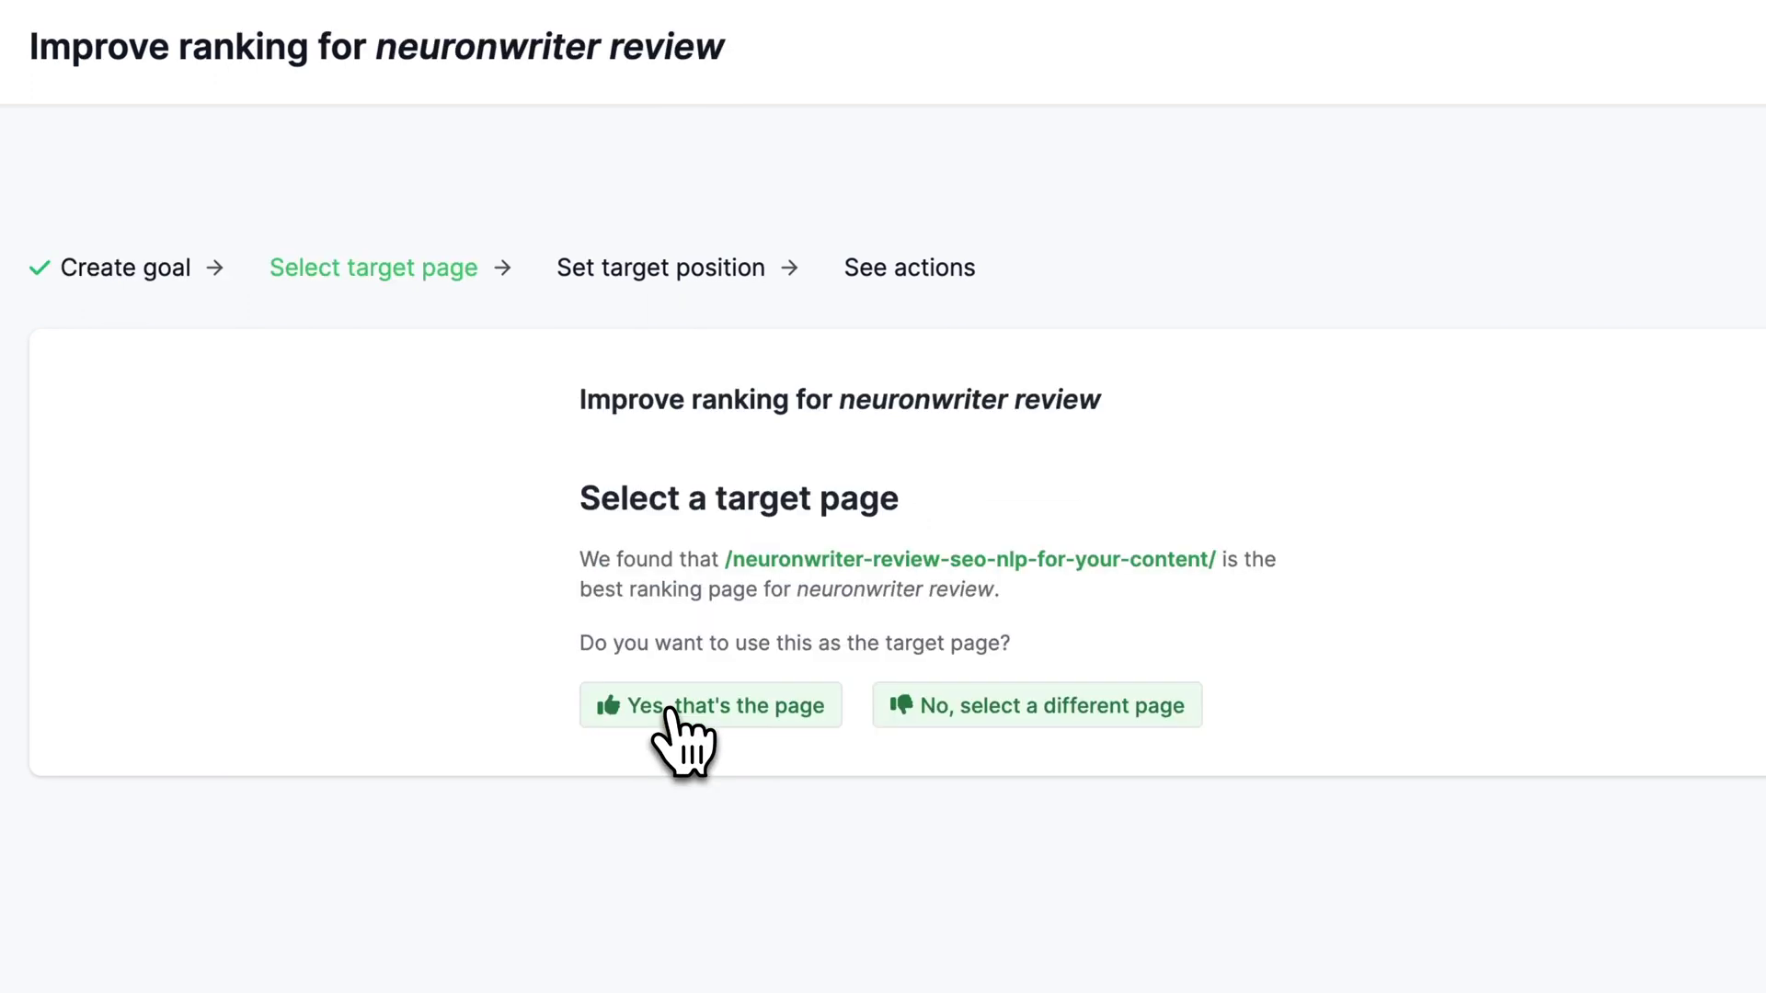
pyautogui.click(771, 717)
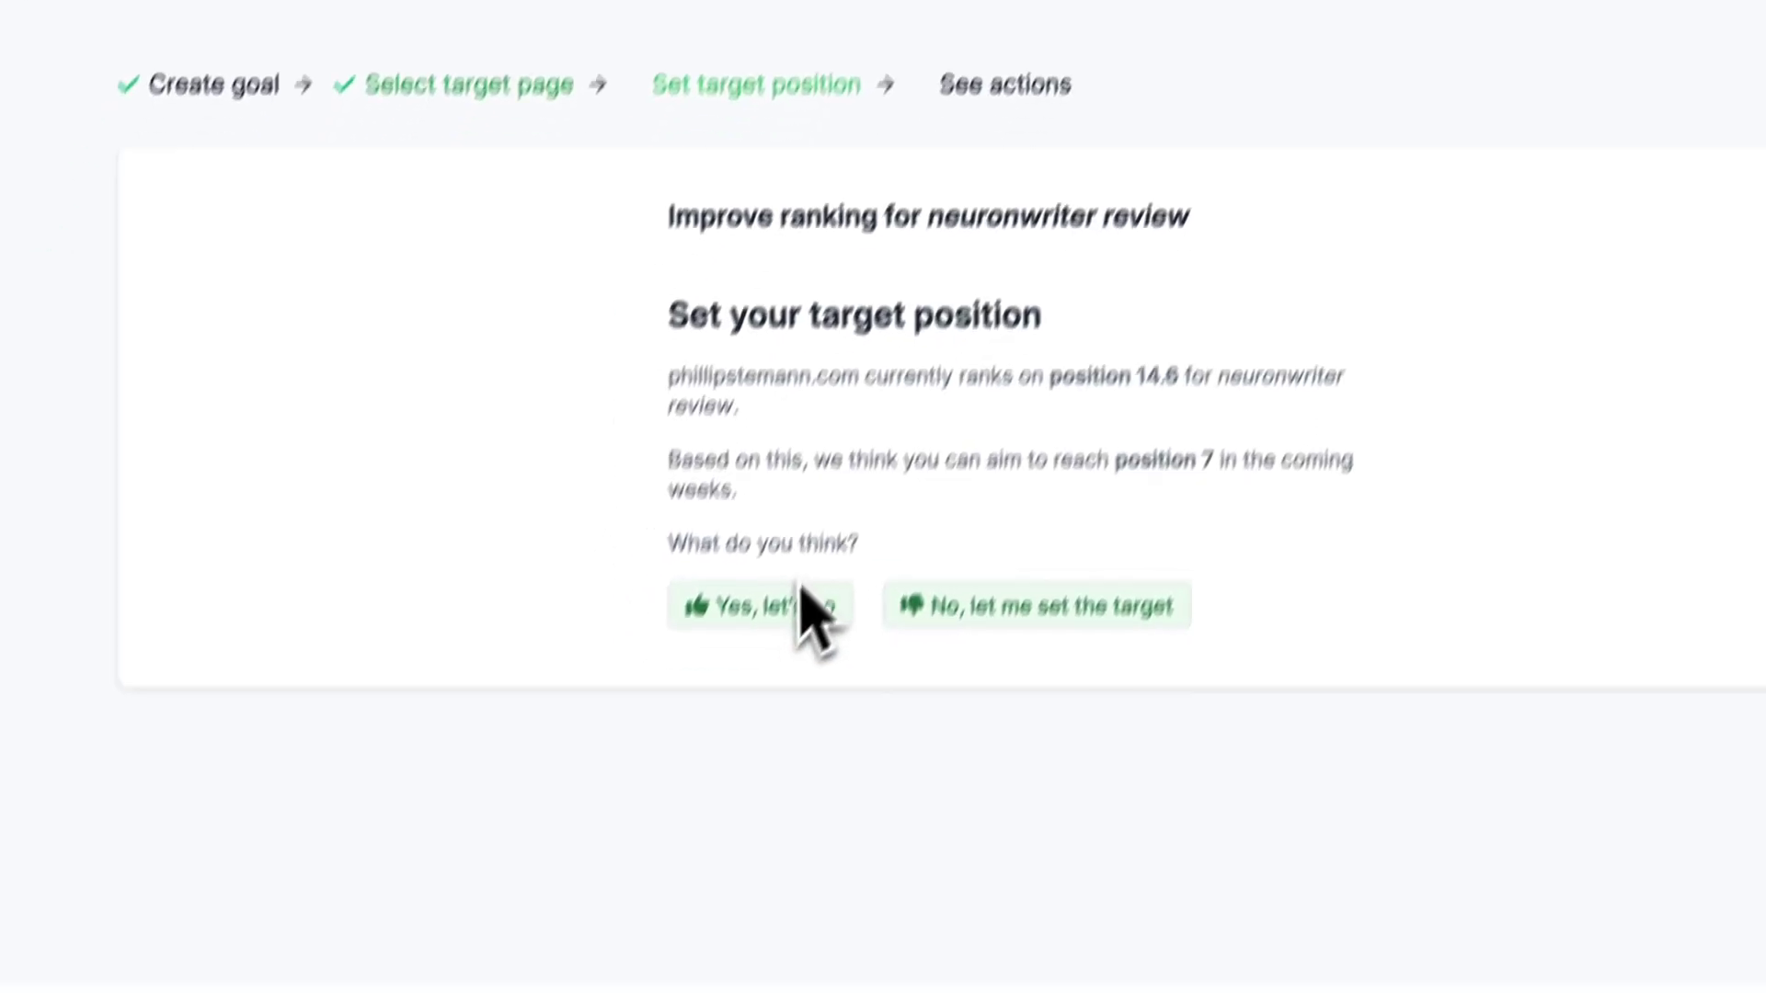
pyautogui.click(837, 530)
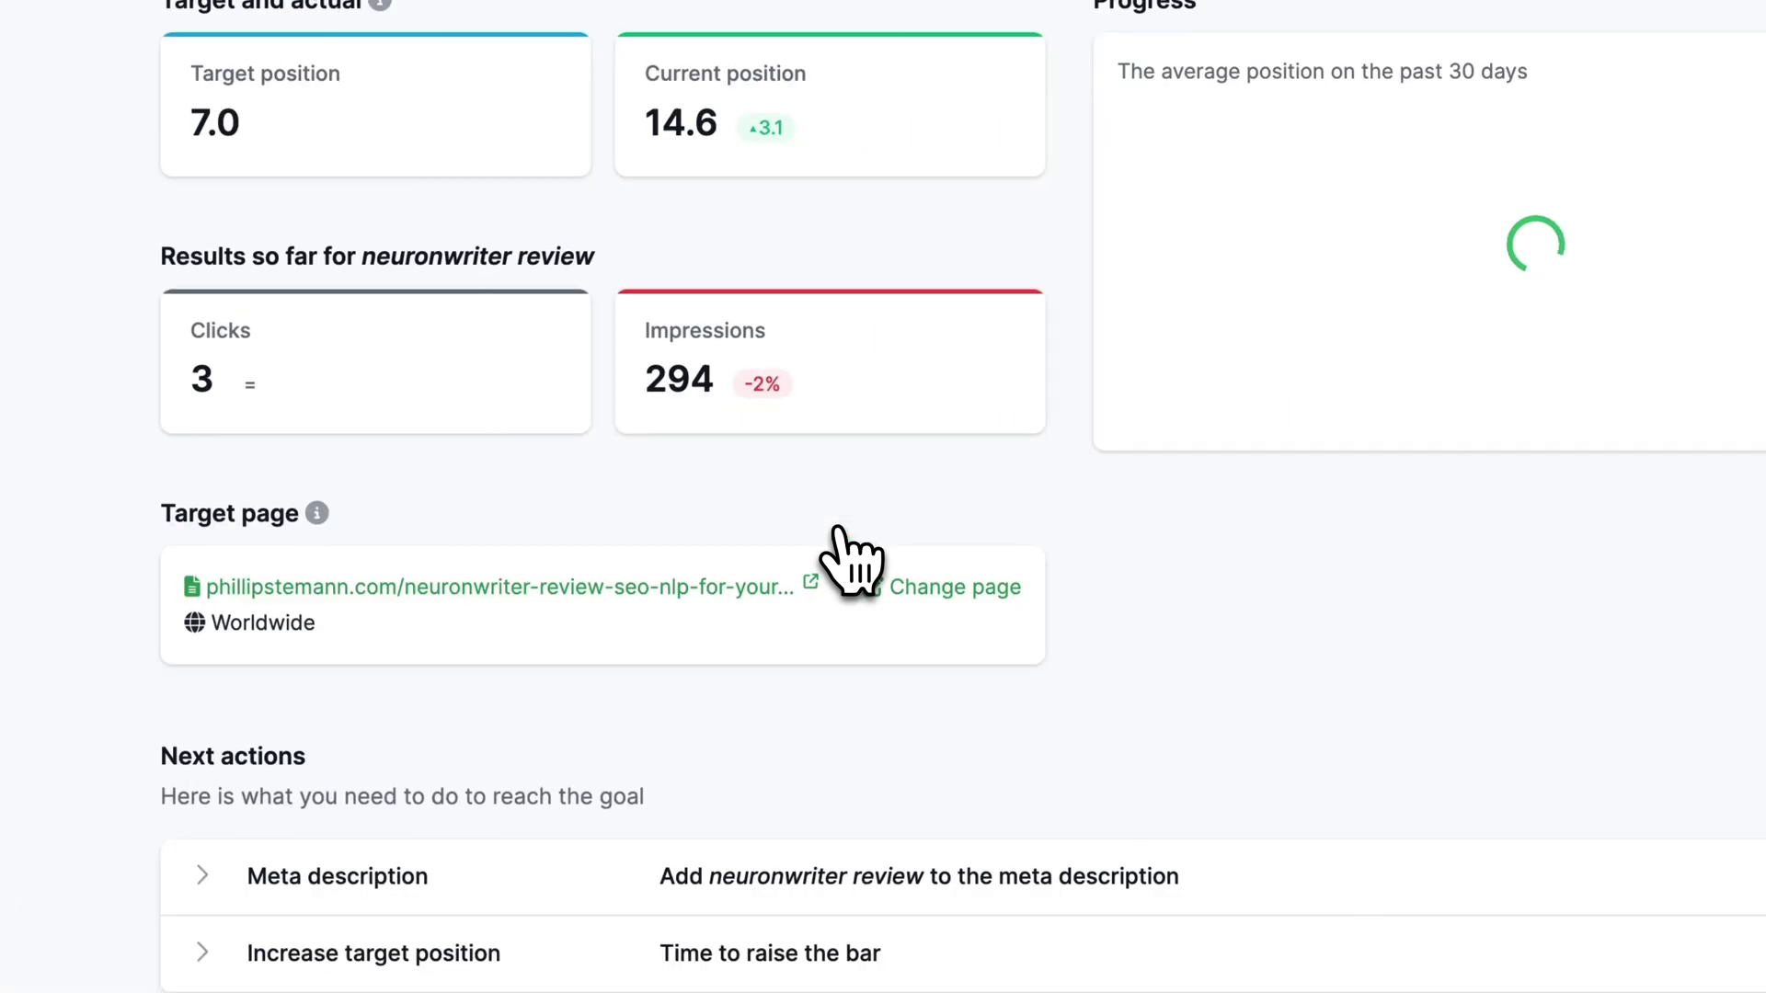
# Expand the Meta description action to reveal its suggested replacement meta description.
pyautogui.scroll(-3, 460, 639)
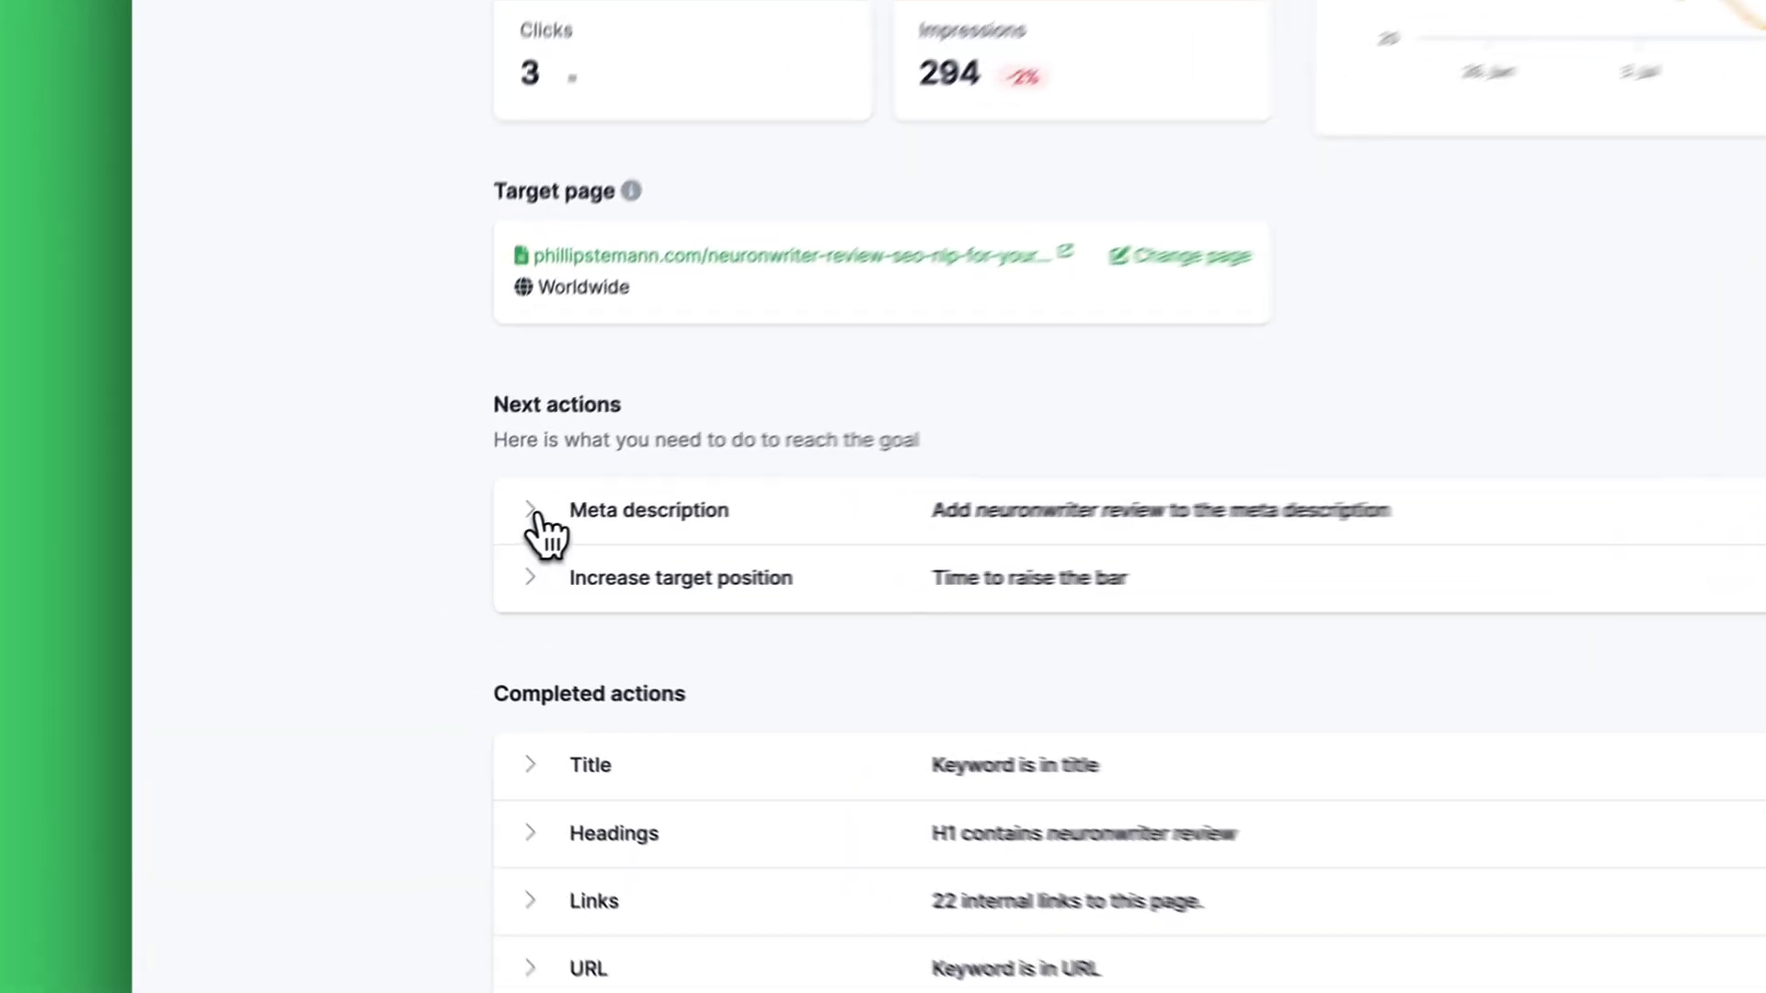
pyautogui.click(536, 515)
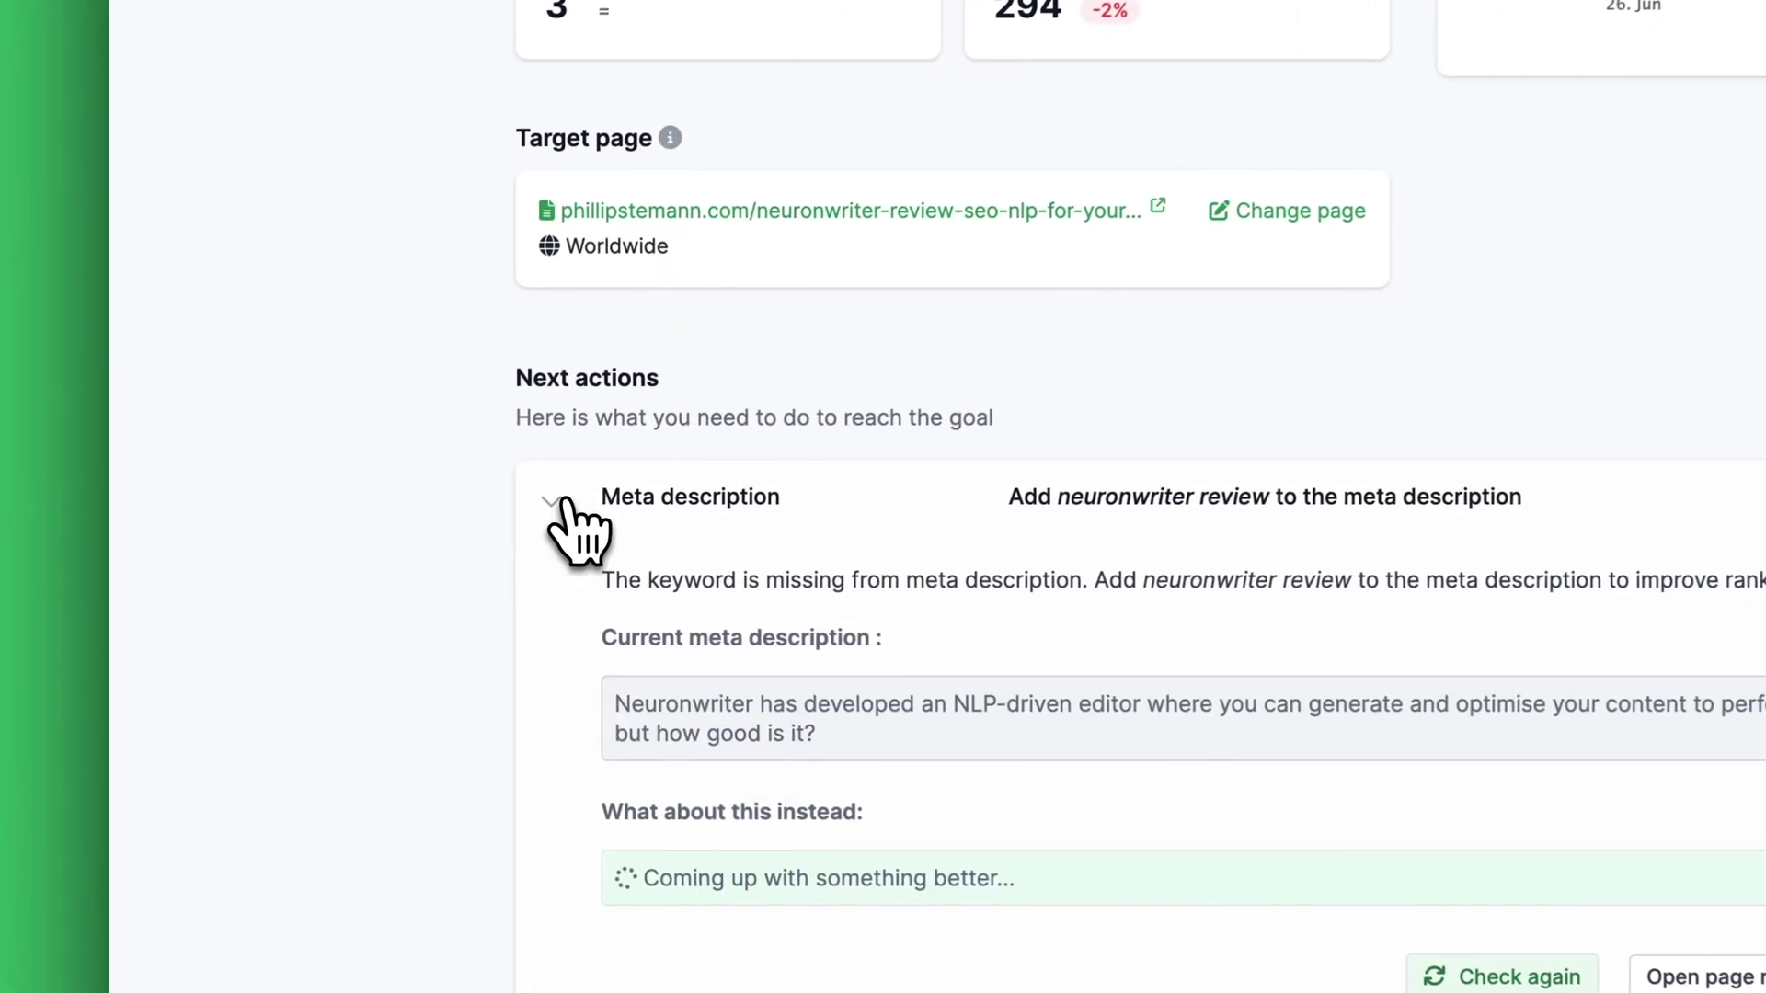
pyautogui.scroll(-3, 565, 519)
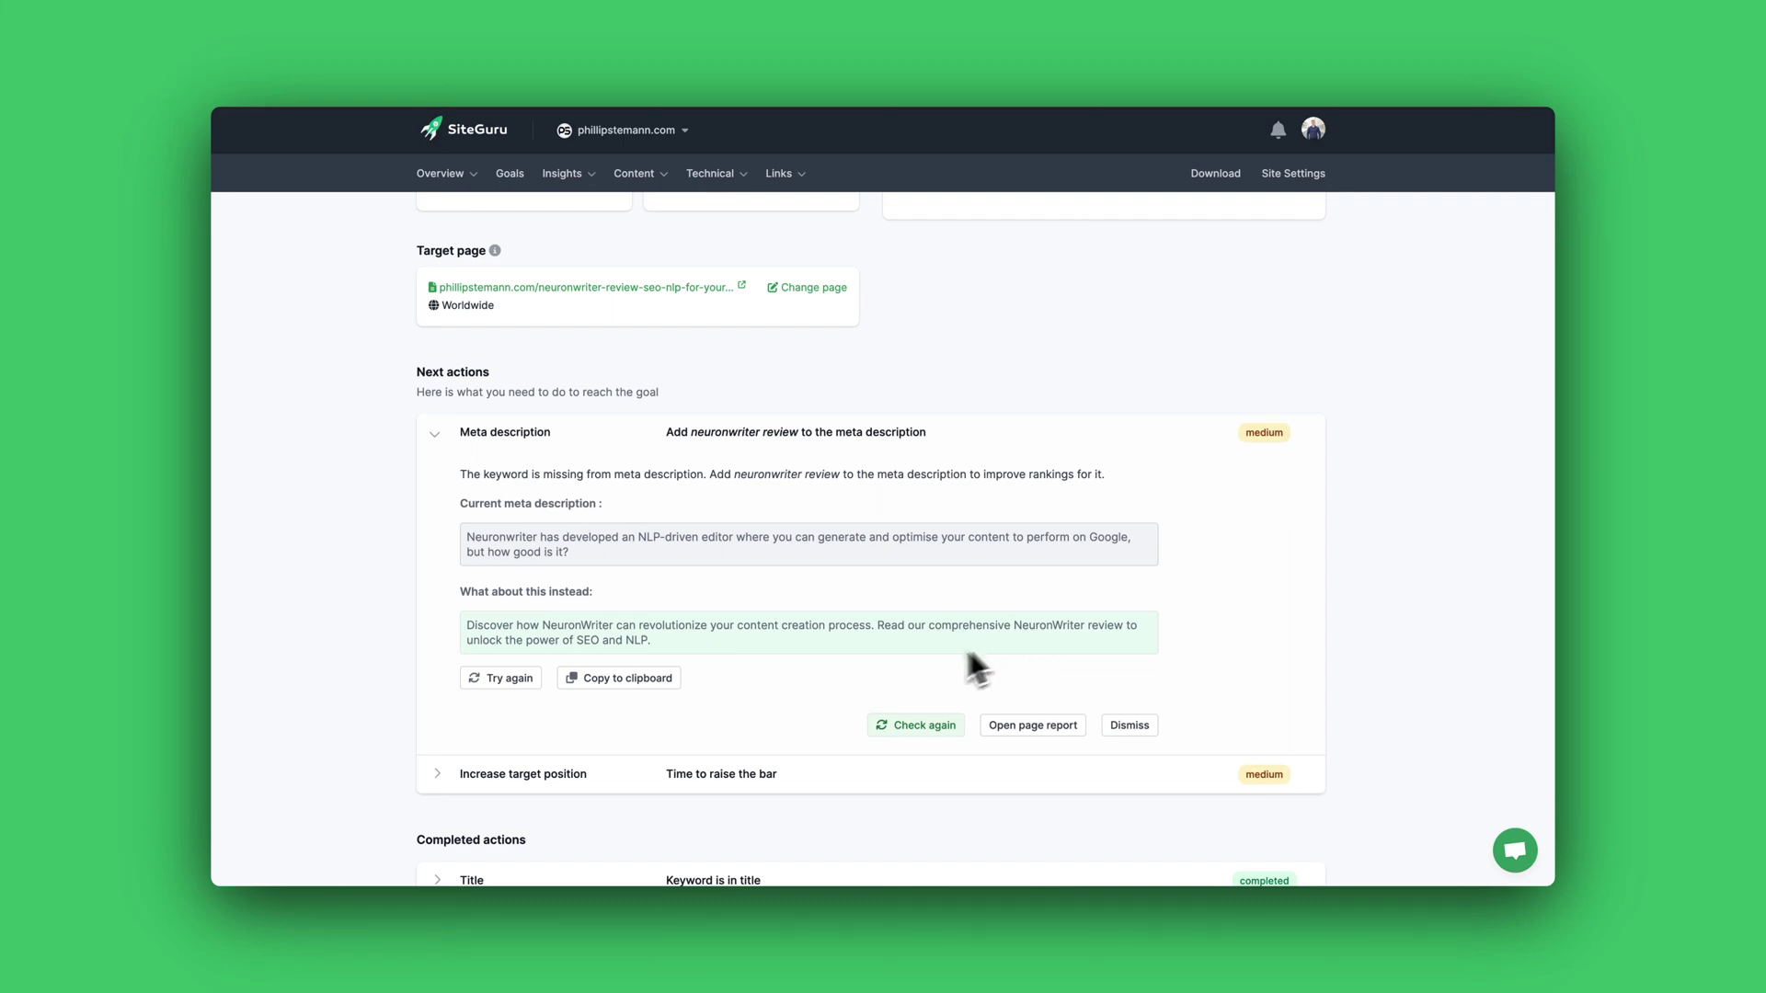
pyautogui.scroll(-1, 900, 674)
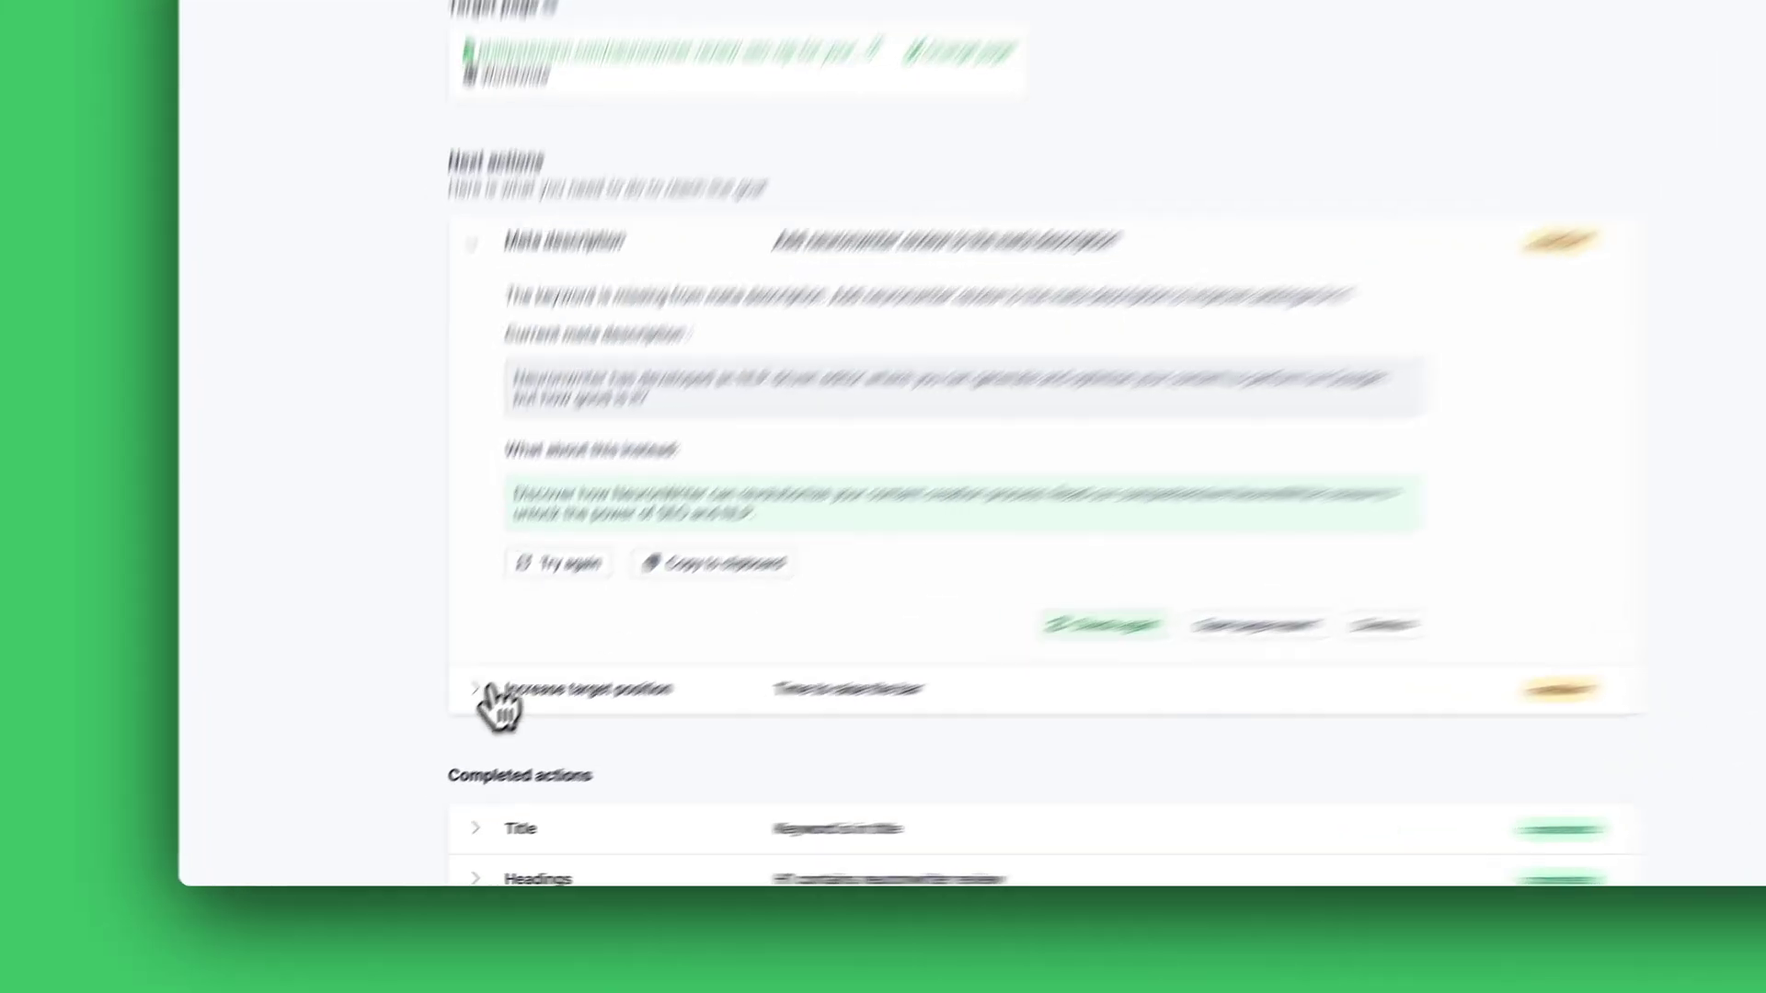
# Expand the Increase target position action, then return to the goal's Progress chart.
pyautogui.click(437, 736)
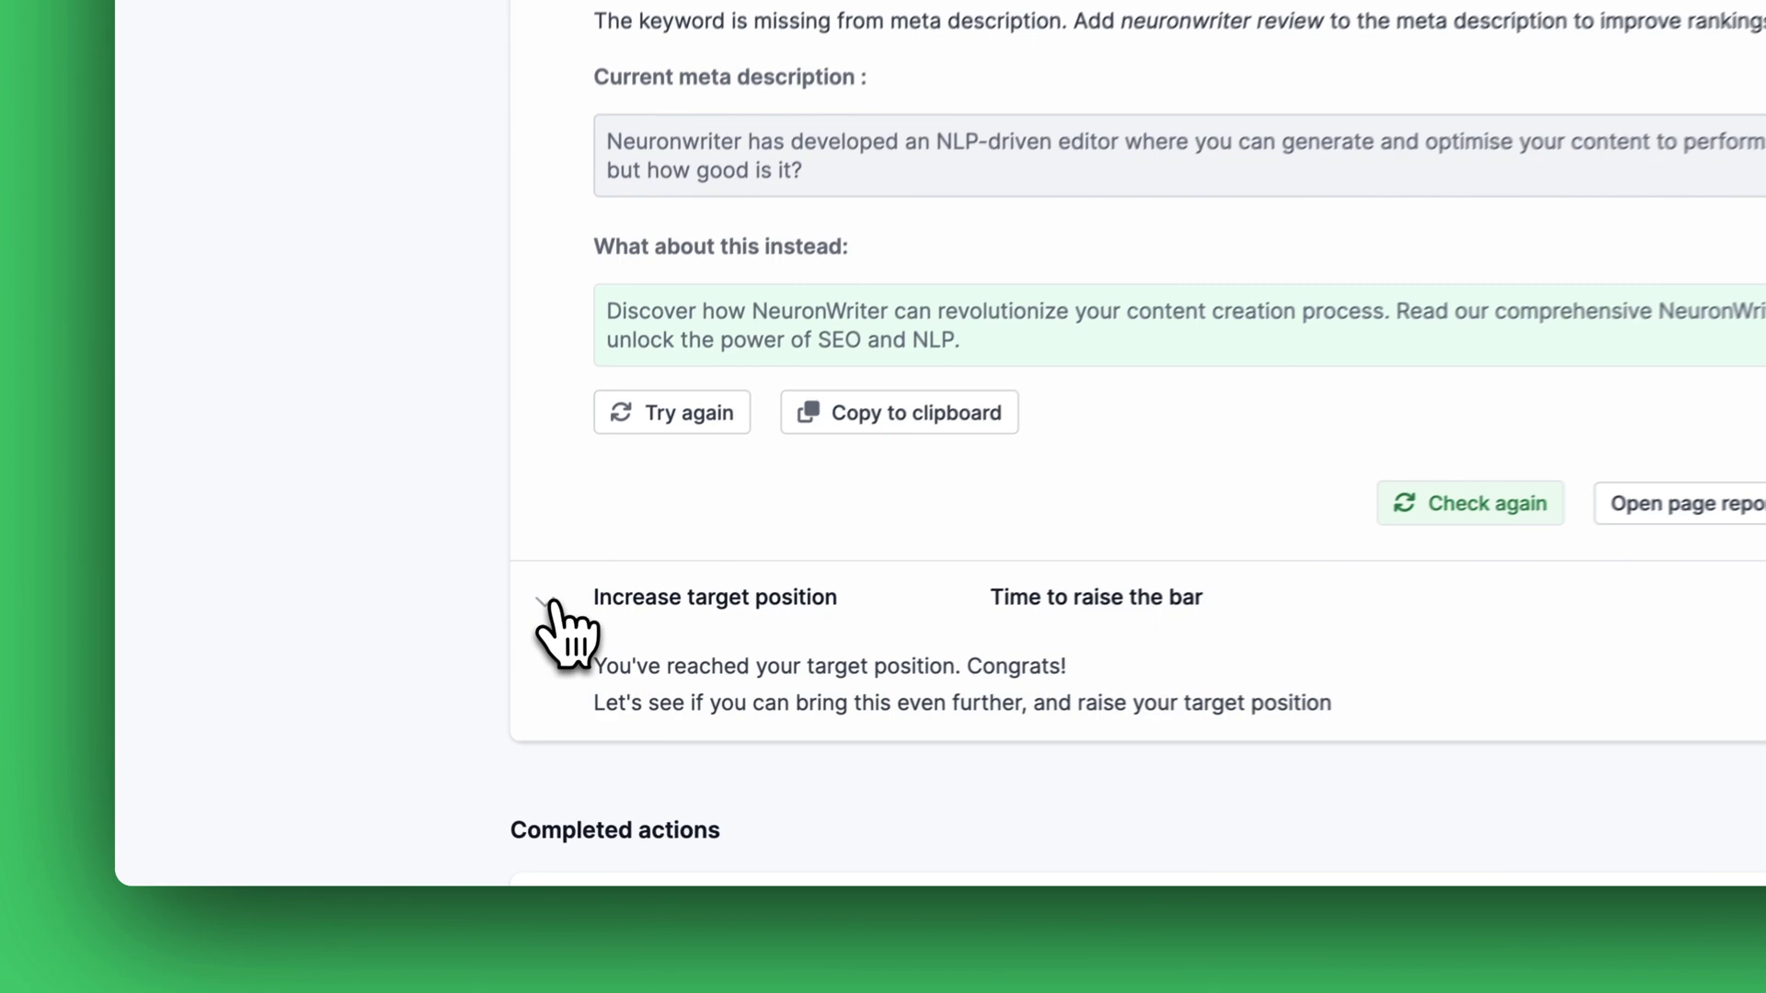
pyautogui.scroll(-2, 440, 741)
pyautogui.scroll(-1, 572, 623)
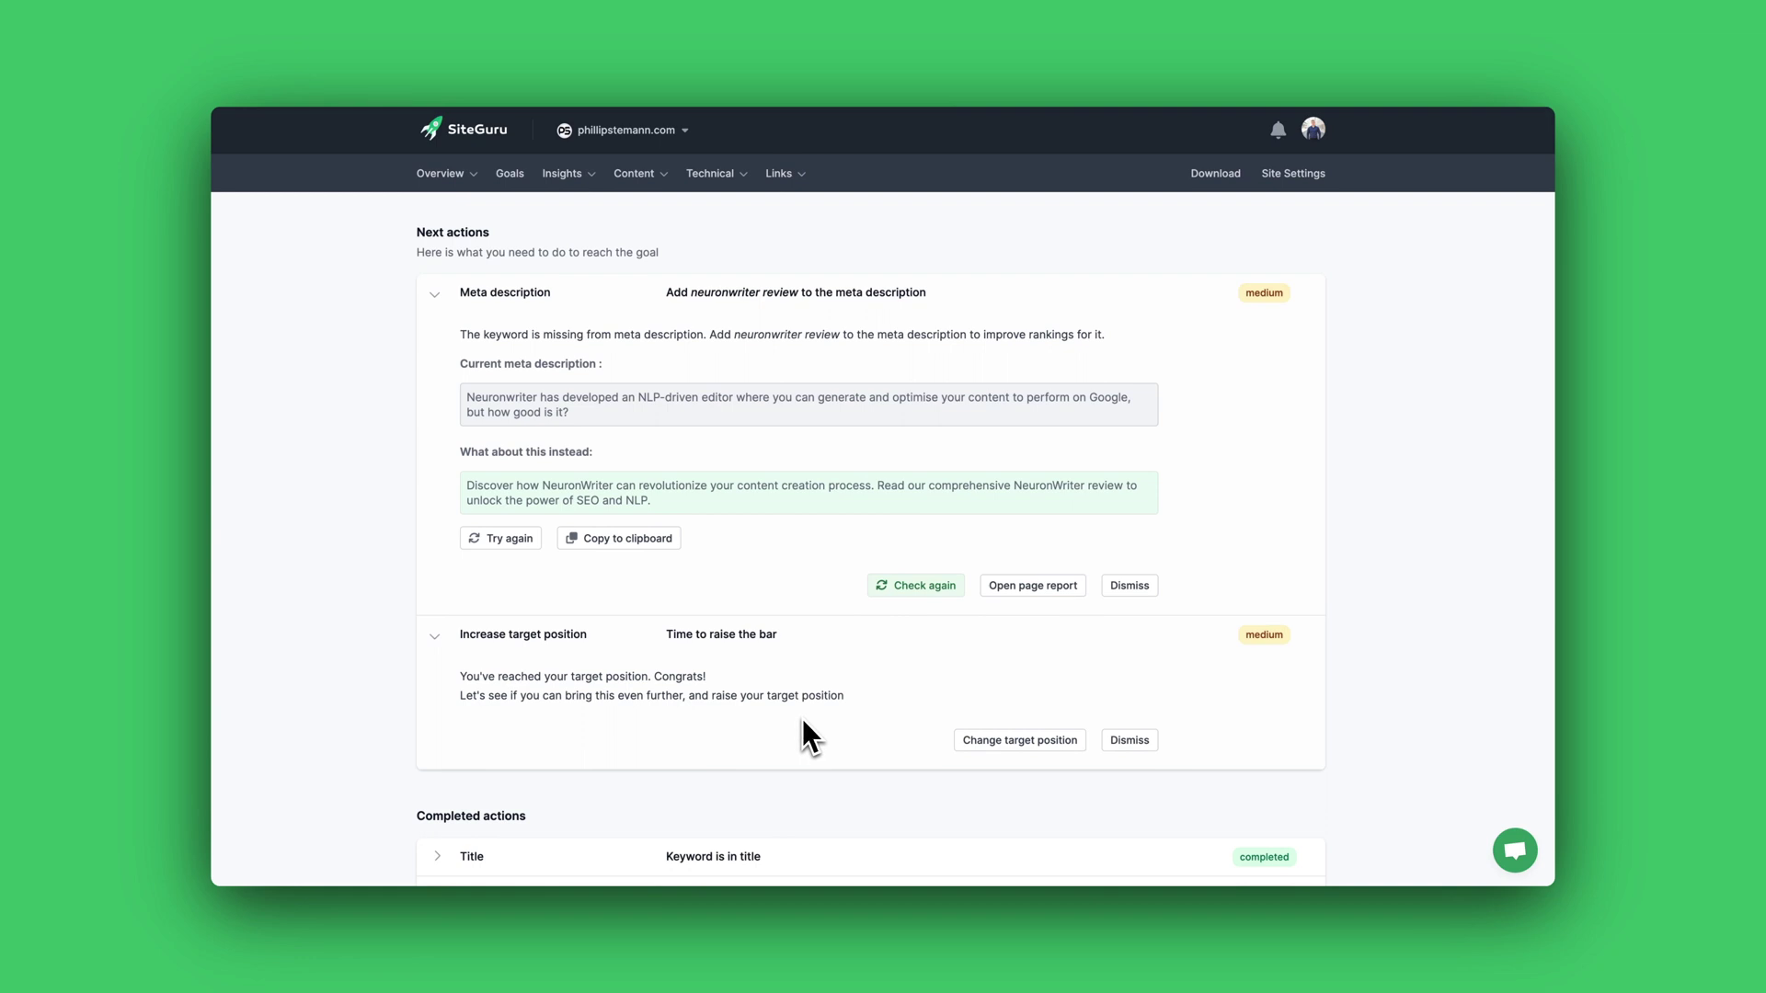
pyautogui.scroll(3, 802, 719)
pyautogui.scroll(3, 802, 719)
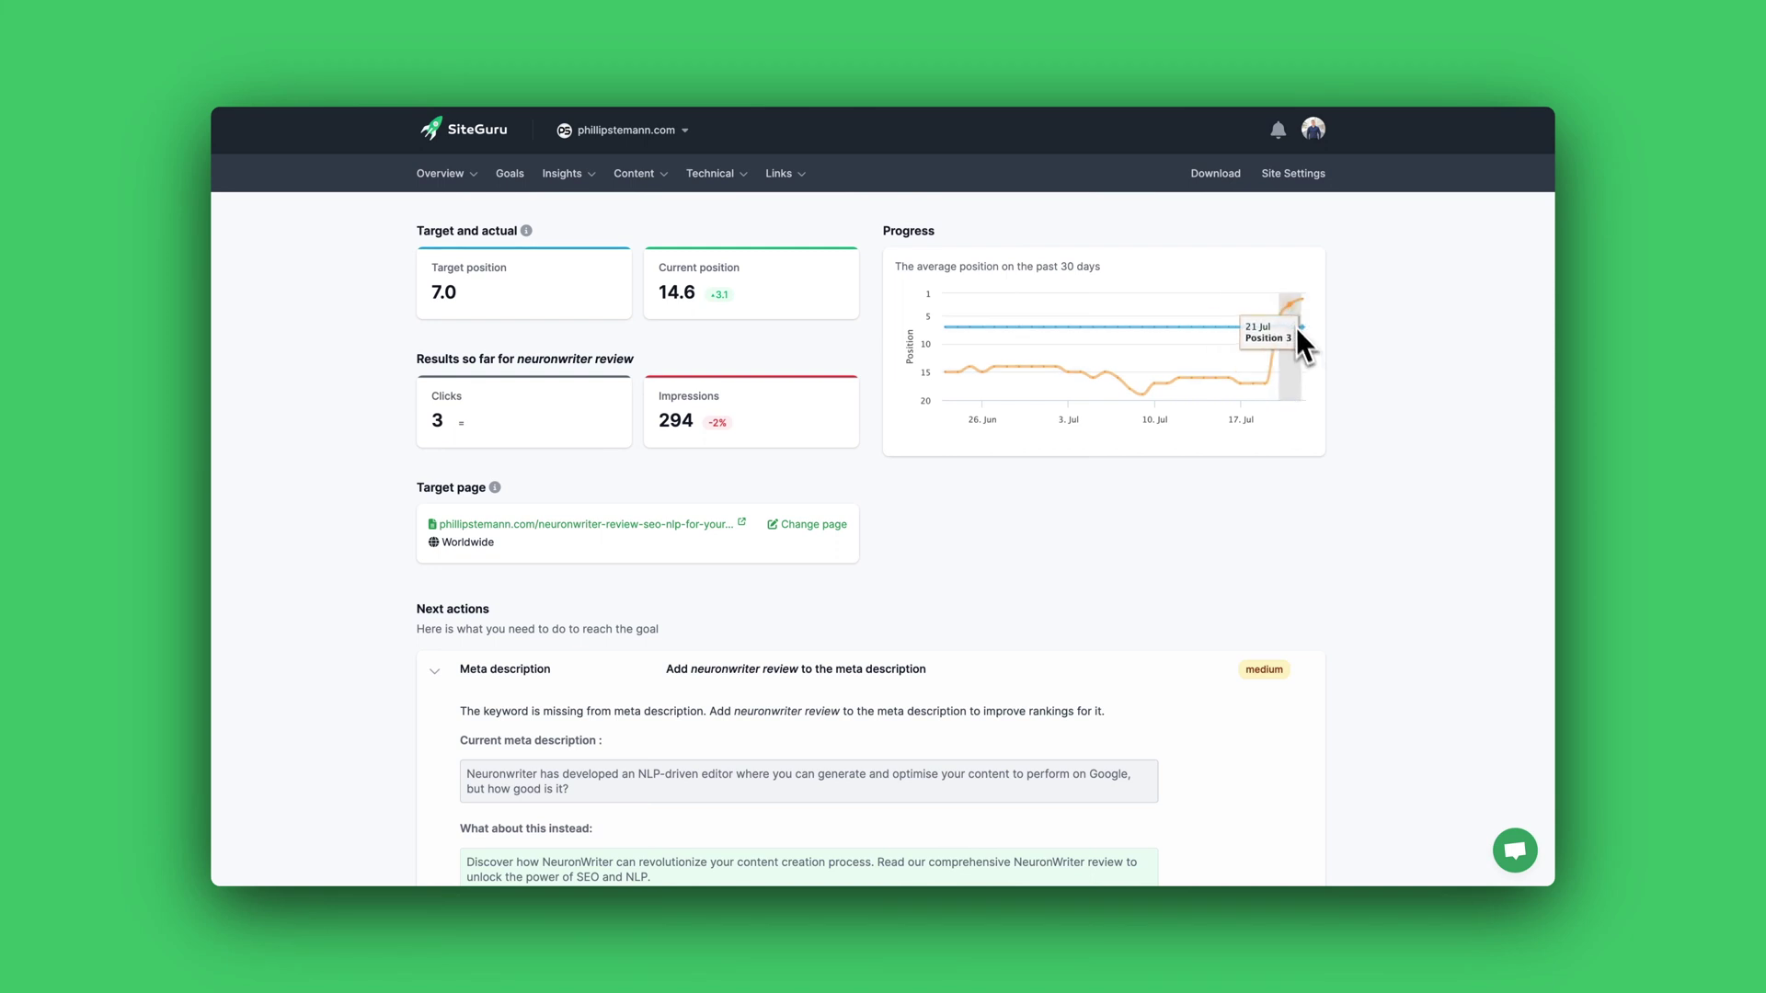
pyautogui.moveTo(1299, 301)
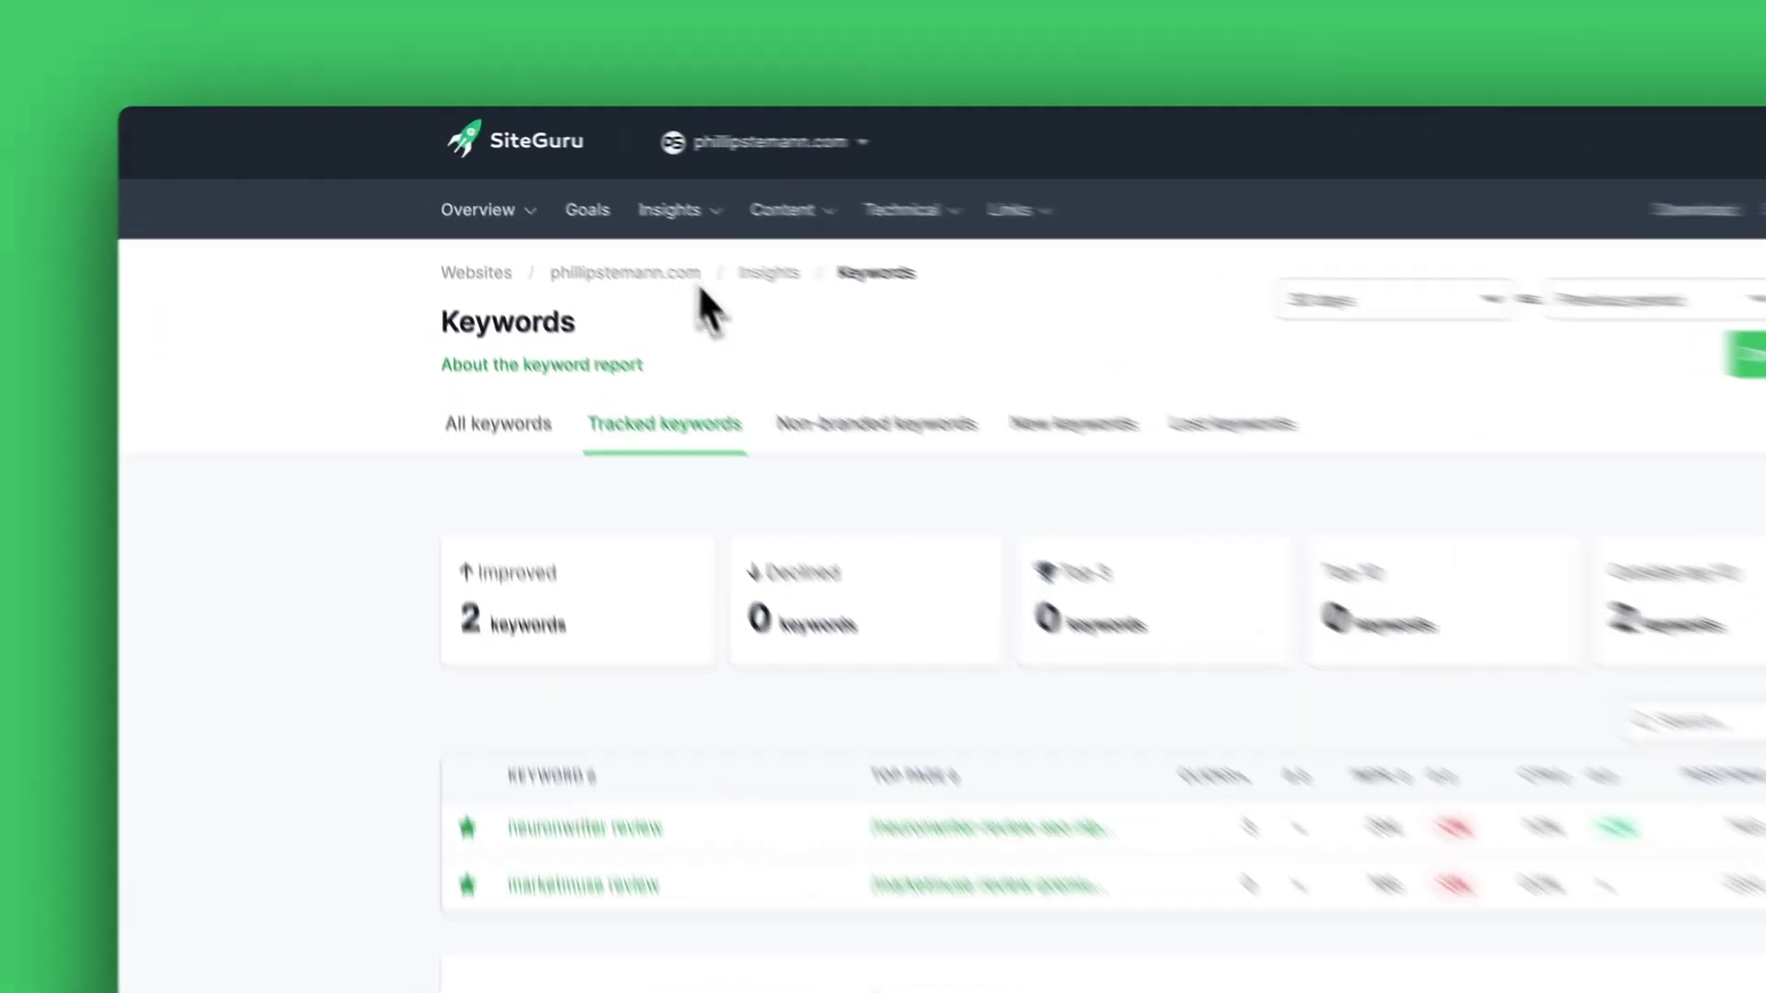
# From the tracked 'neuronwriter review' keyword, open the SEO audit of its ranking page.
pyautogui.click(561, 172)
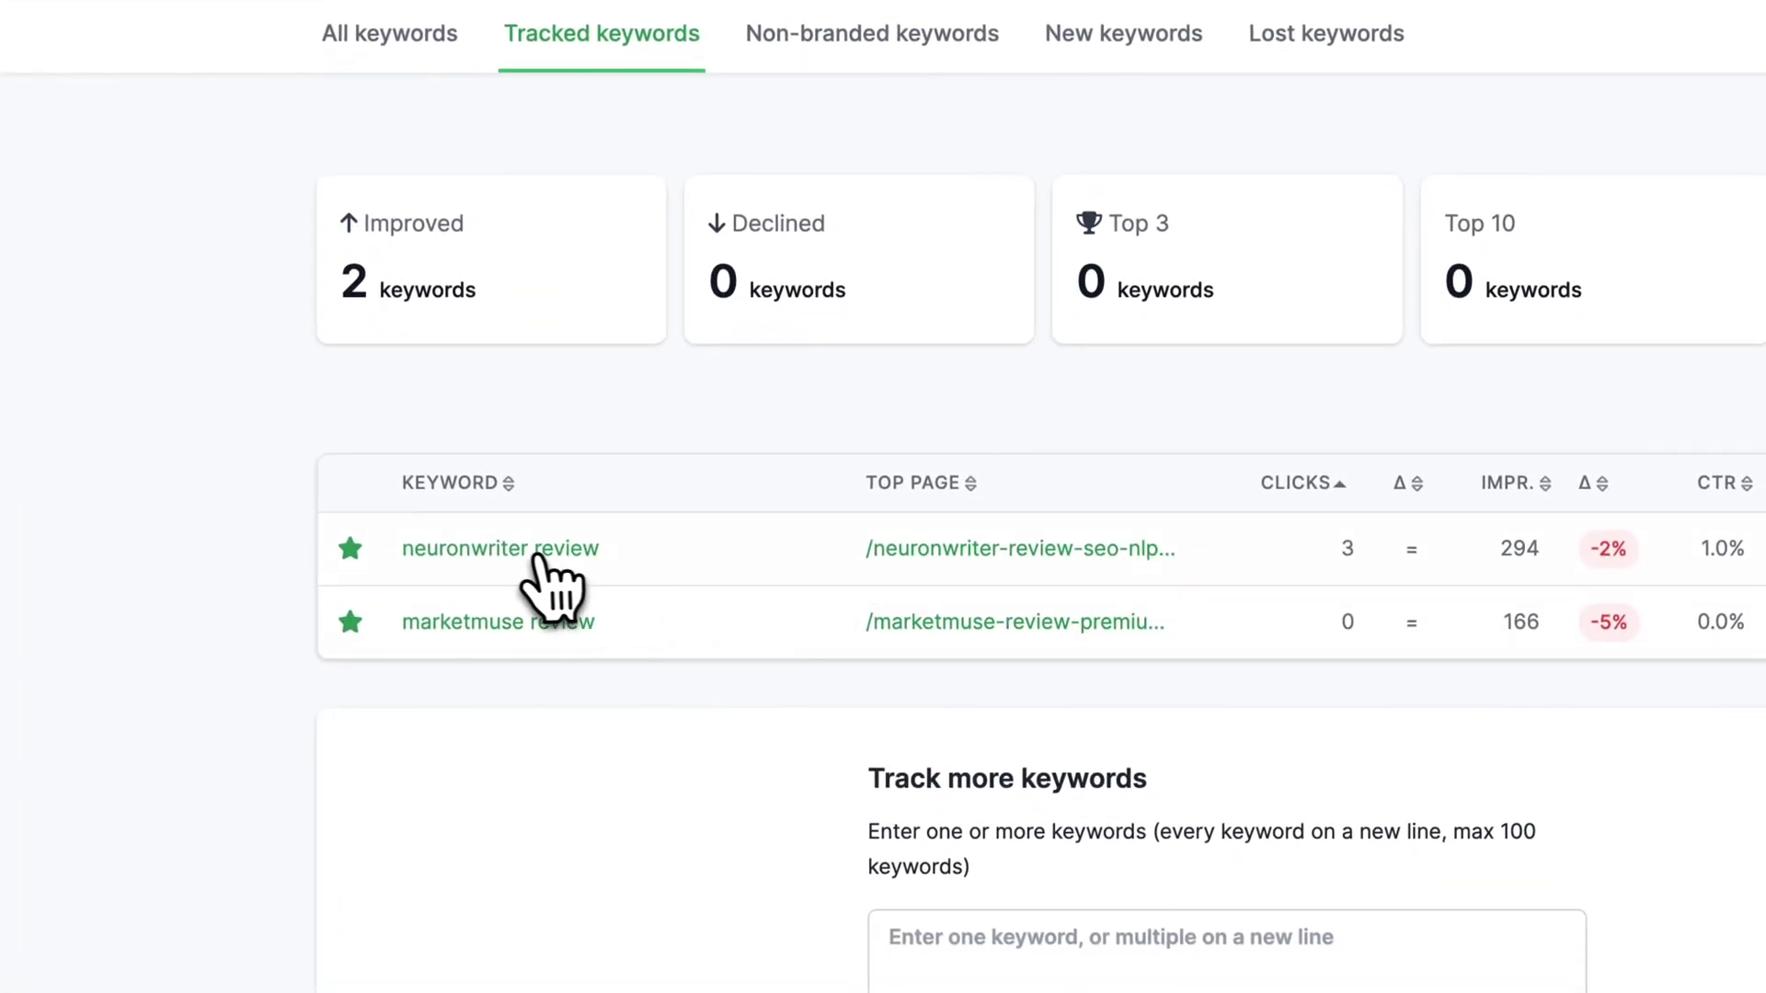
pyautogui.click(526, 559)
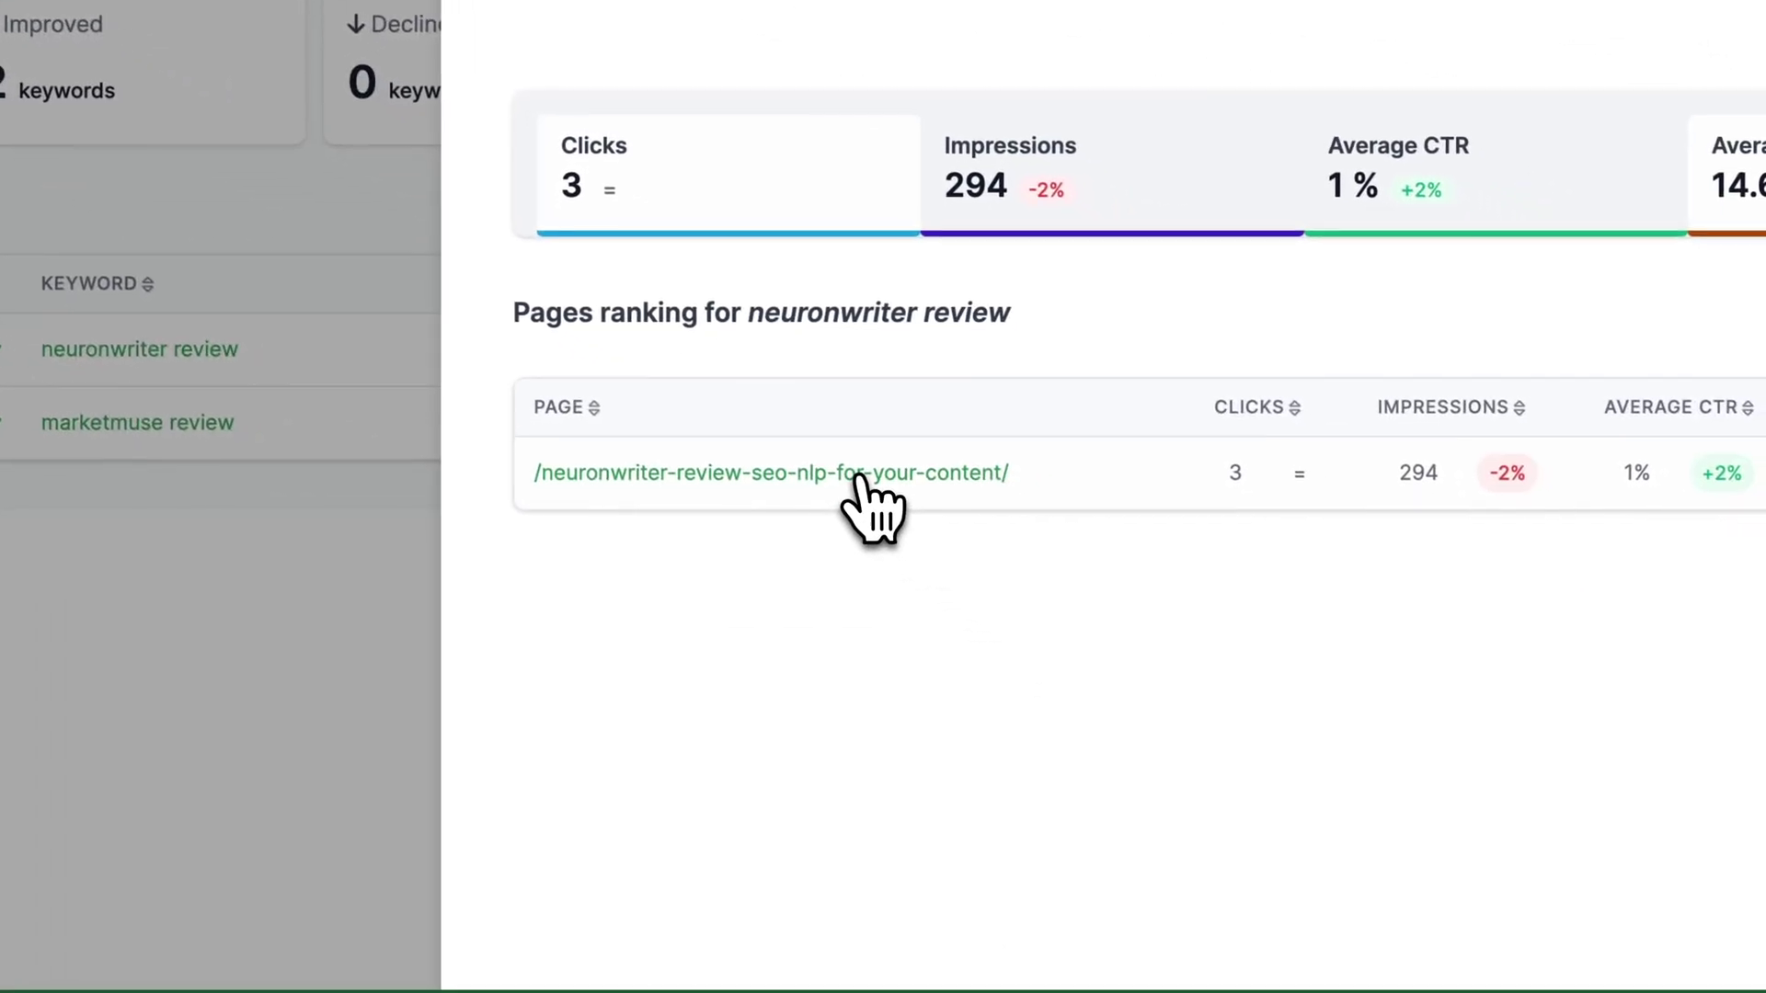
pyautogui.click(855, 473)
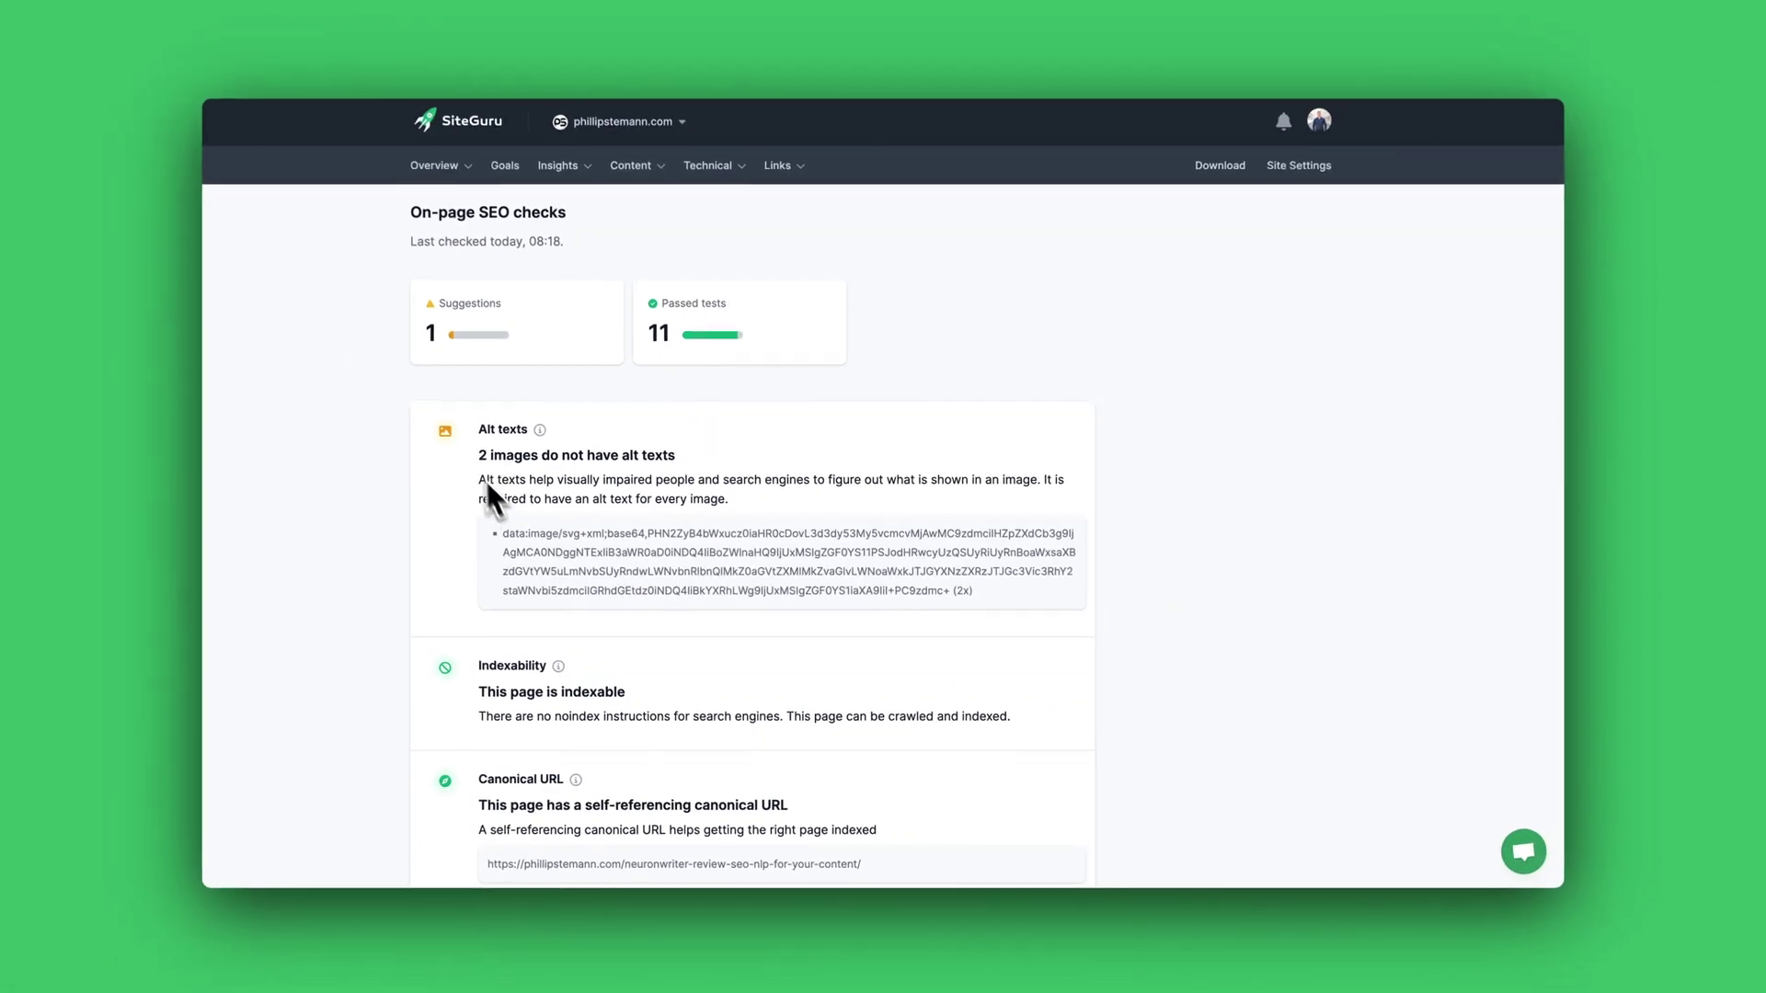
pyautogui.scroll(-2, 526, 561)
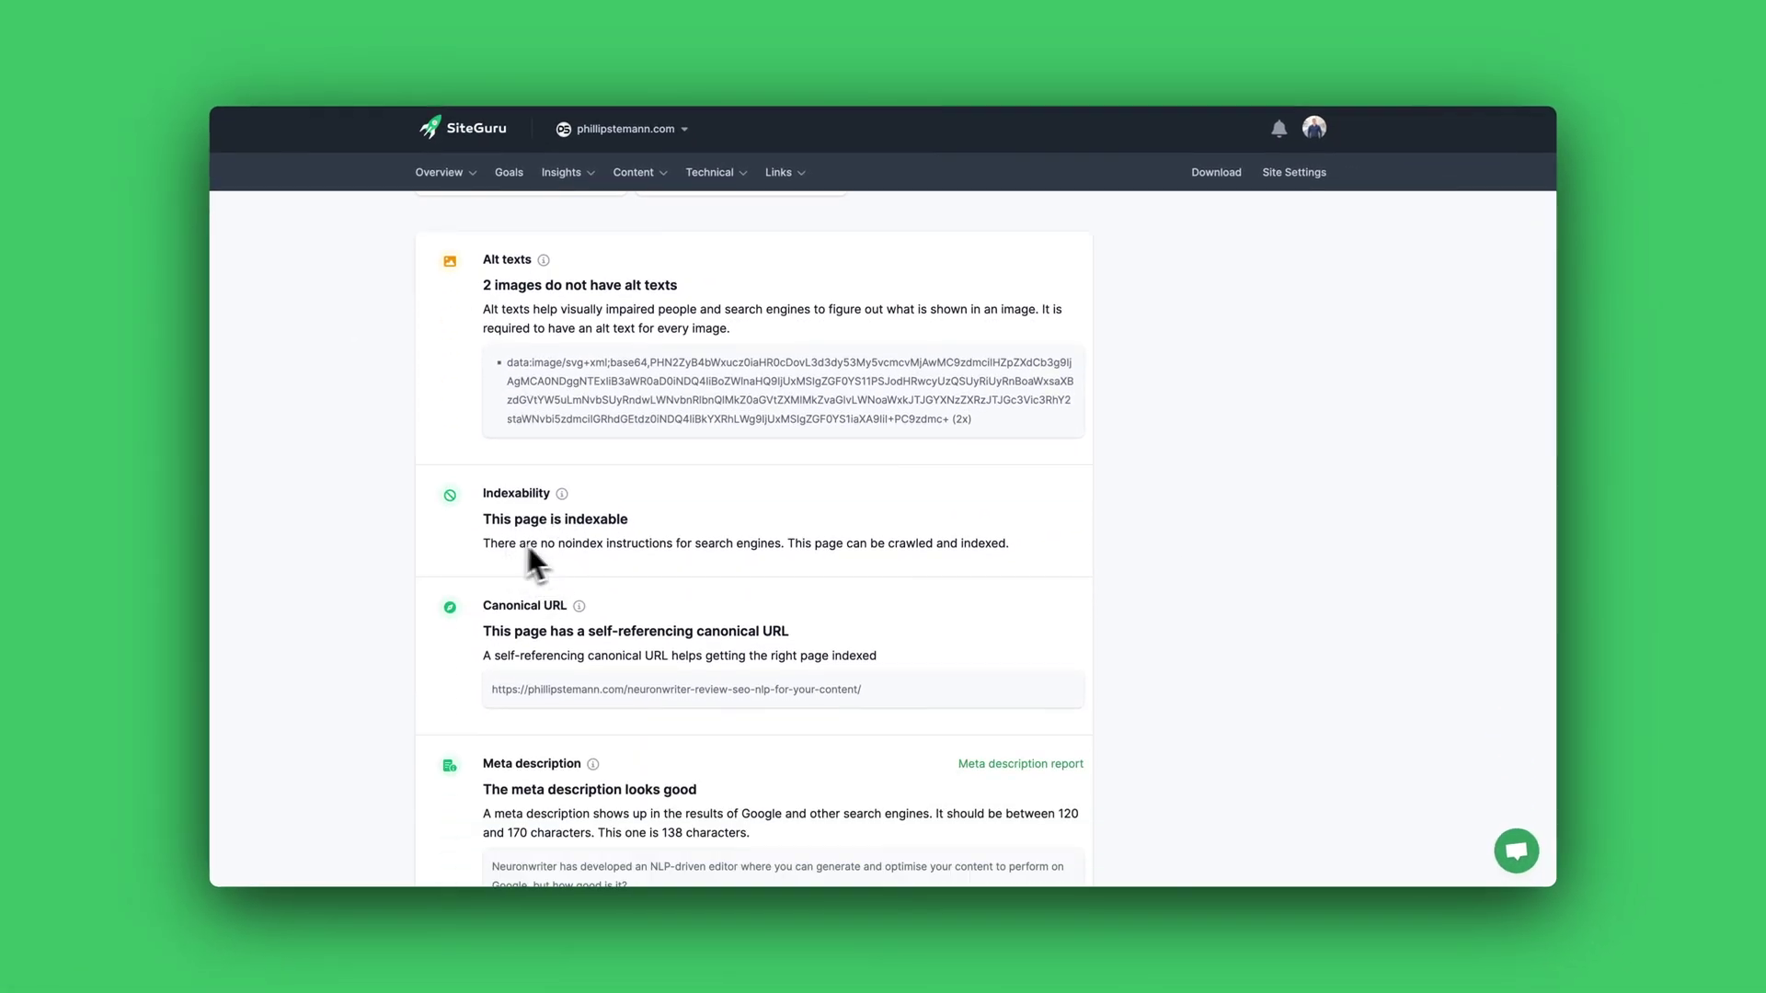
pyautogui.scroll(3, 526, 693)
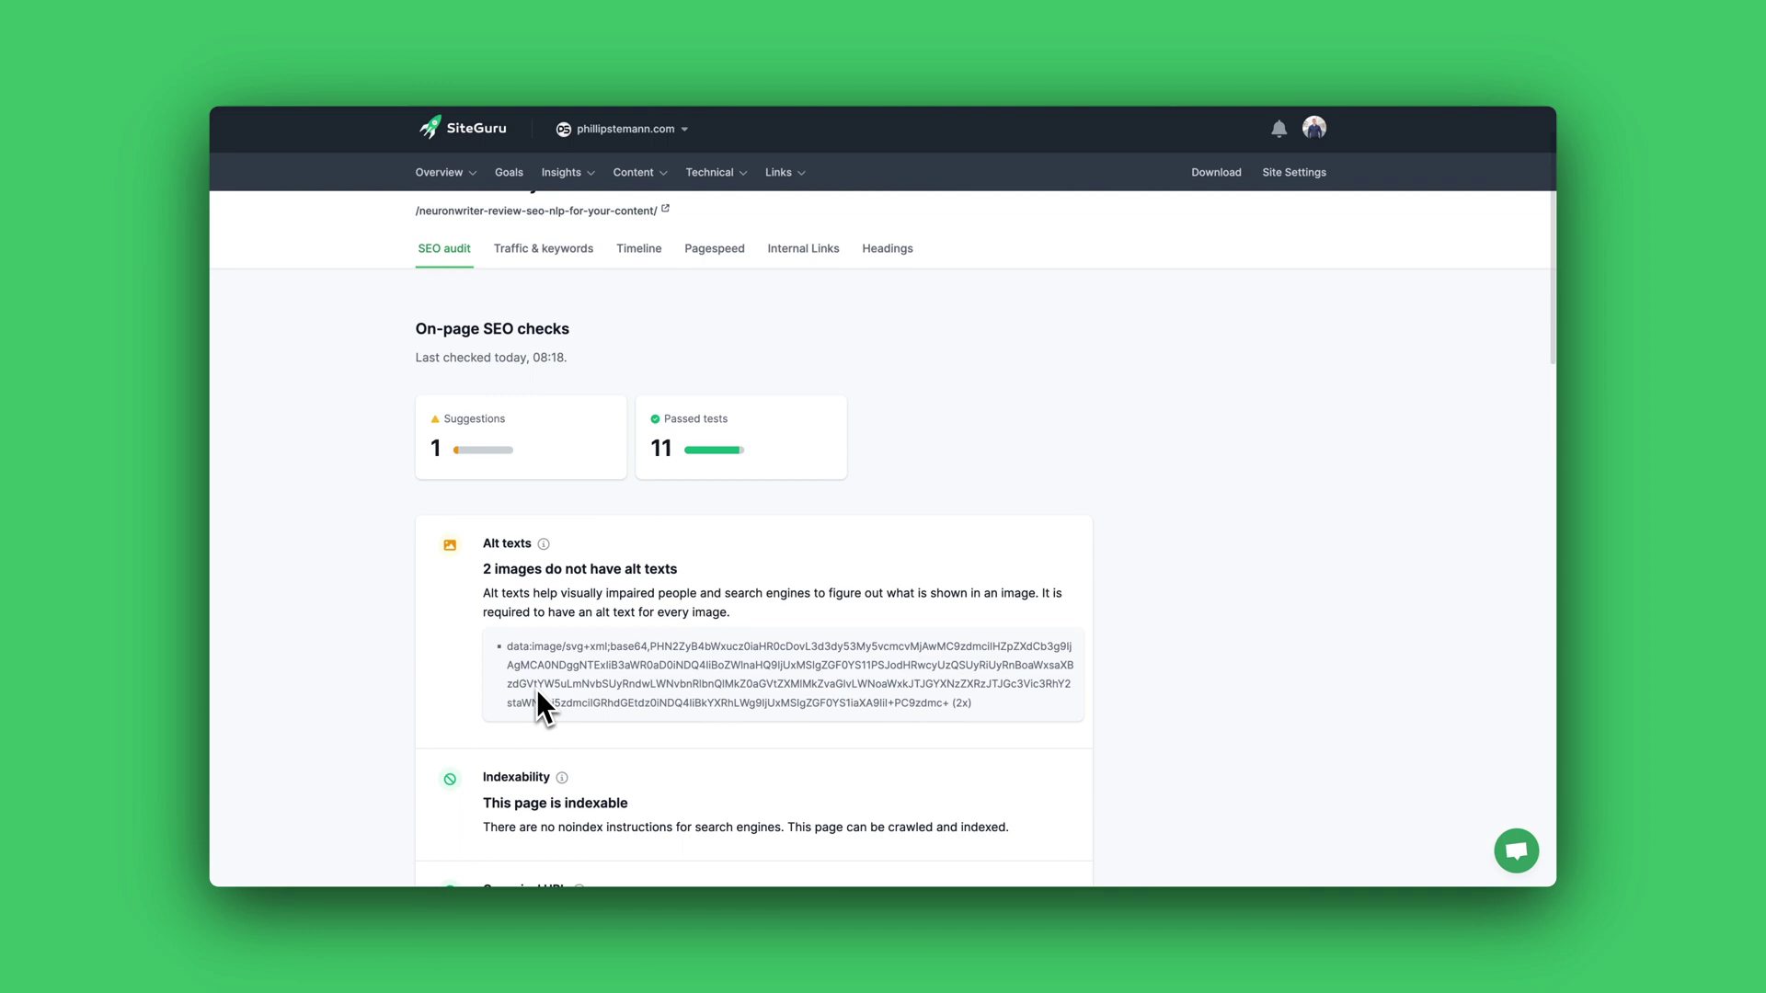
pyautogui.scroll(1, 537, 688)
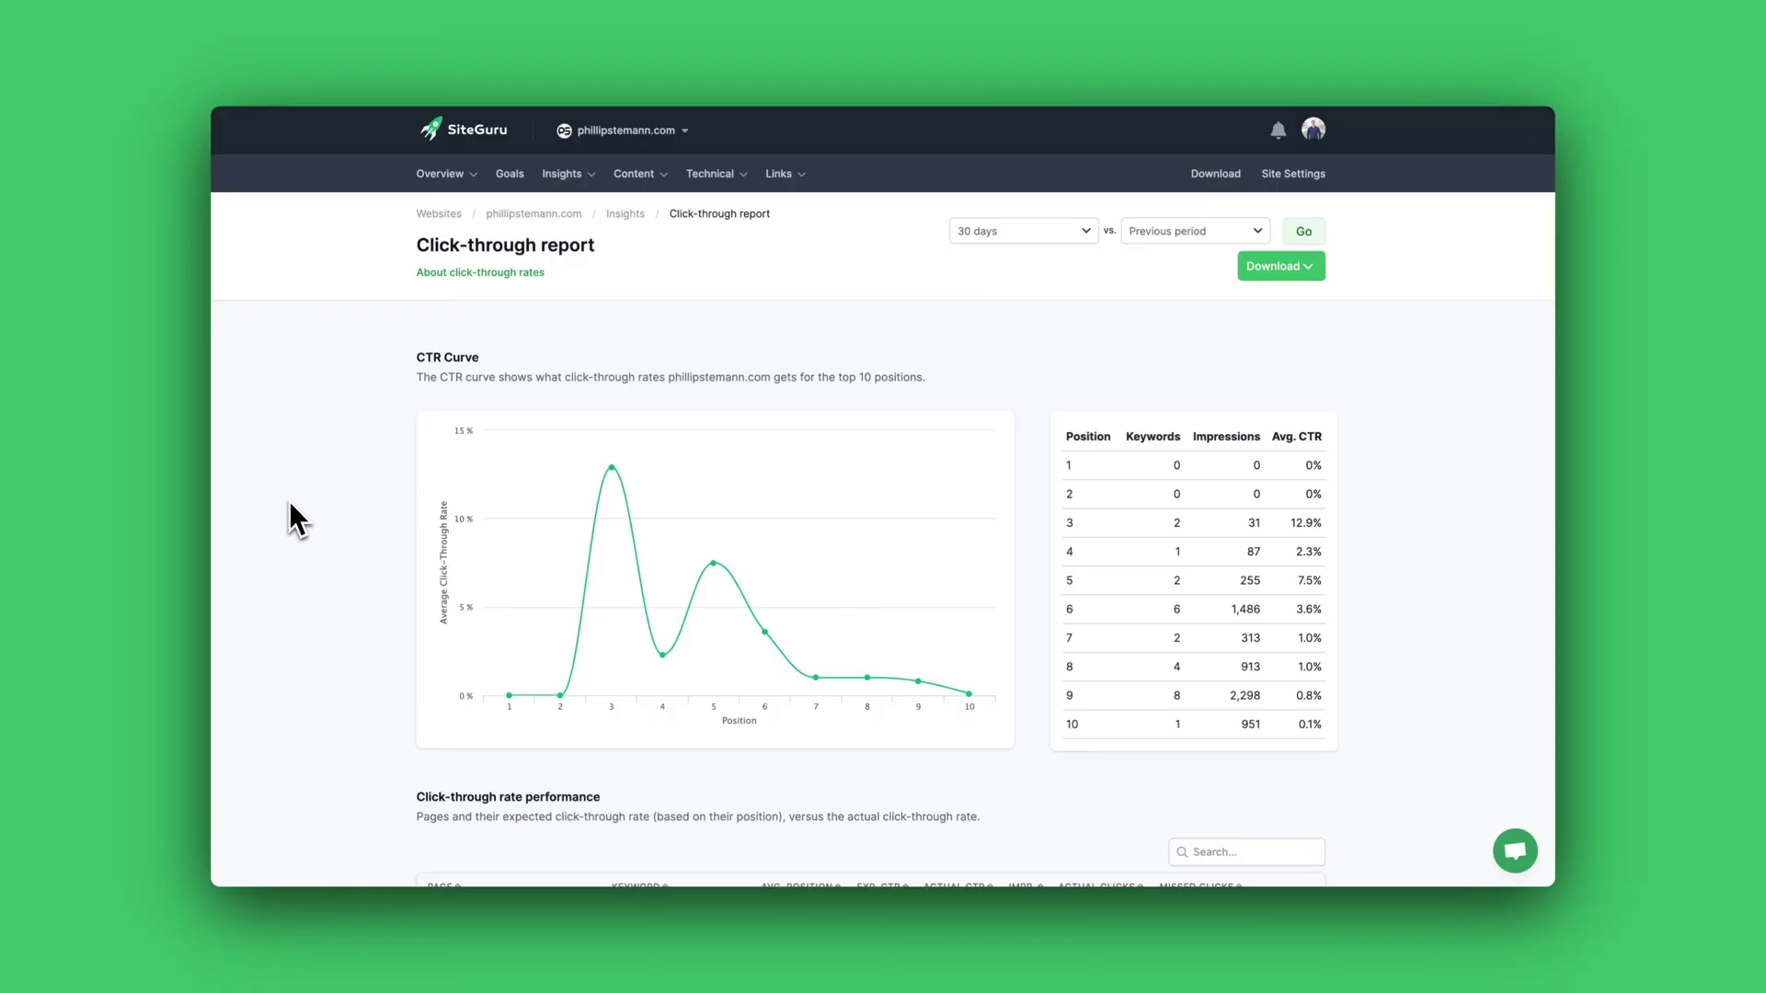
# Review the Click-through report's expected versus actual CTR and preview a keyword's Google results.
pyautogui.scroll(-2, 289, 500)
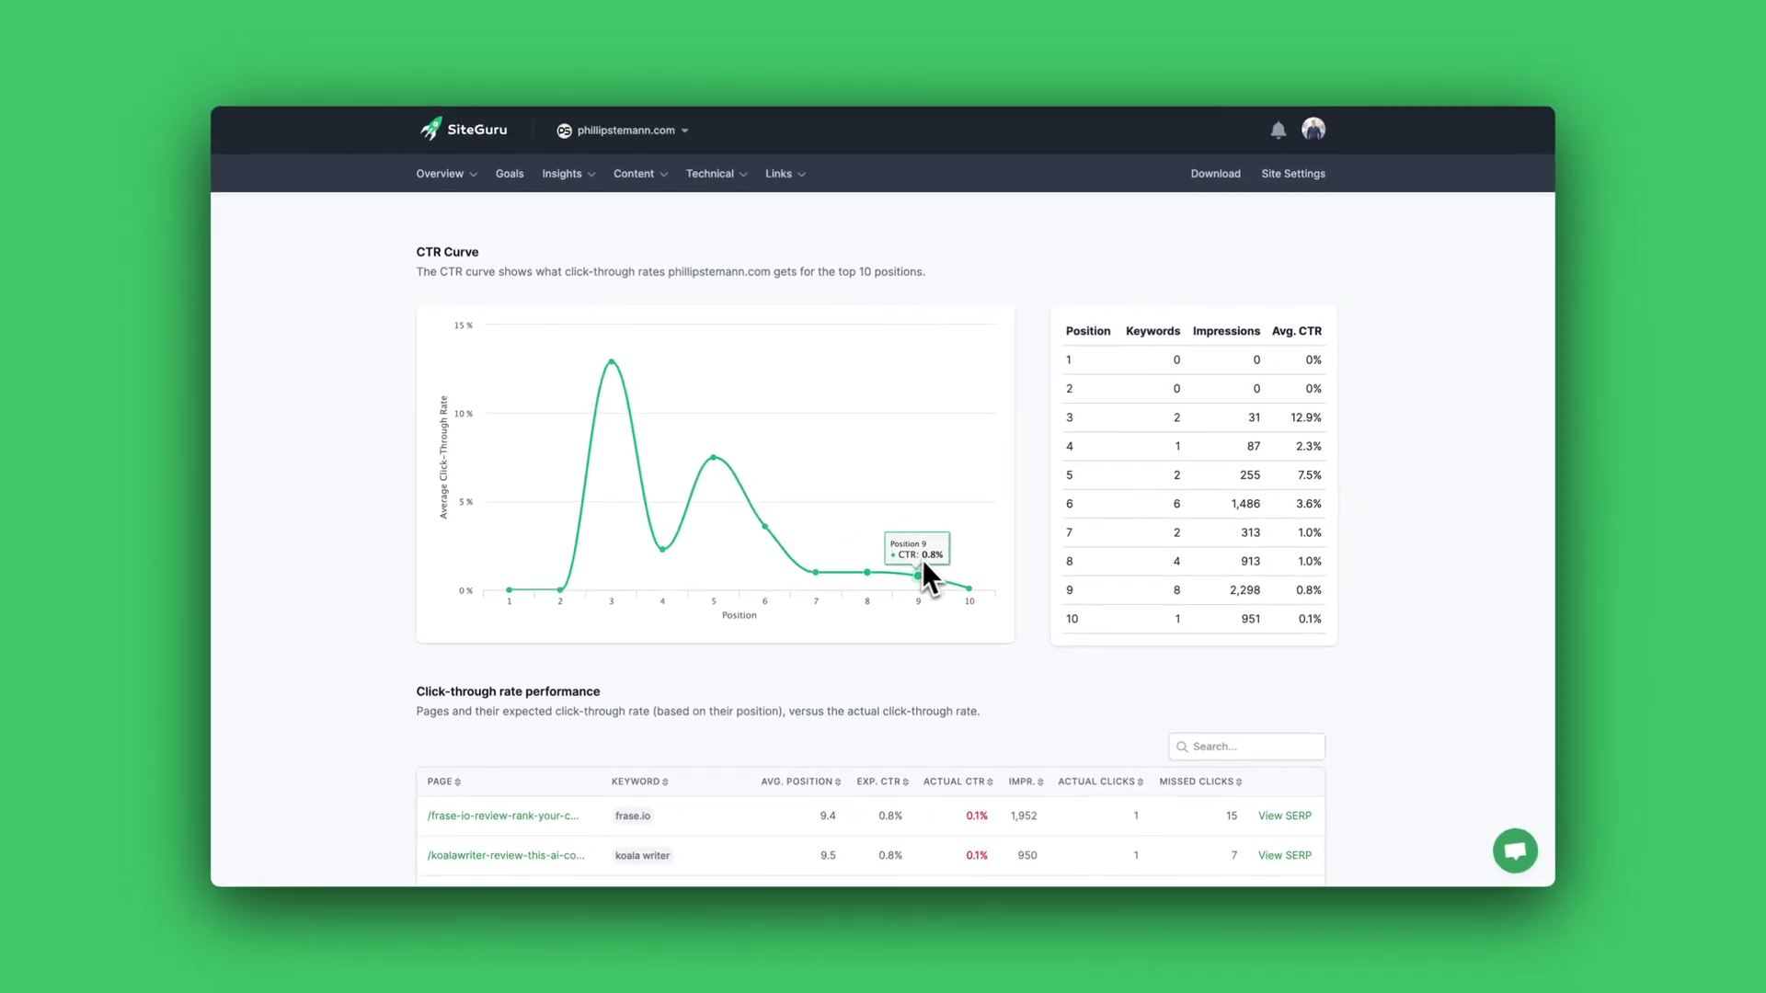
pyautogui.scroll(-3, 922, 563)
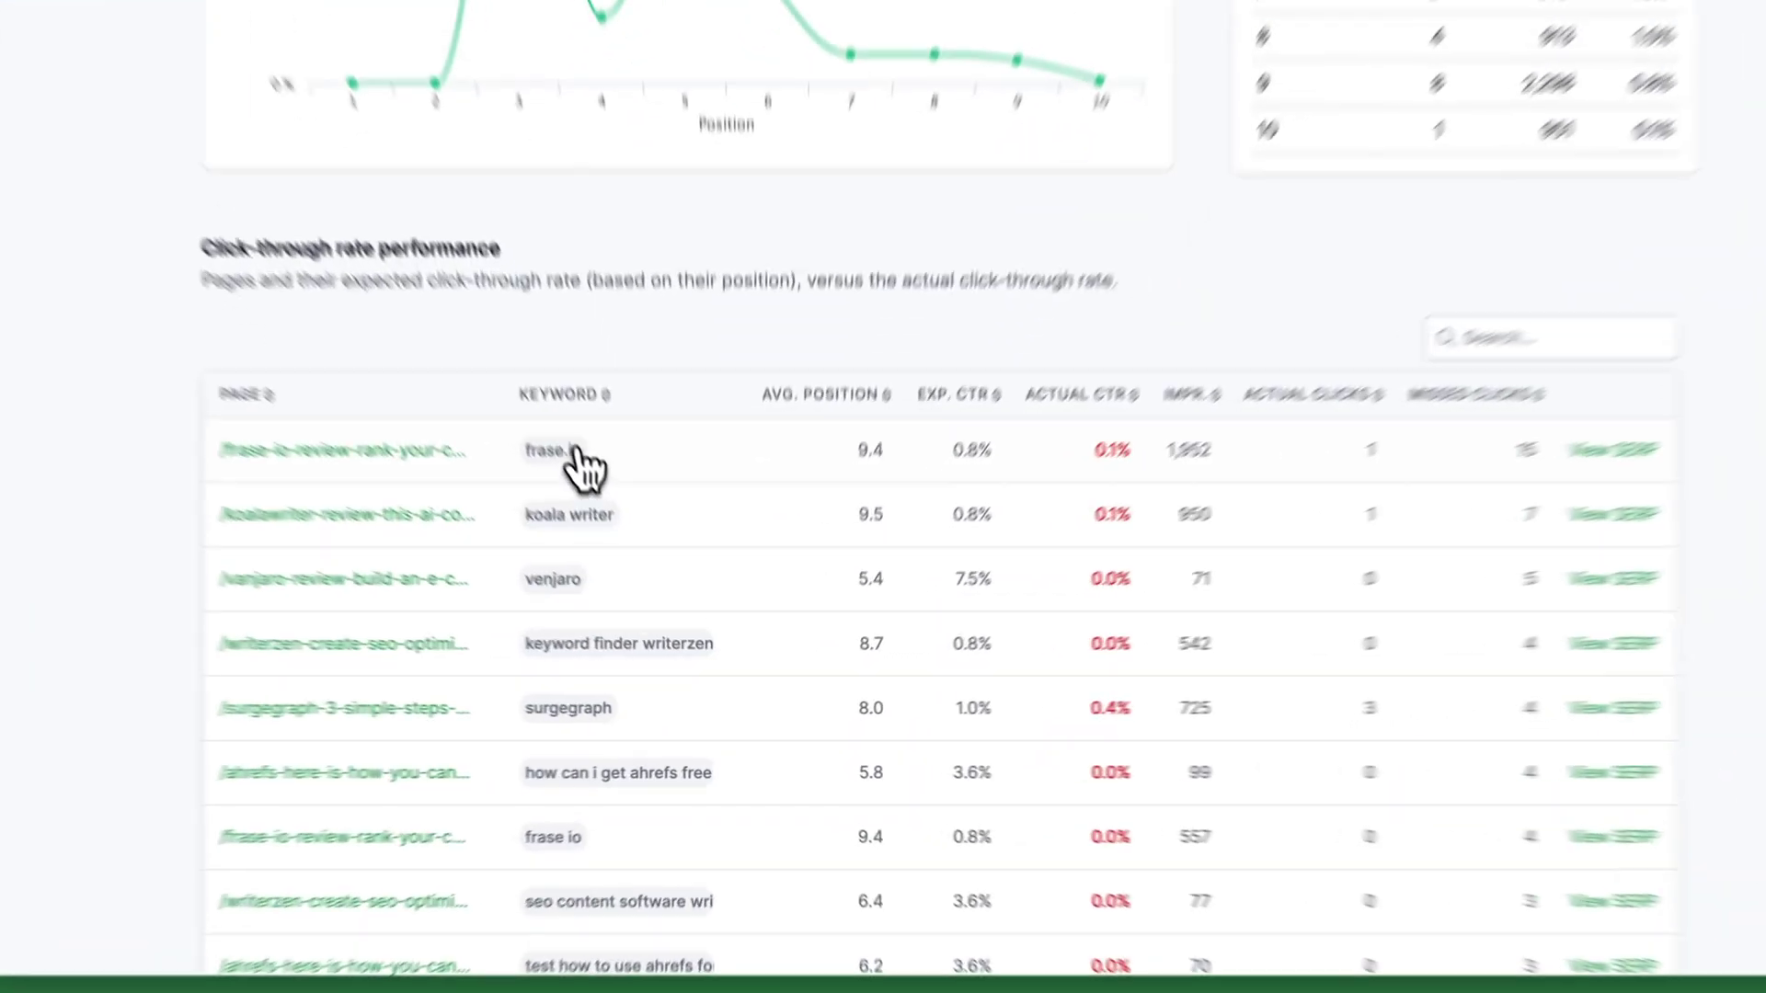
pyautogui.moveTo(644, 571)
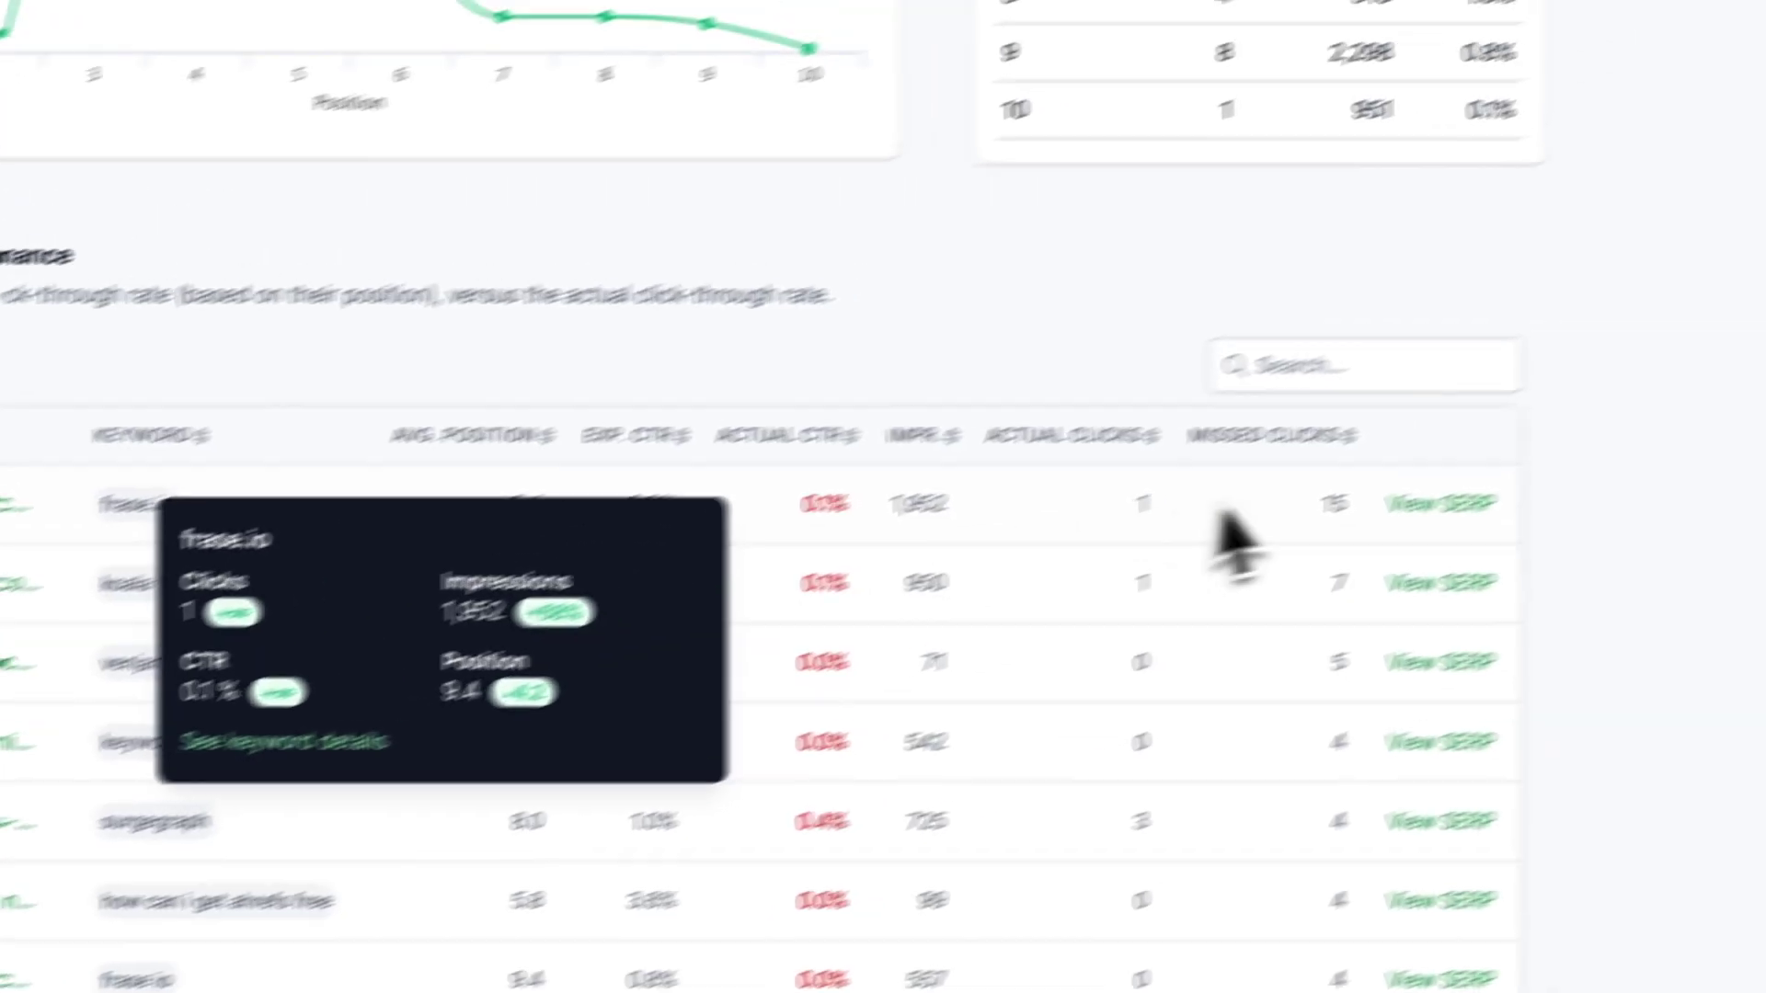
pyautogui.click(1762, 382)
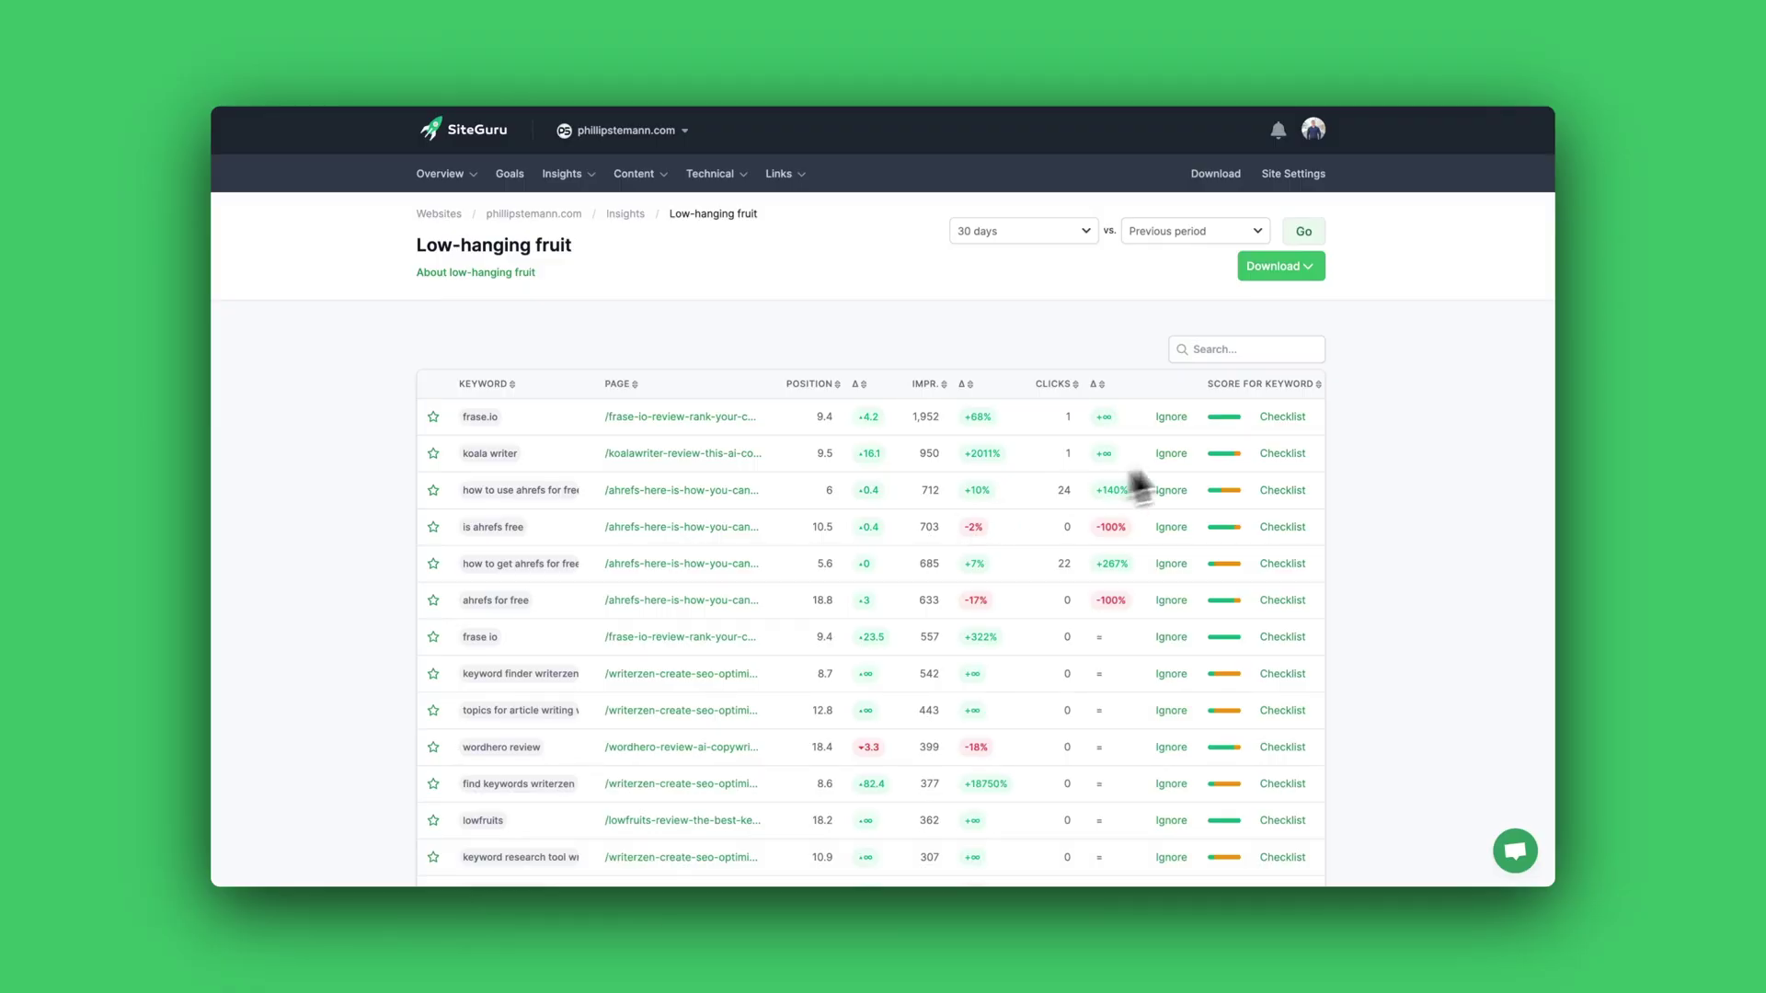
# Open koala writer's optimisation checklist and expand its URL, Title, Meta description and Headings checks.
pyautogui.scroll(-1, 1335, 518)
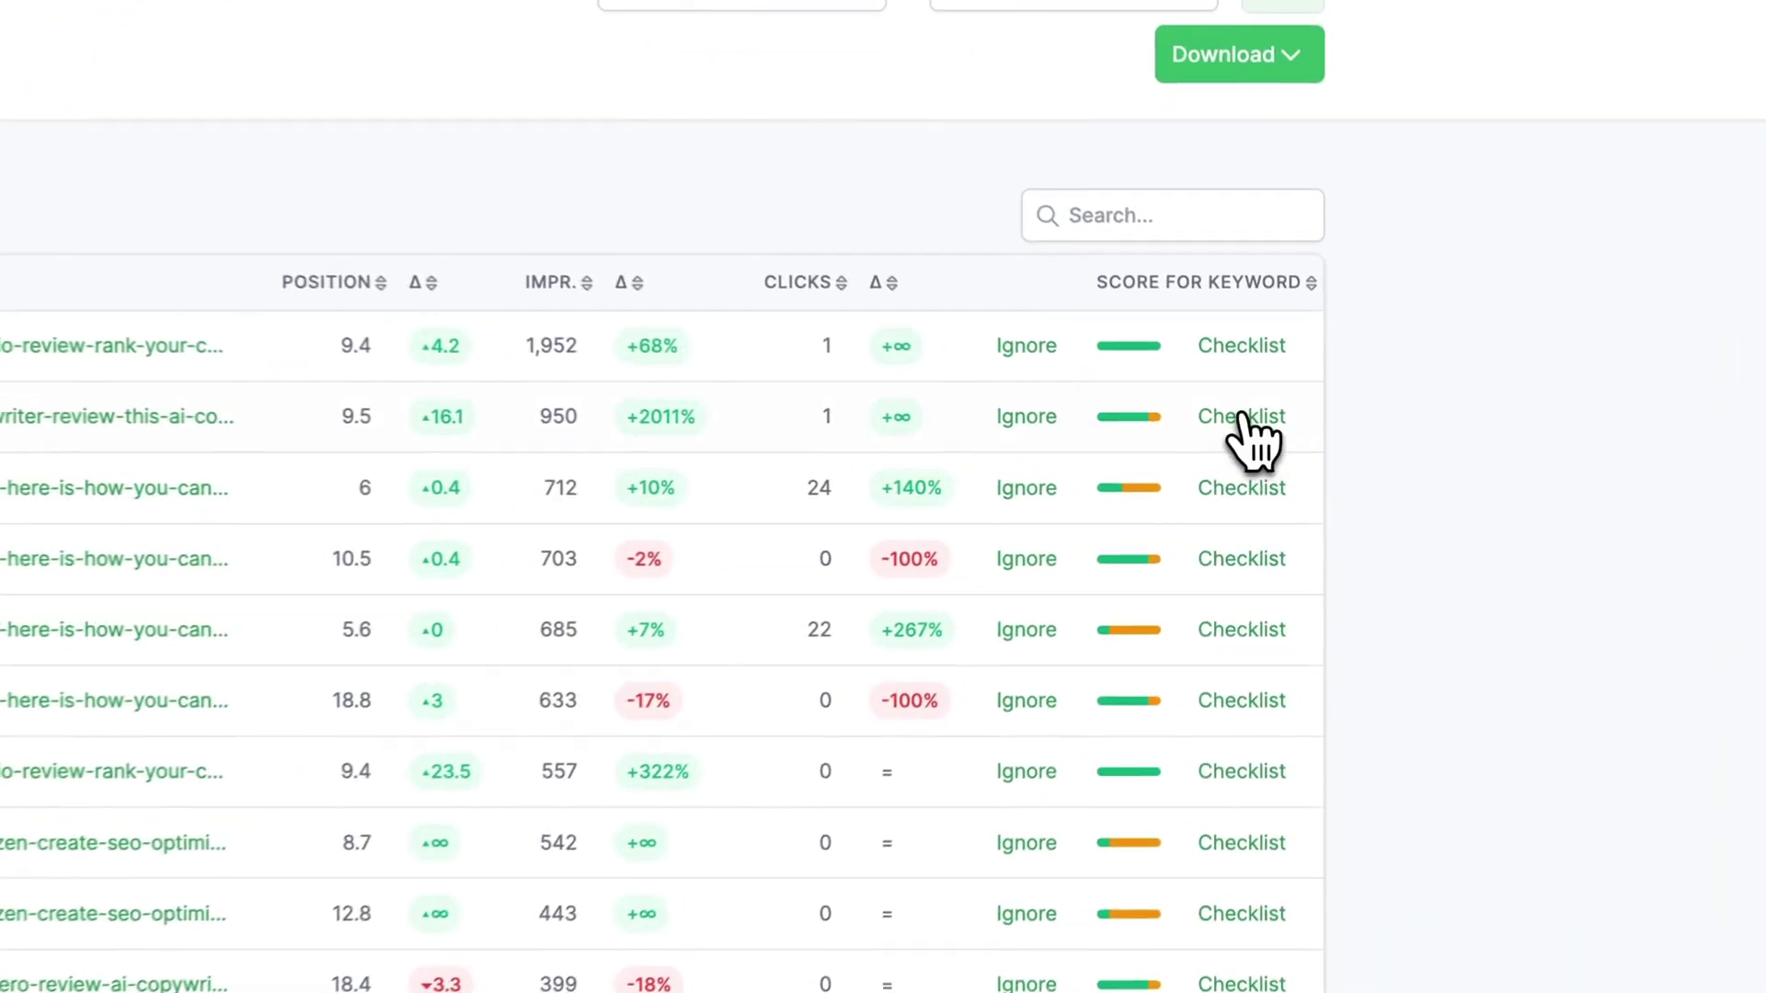
pyautogui.click(1282, 441)
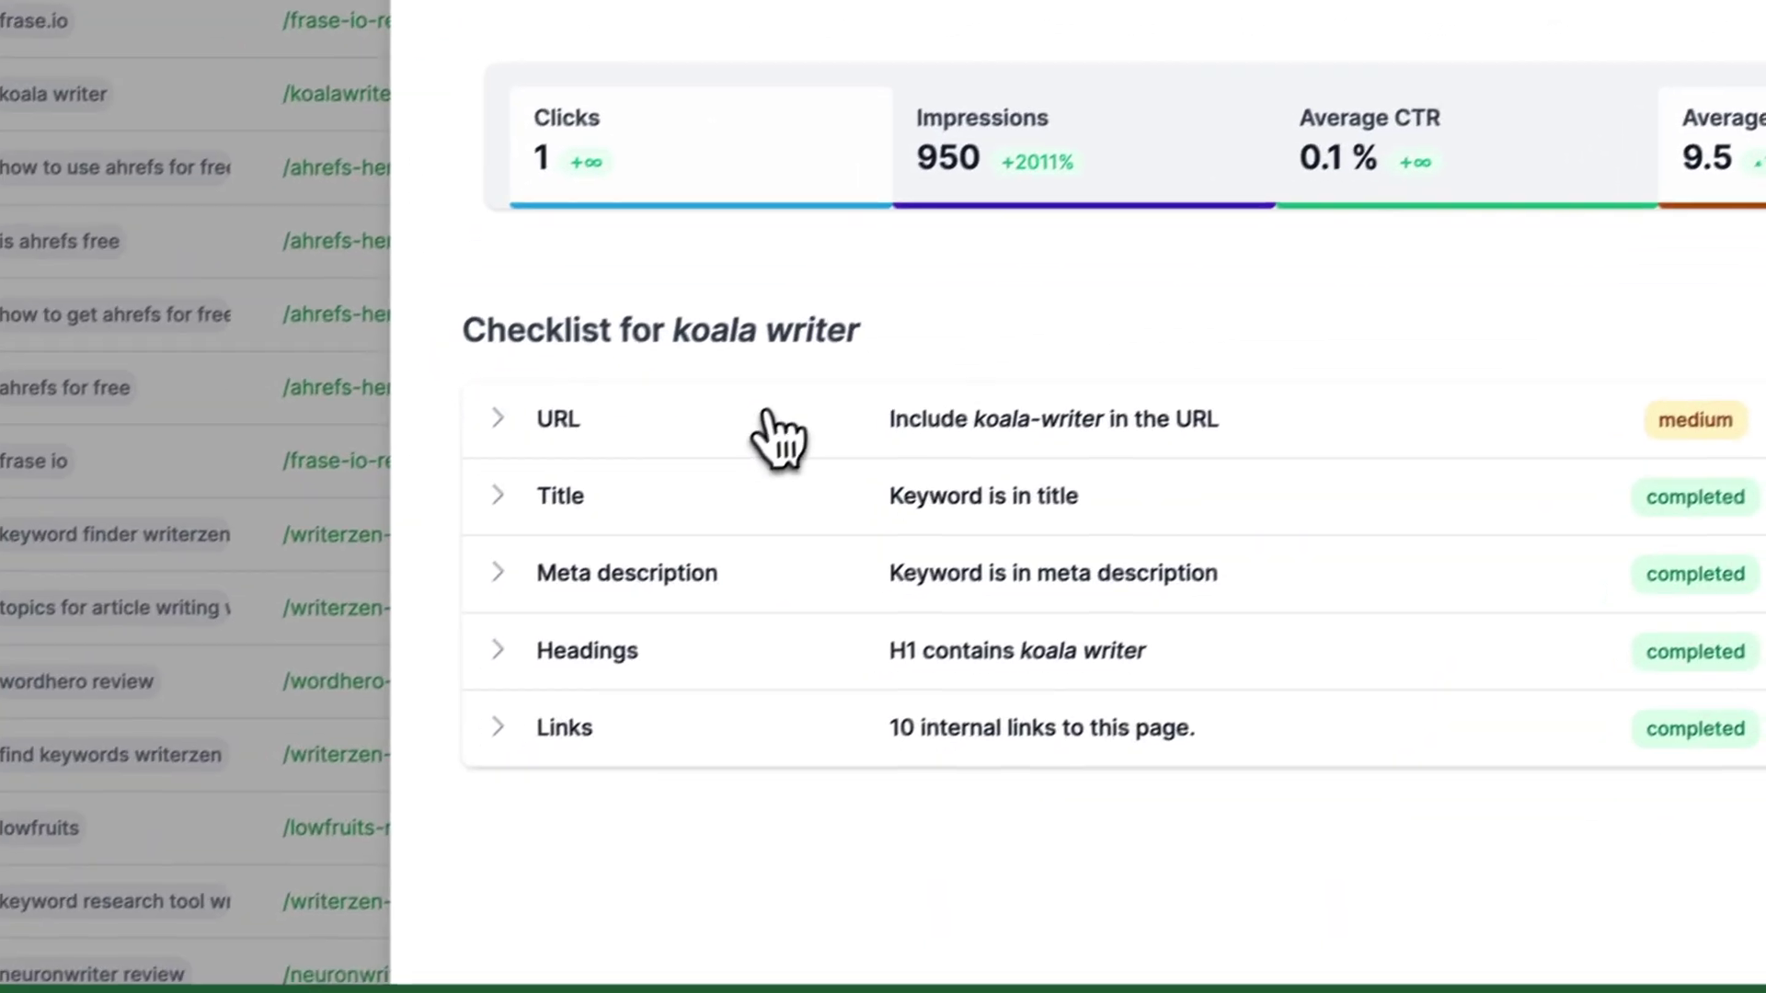
pyautogui.click(379, 742)
pyautogui.scroll(-3, 807, 426)
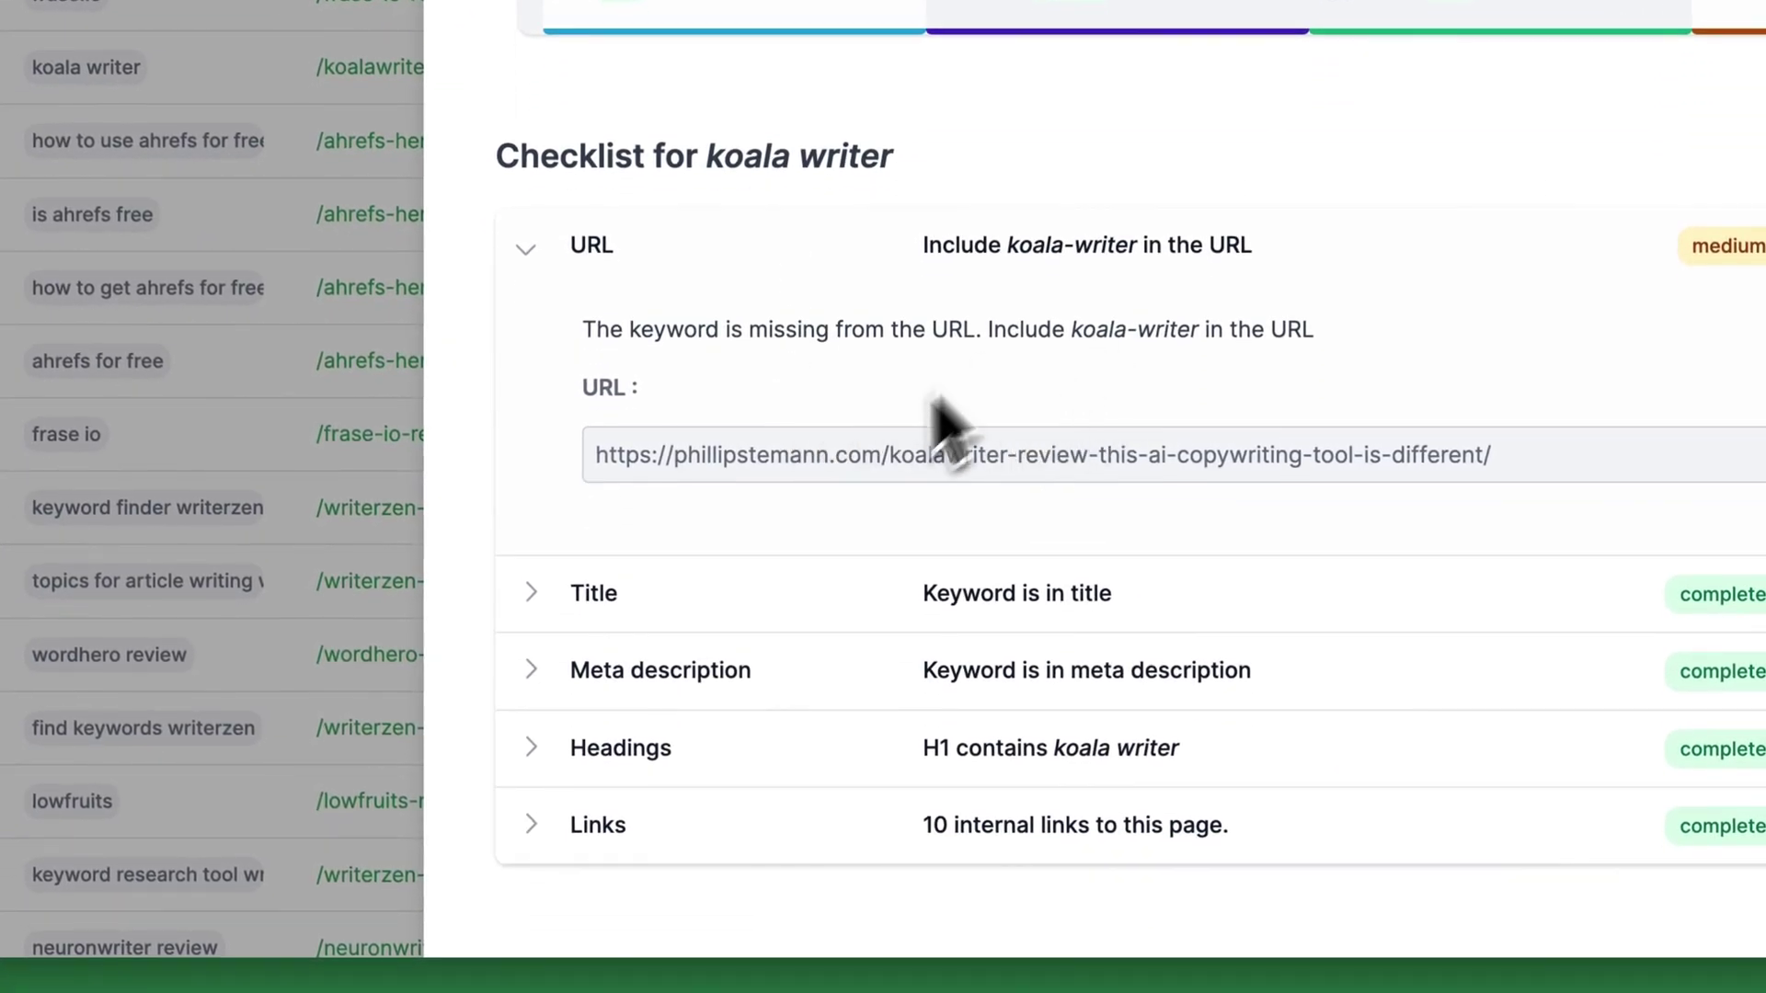
pyautogui.click(833, 609)
pyautogui.scroll(-3, 839, 589)
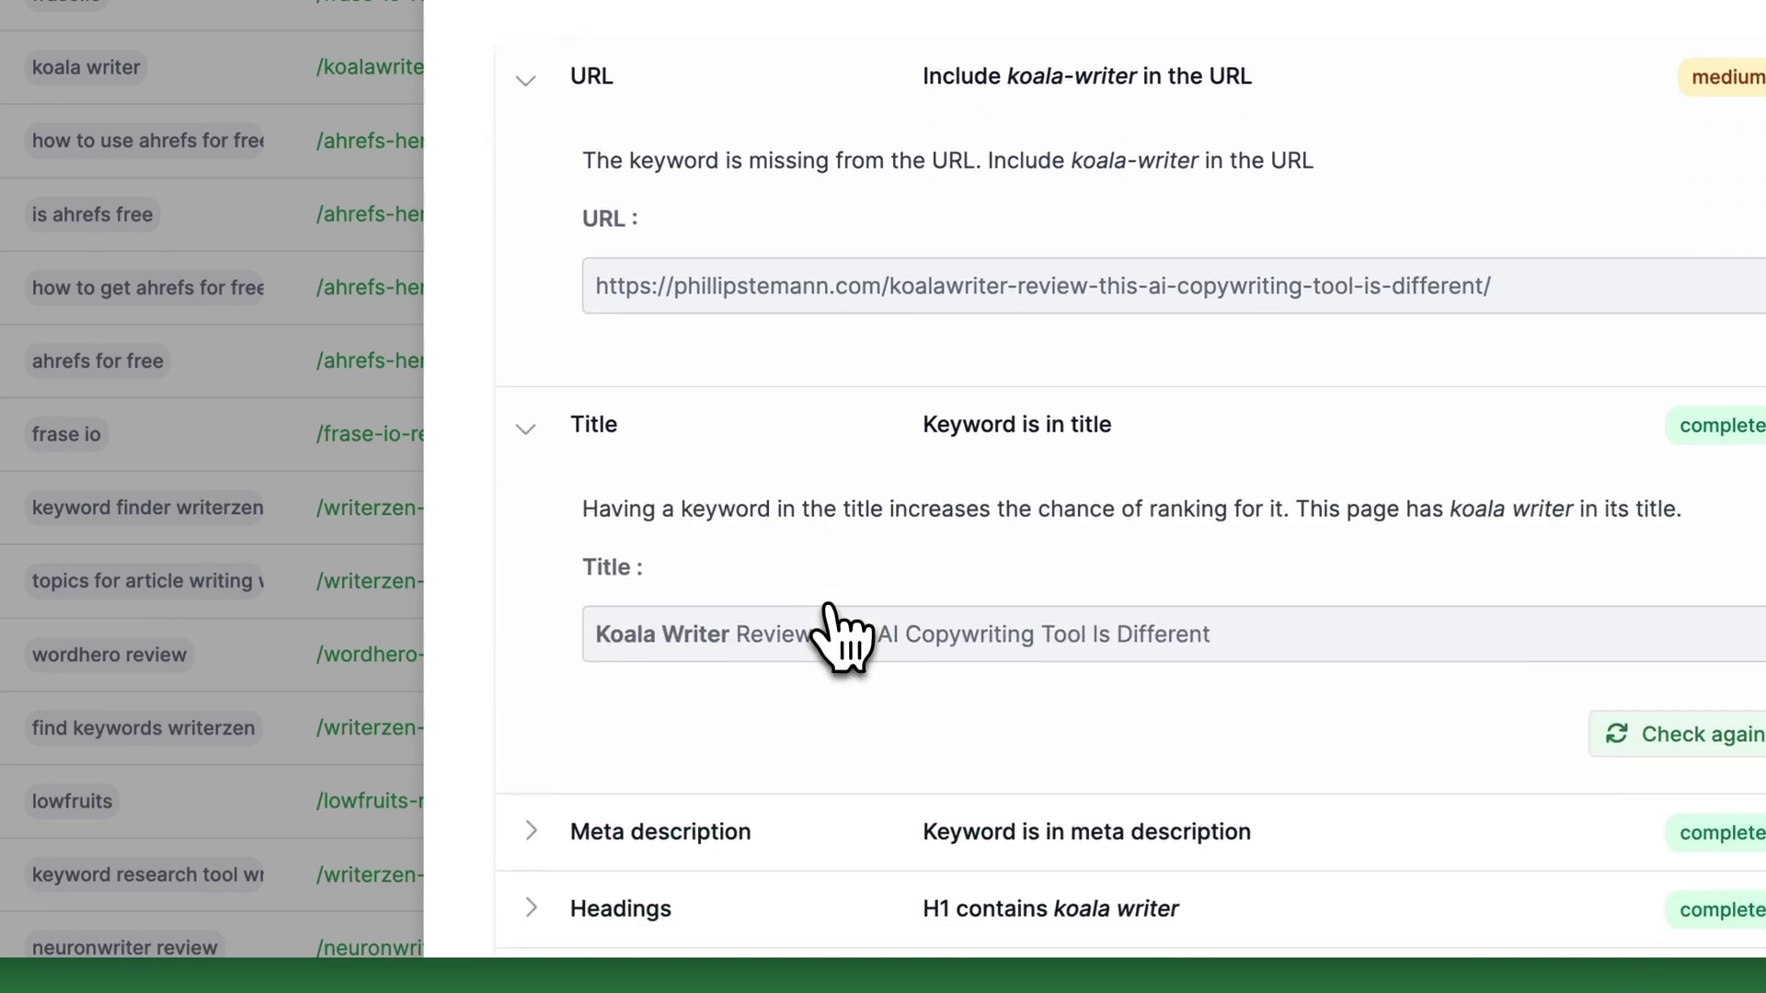
pyautogui.scroll(-1, 696, 598)
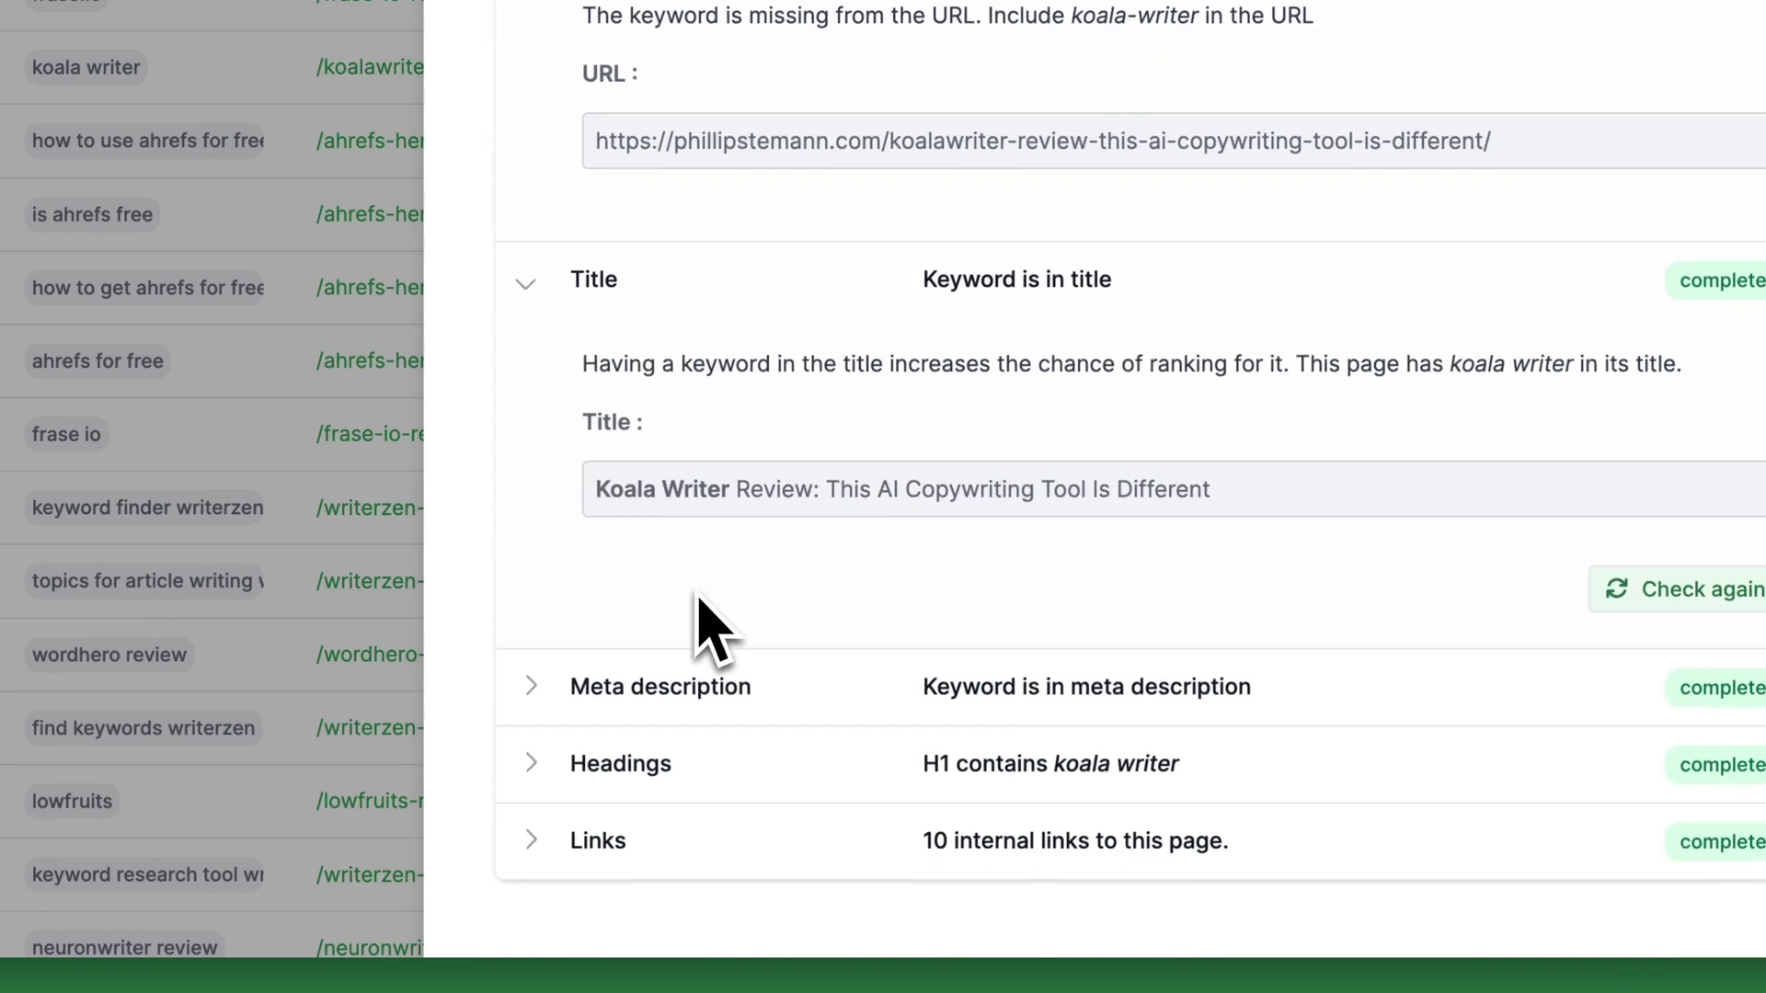
pyautogui.click(696, 661)
pyautogui.scroll(-6, 703, 699)
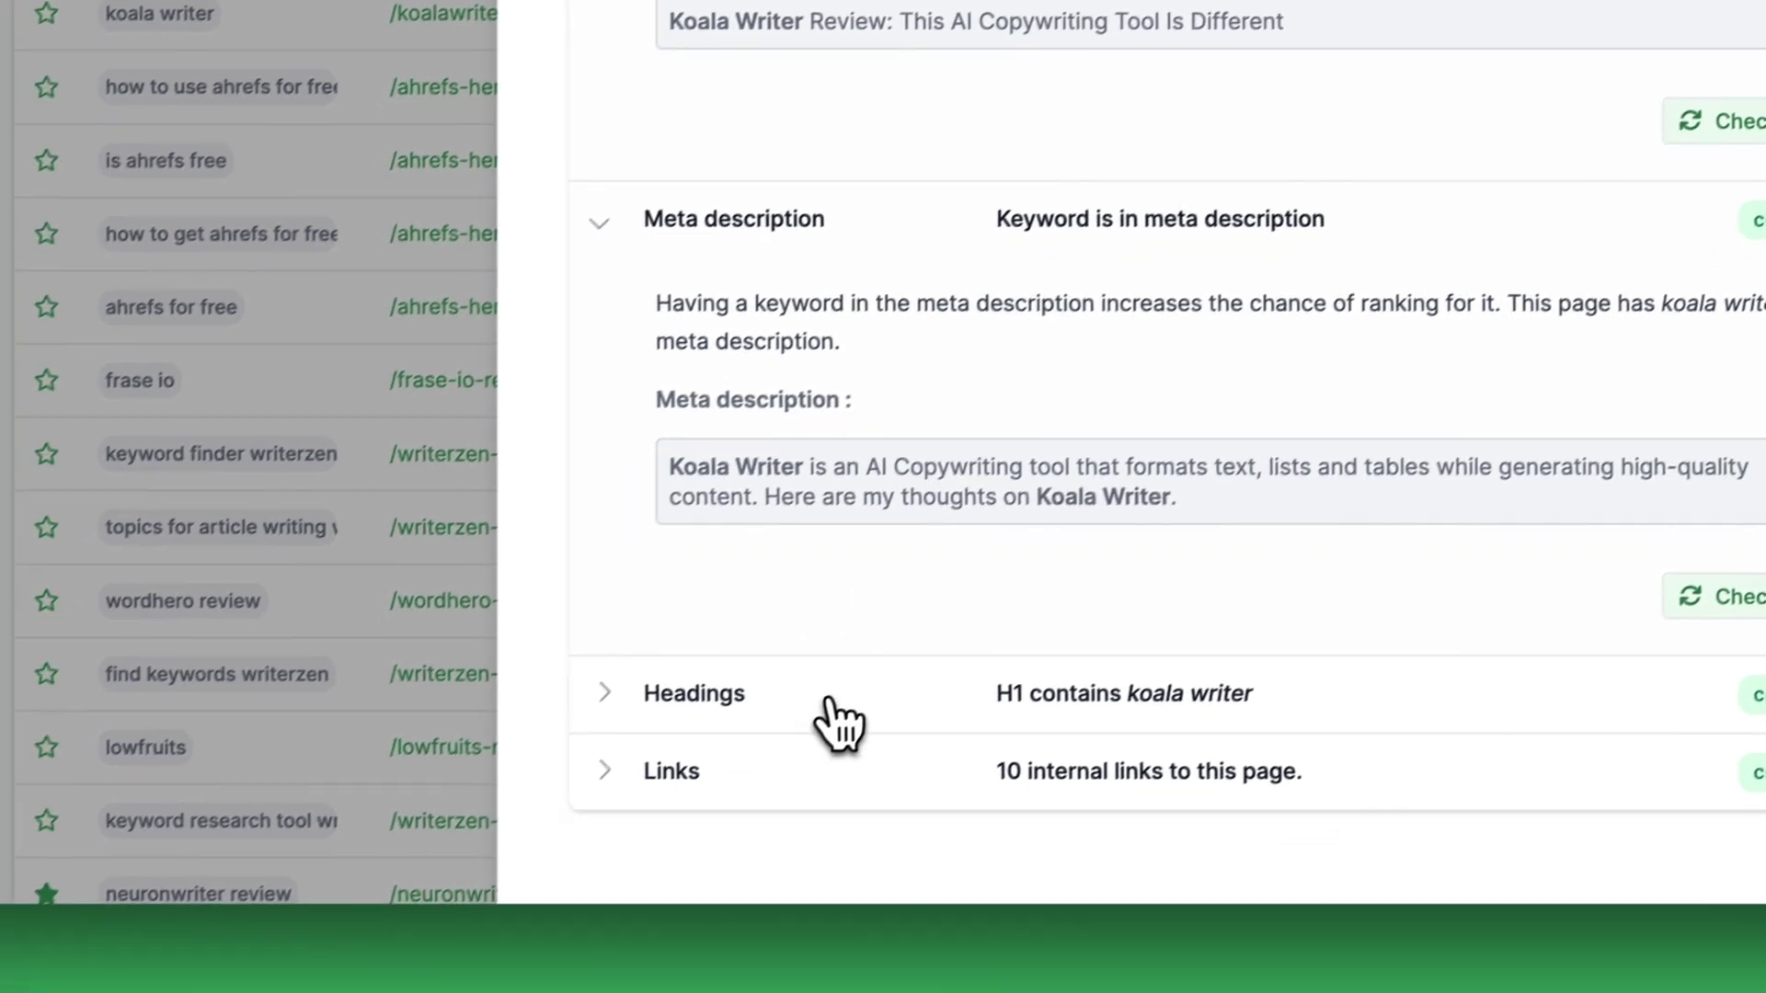
pyautogui.click(763, 749)
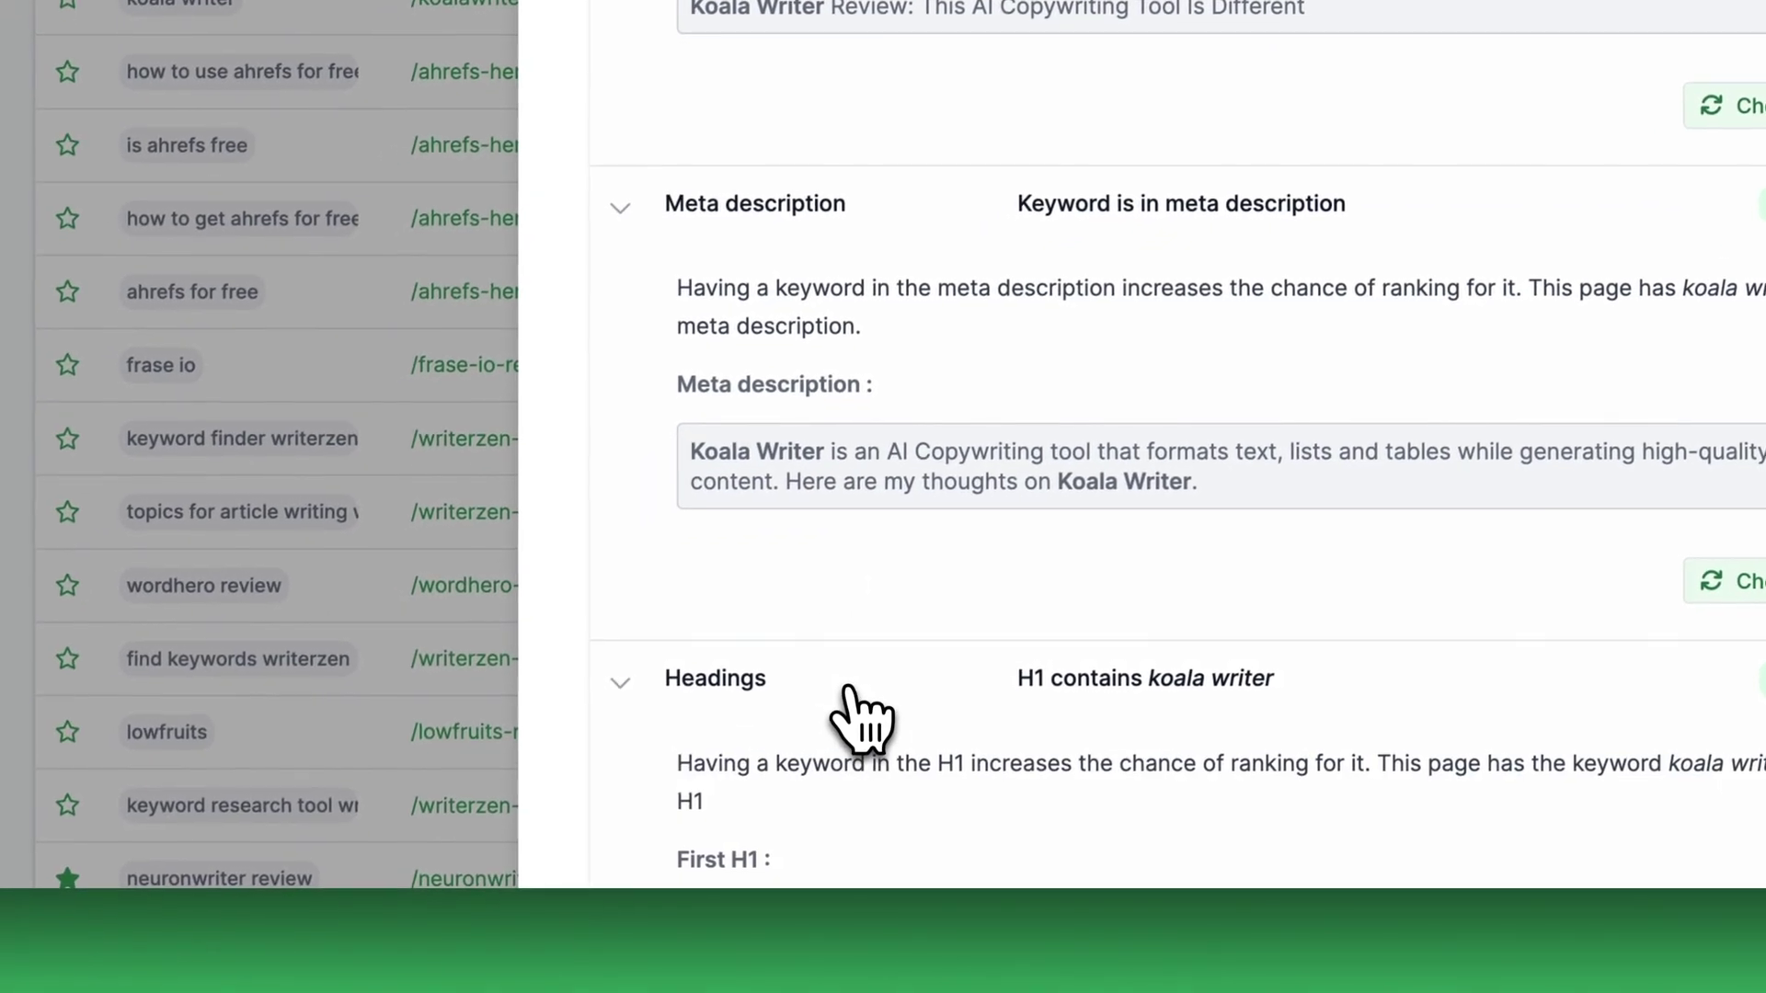
pyautogui.scroll(-5, 759, 758)
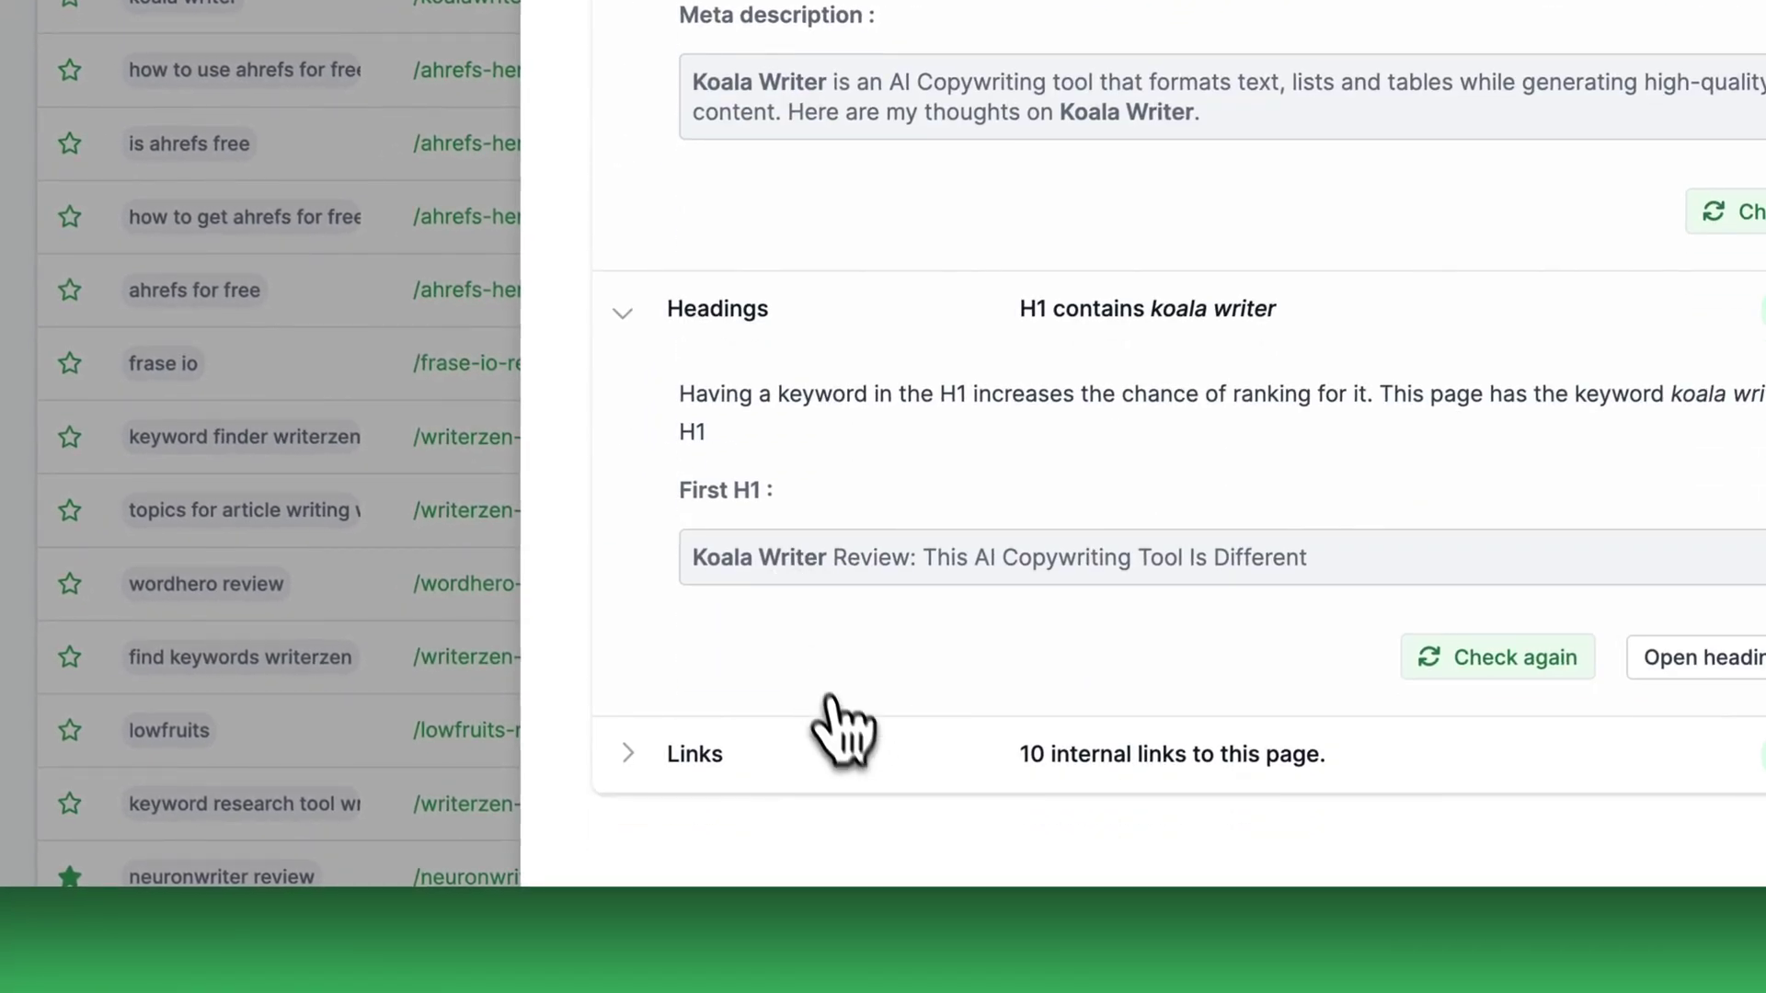
pyautogui.scroll(-3, 883, 717)
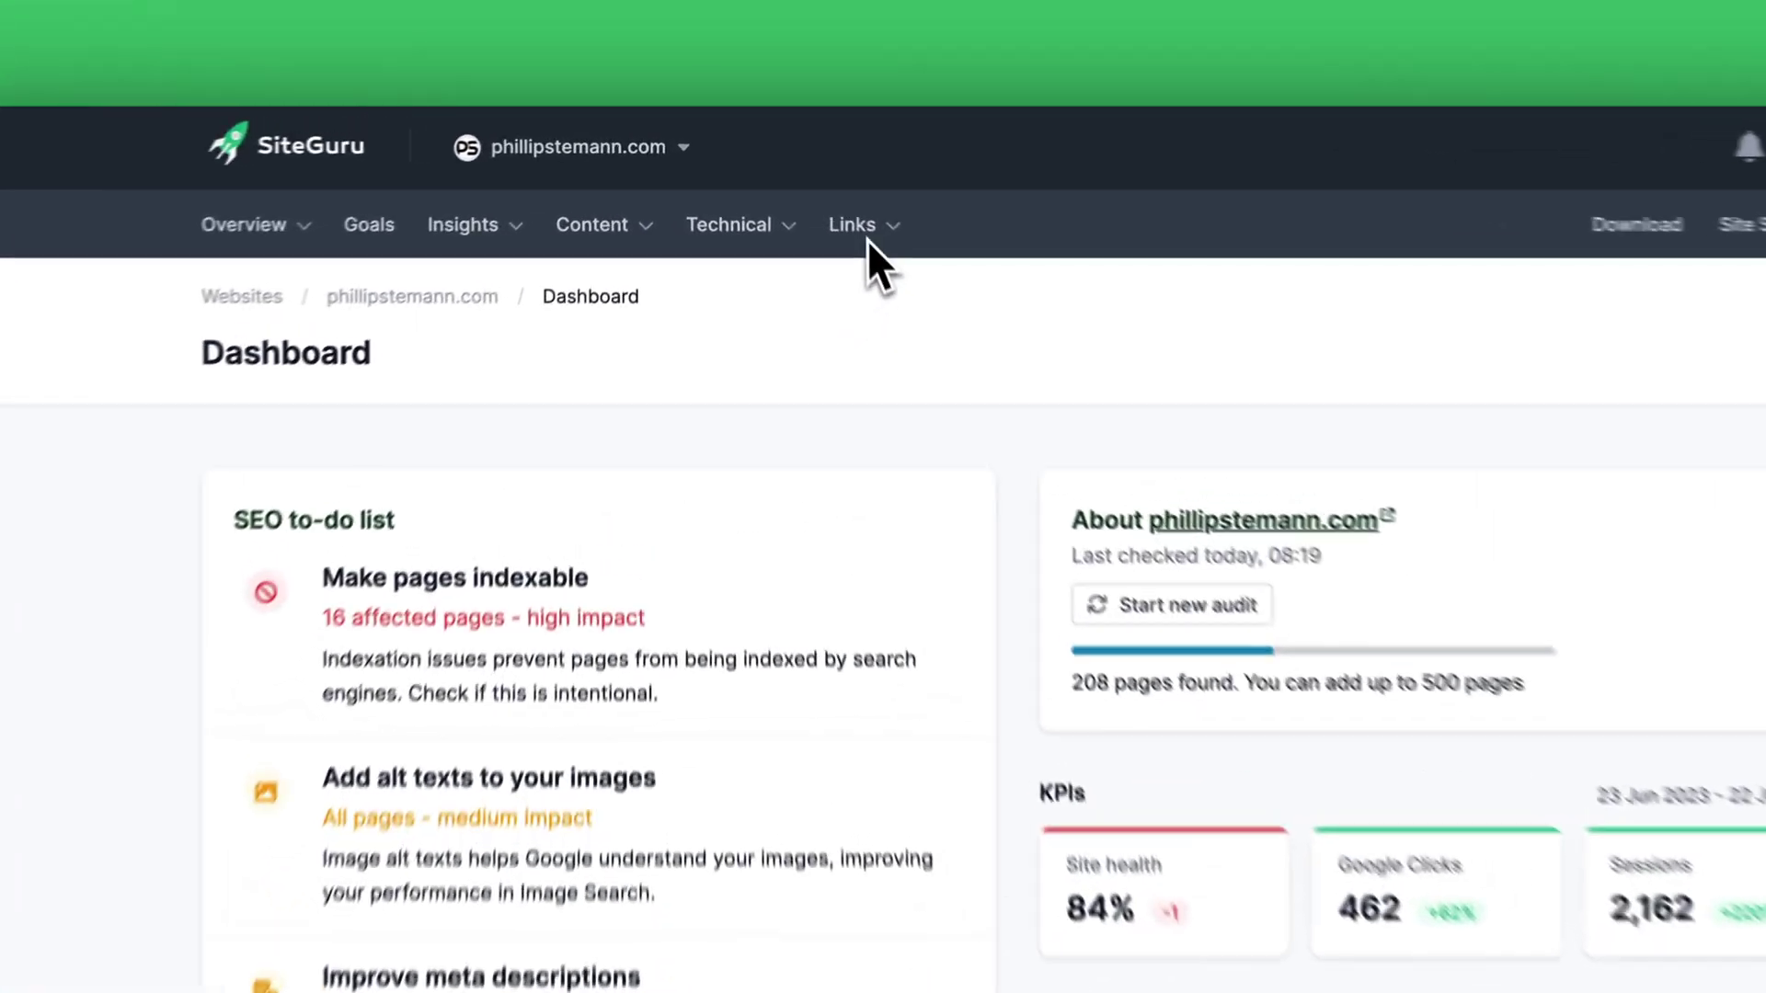
# Look through the Broken links report, then the Internal links report.
pyautogui.click(780, 173)
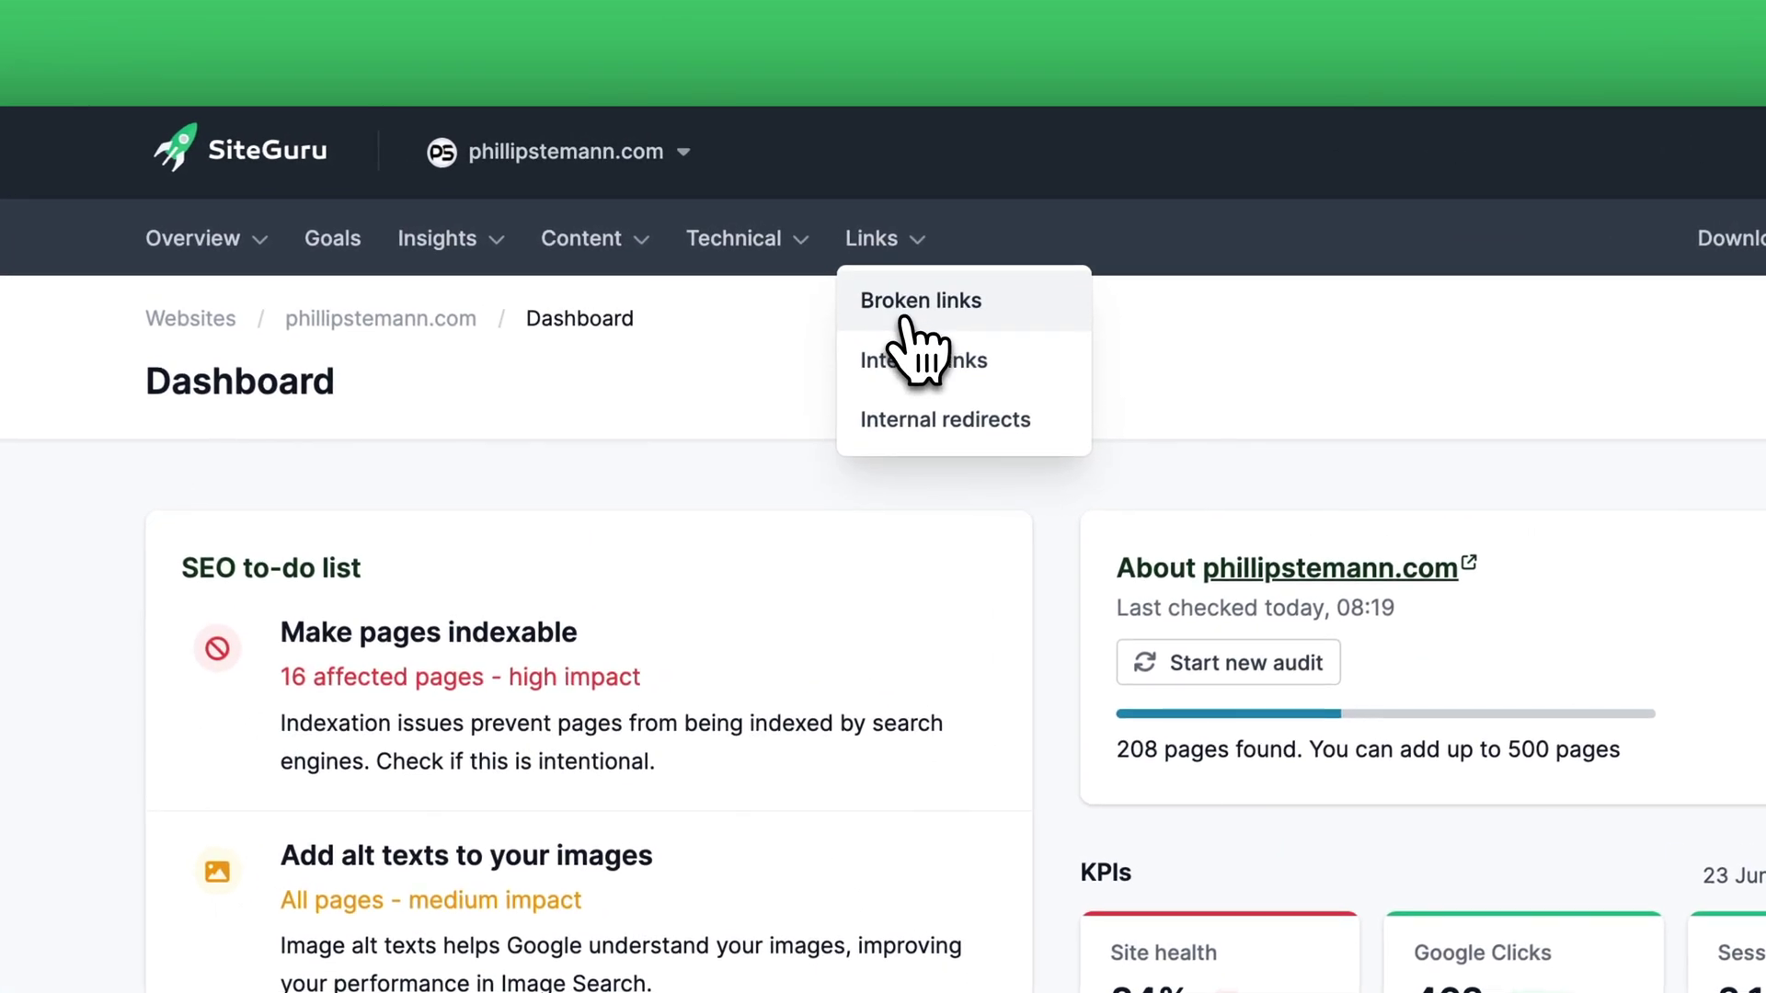
pyautogui.click(900, 307)
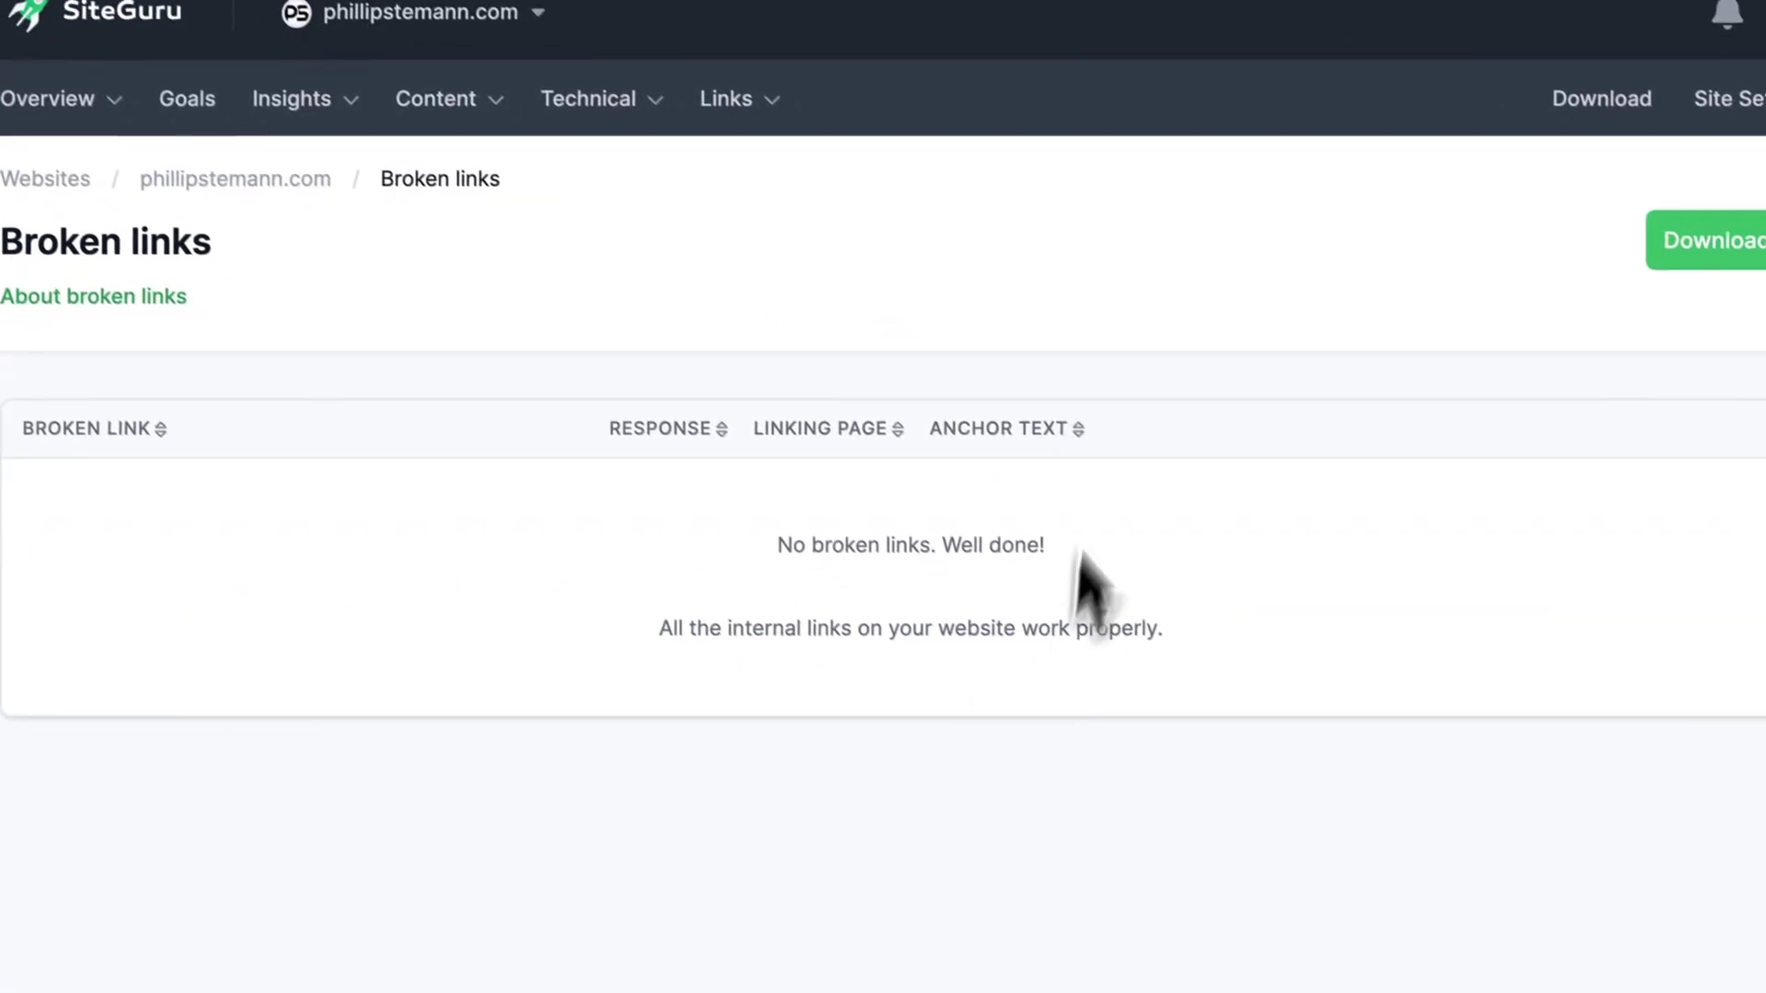
pyautogui.click(723, 99)
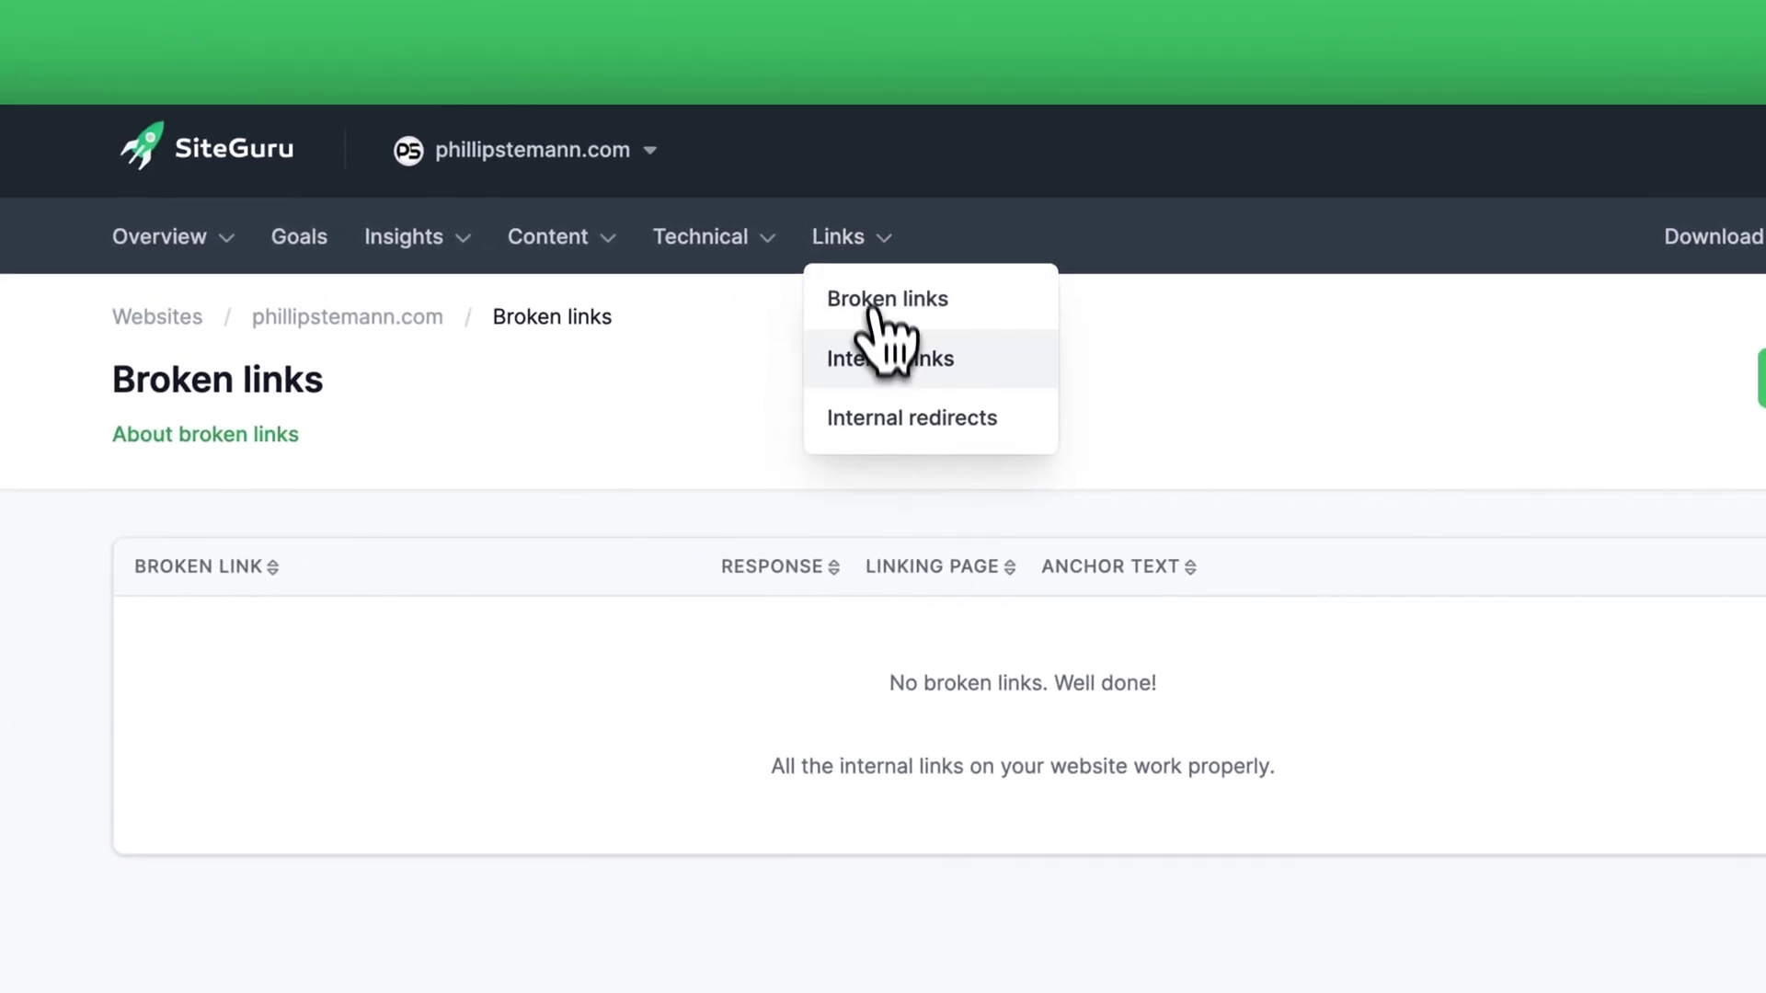
pyautogui.click(885, 368)
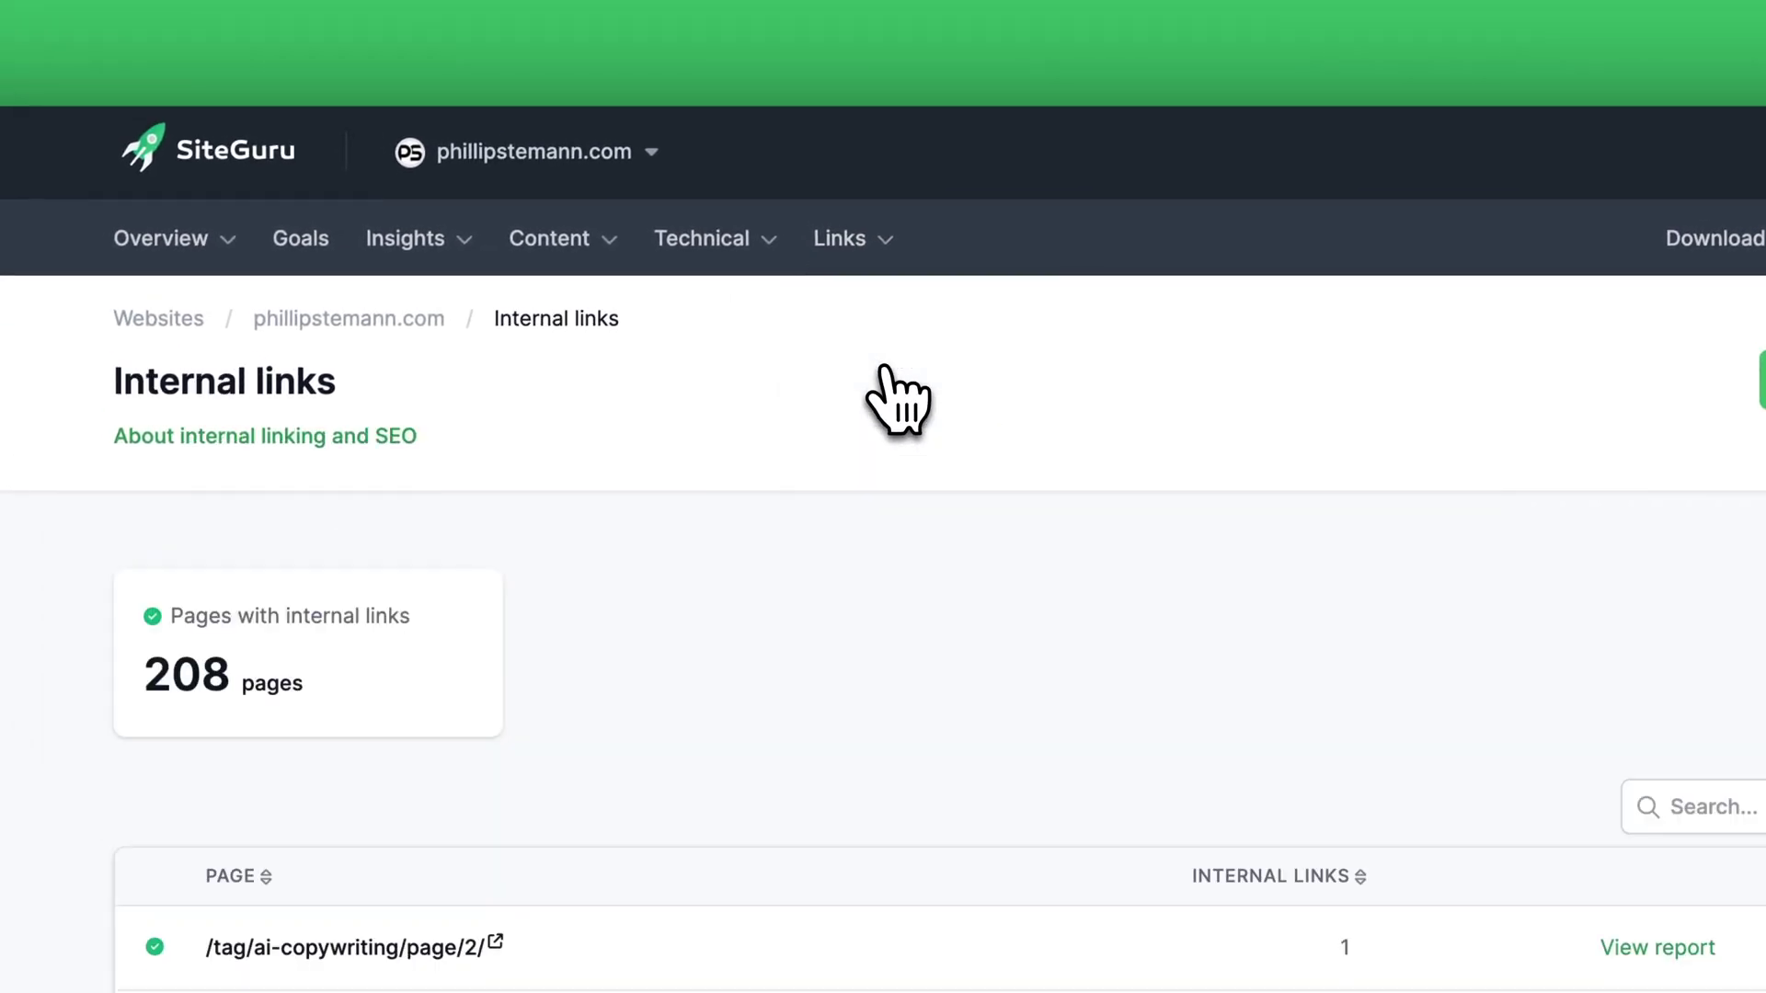
# Show the inbound and outbound links of the kinsta review page.
pyautogui.scroll(-5, 836, 599)
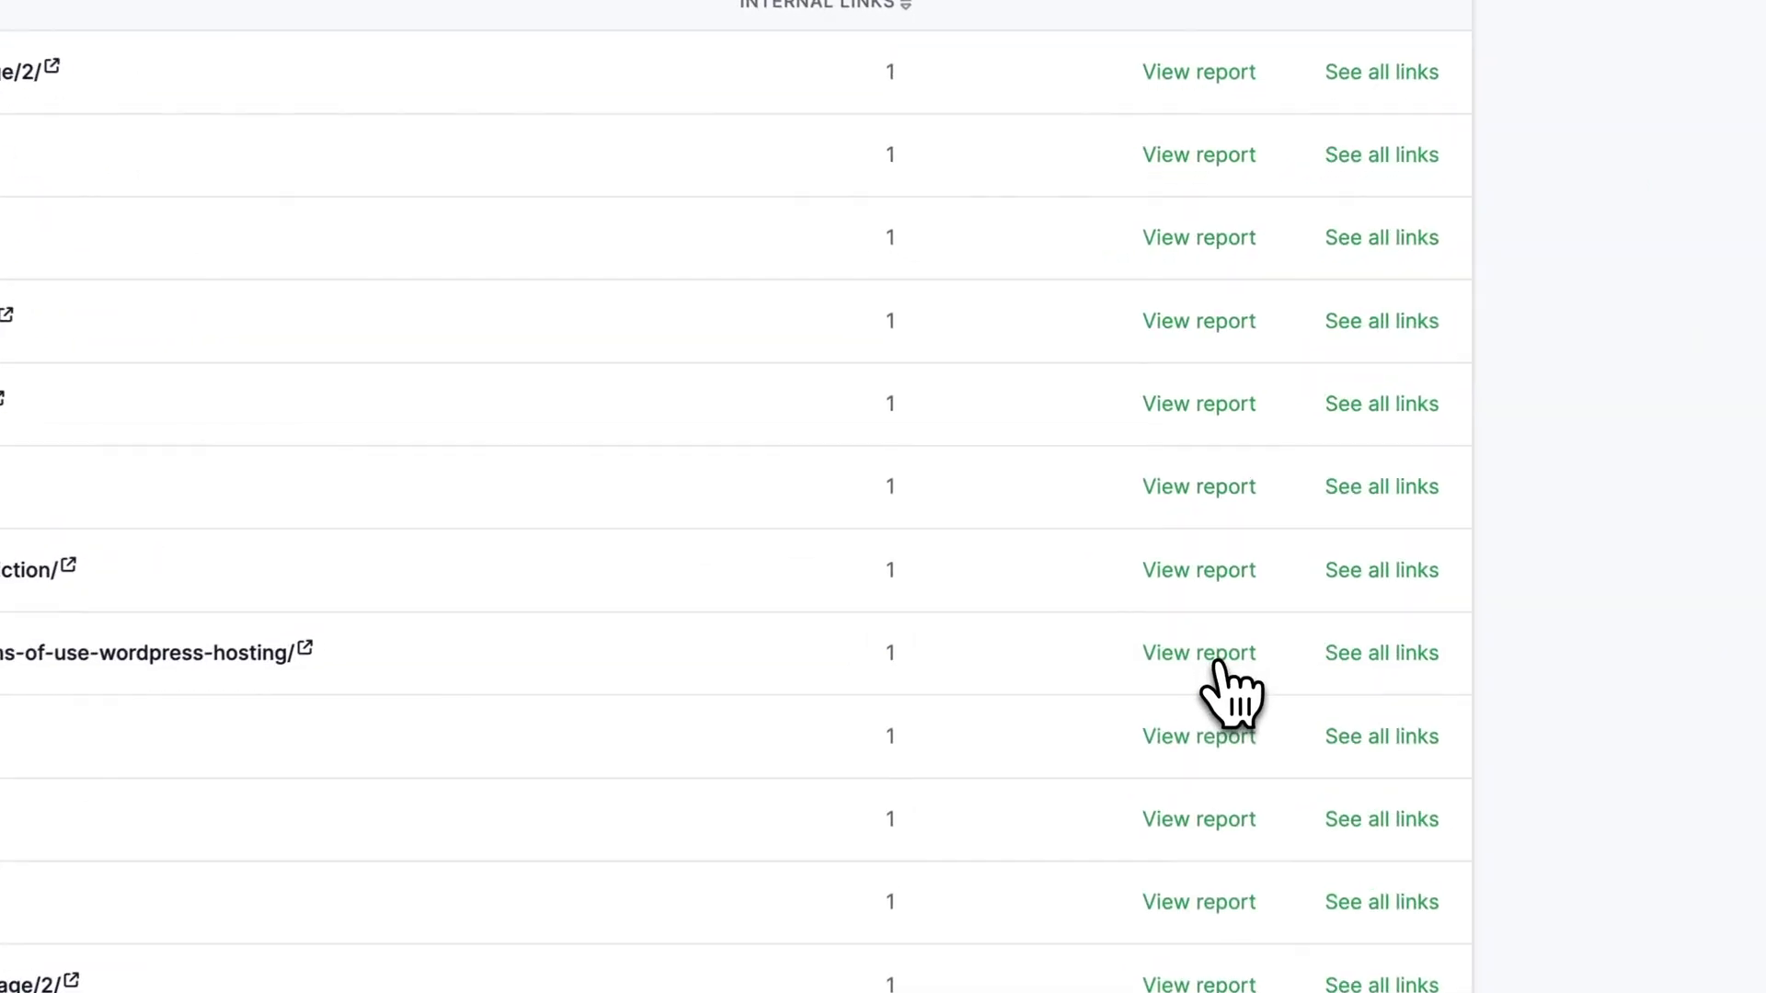
pyautogui.click(1219, 661)
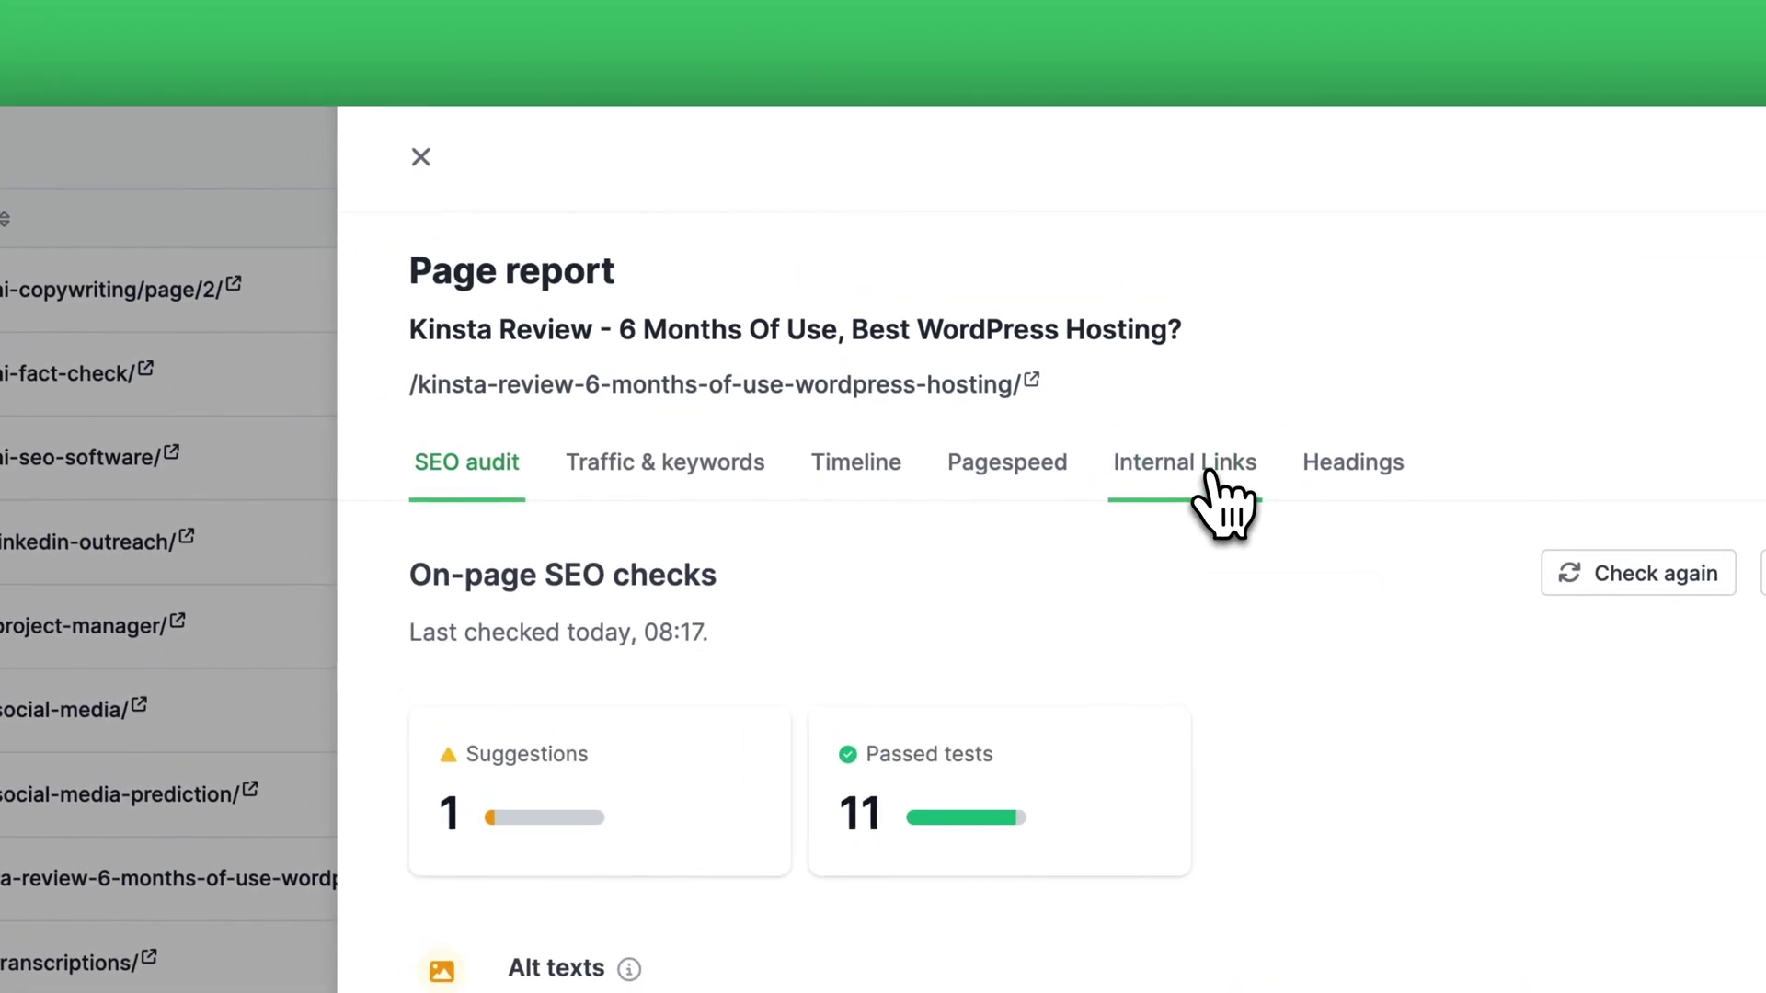
pyautogui.click(1208, 473)
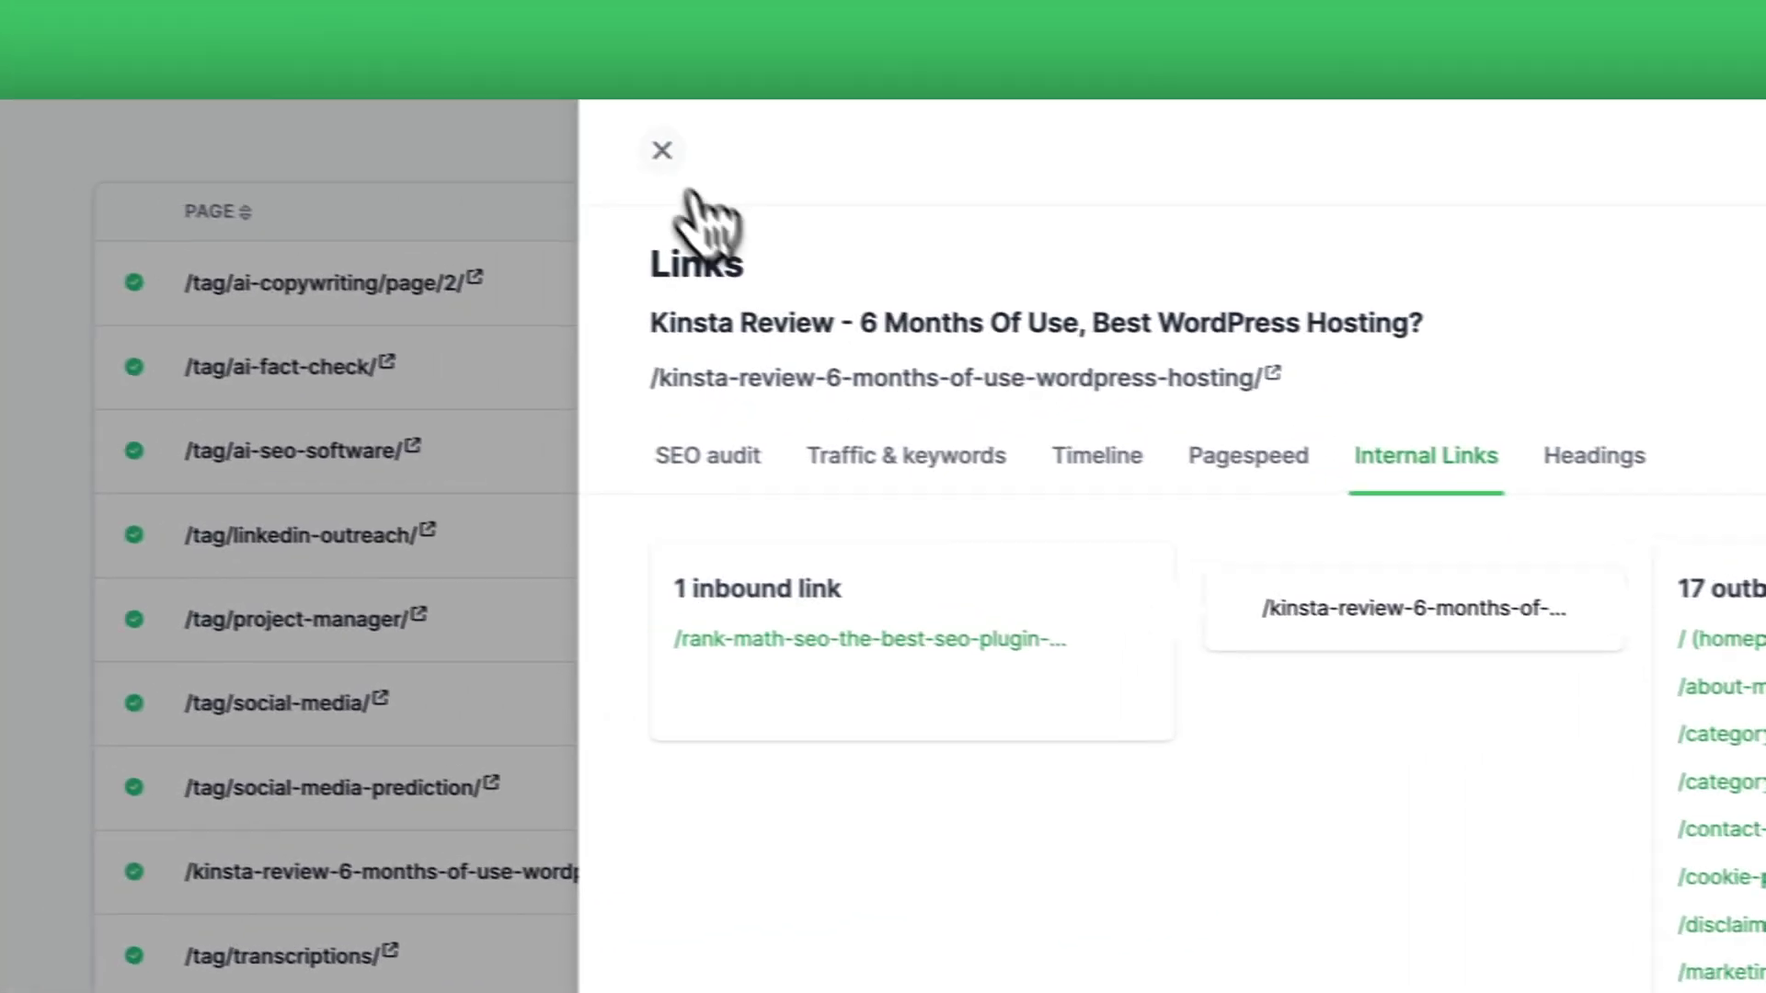
# Close the page report and open the Internal redirects report.
pyautogui.click(458, 2)
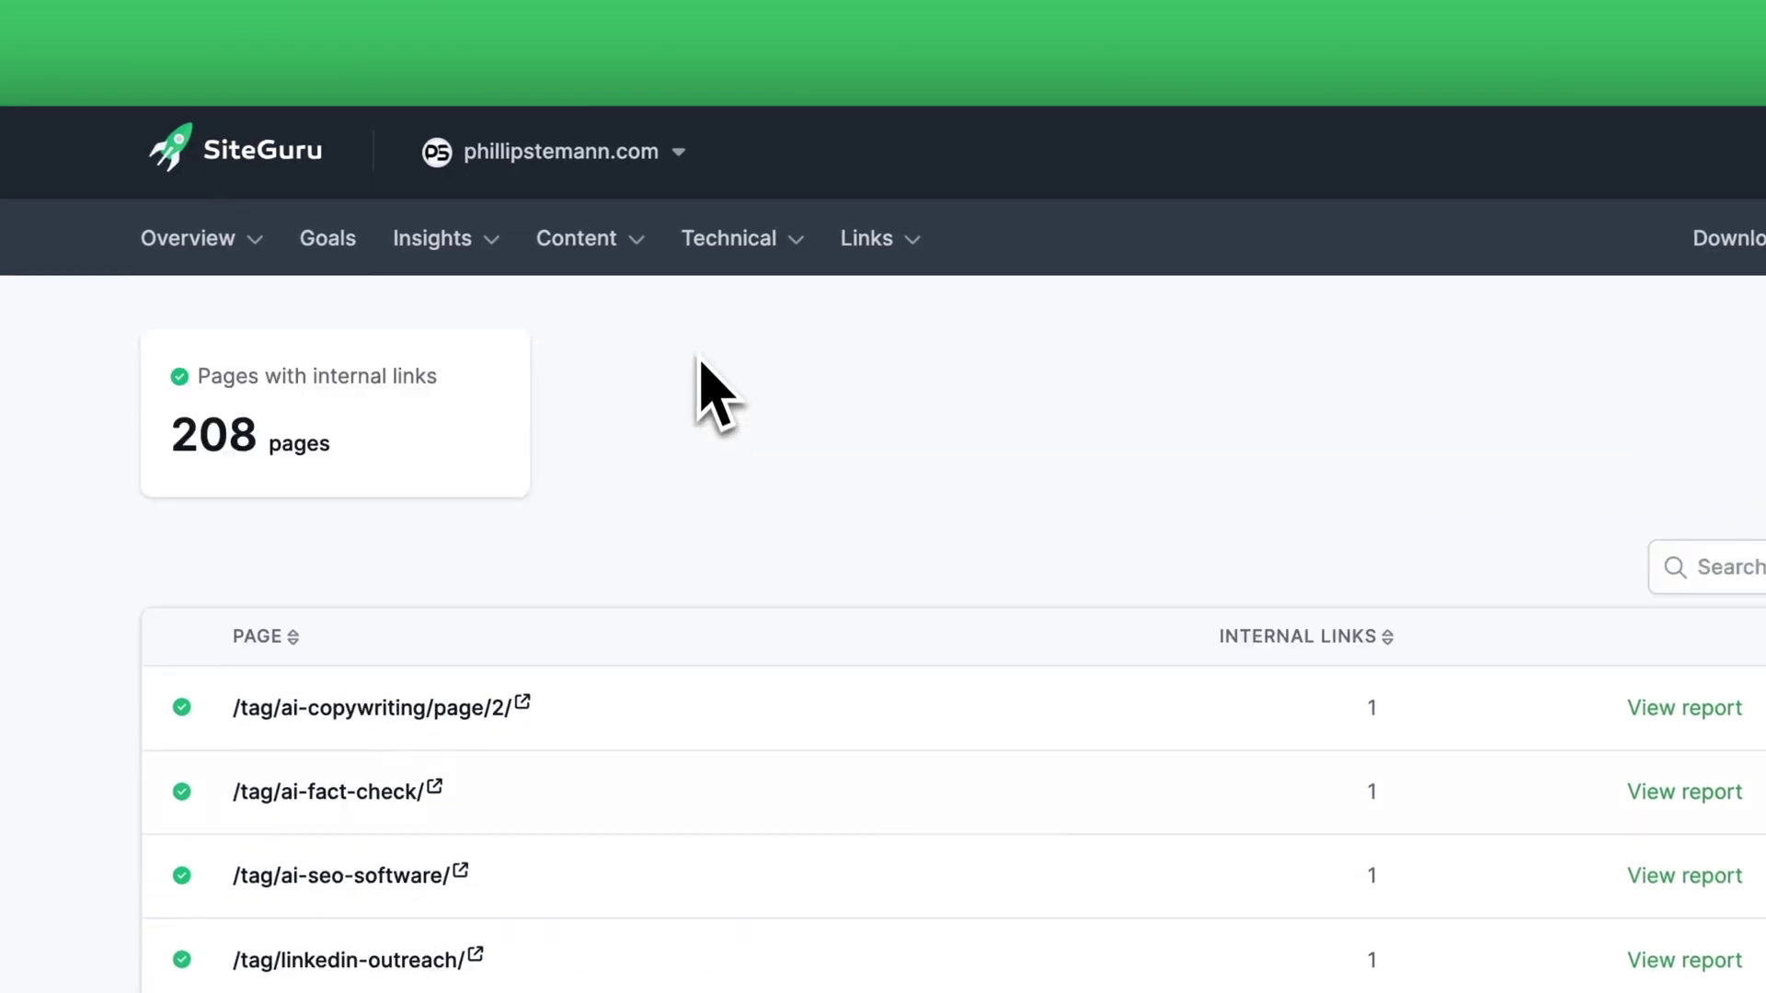
pyautogui.click(867, 241)
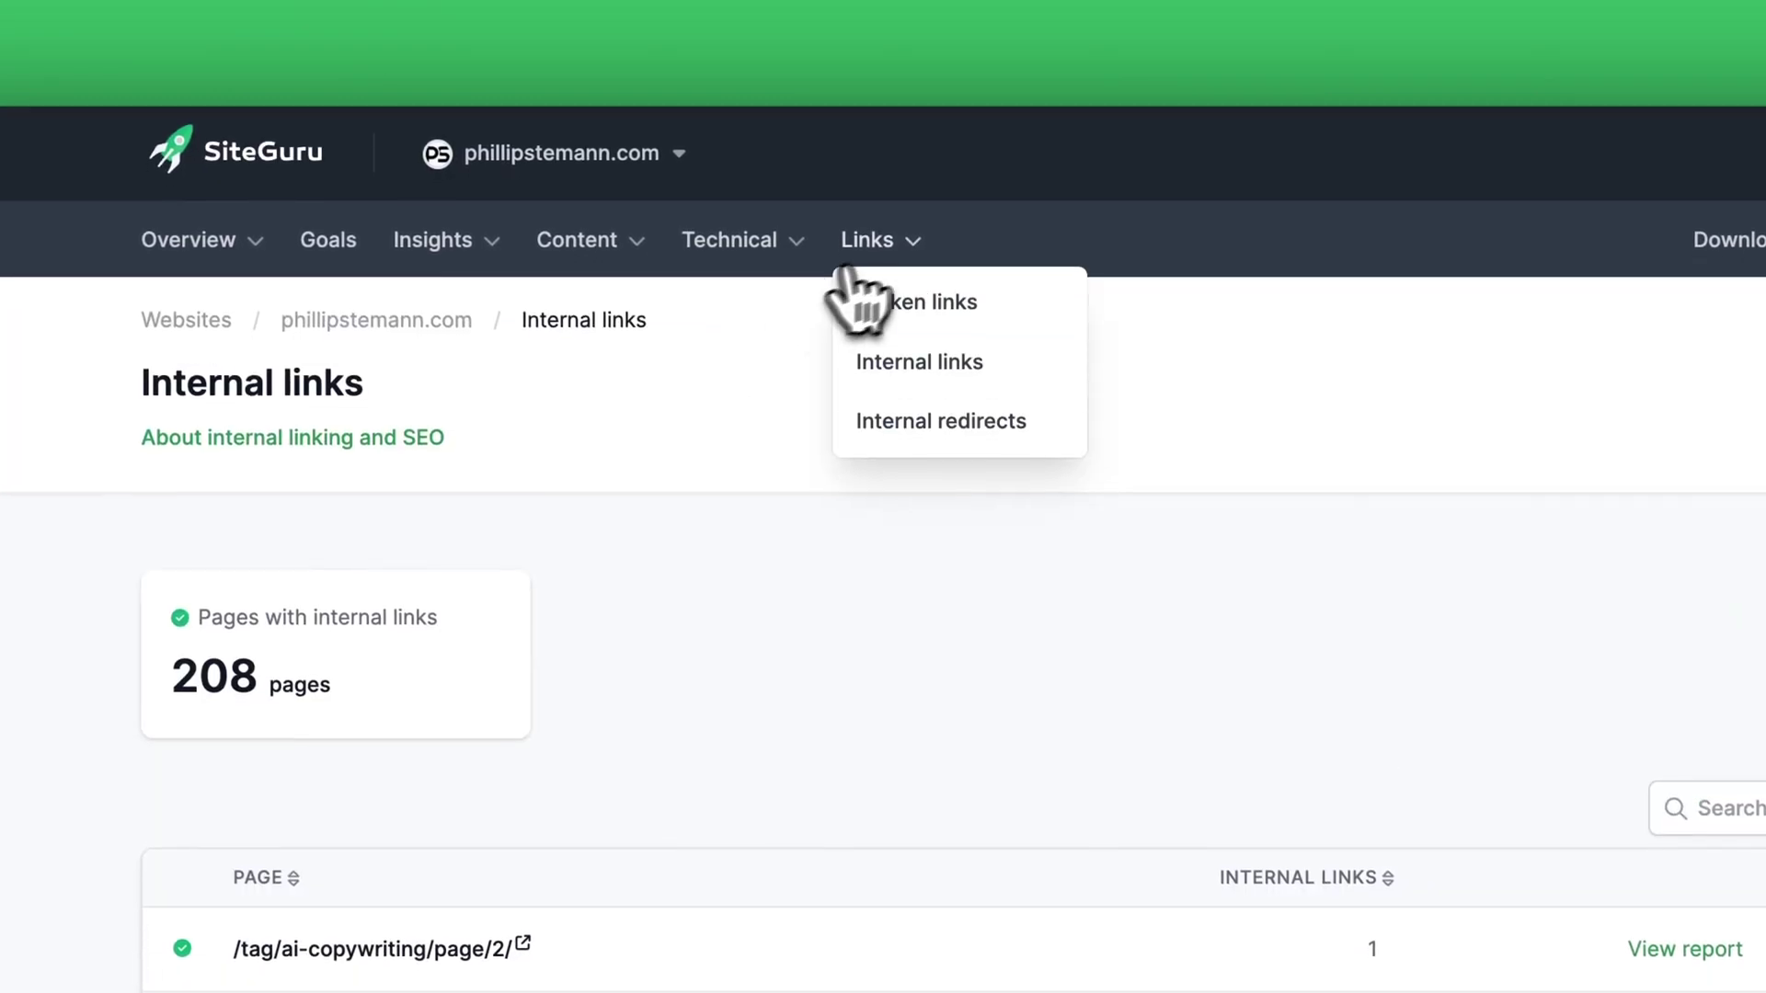
pyautogui.click(938, 425)
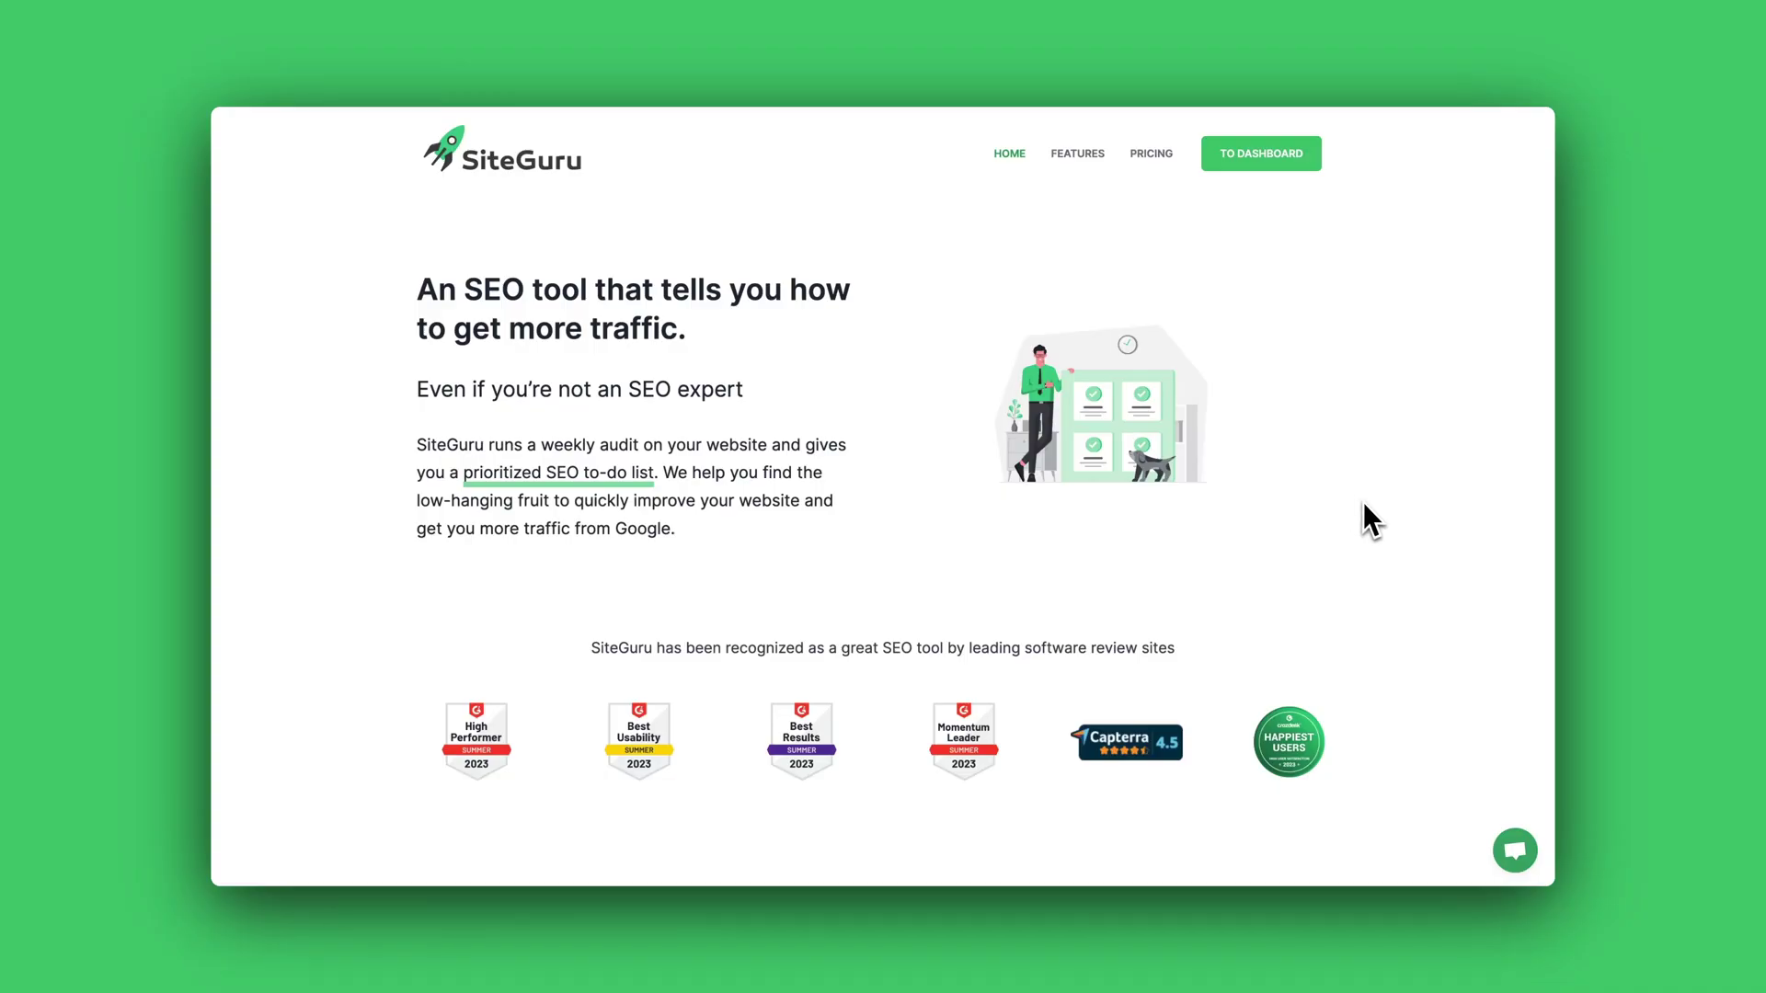
# Scroll down through the SiteGuru homepage content.
pyautogui.scroll(-4, 1364, 515)
pyautogui.scroll(-6, 1364, 505)
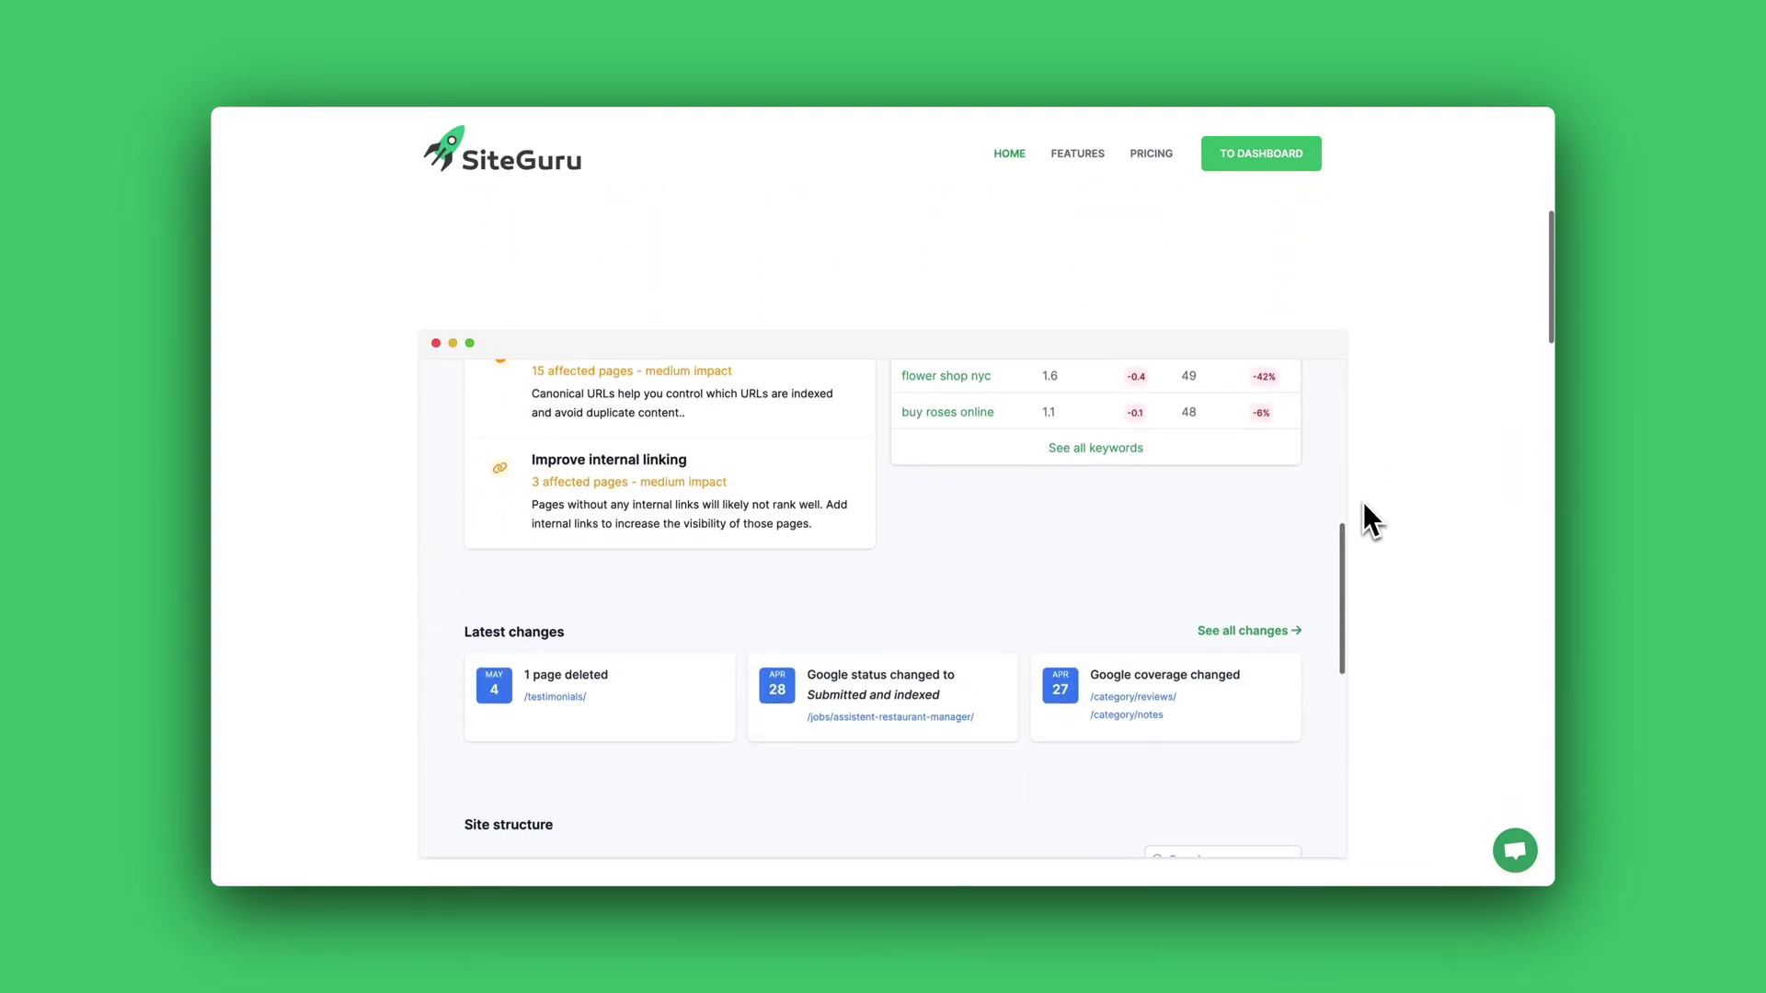
pyautogui.scroll(-4, 1364, 504)
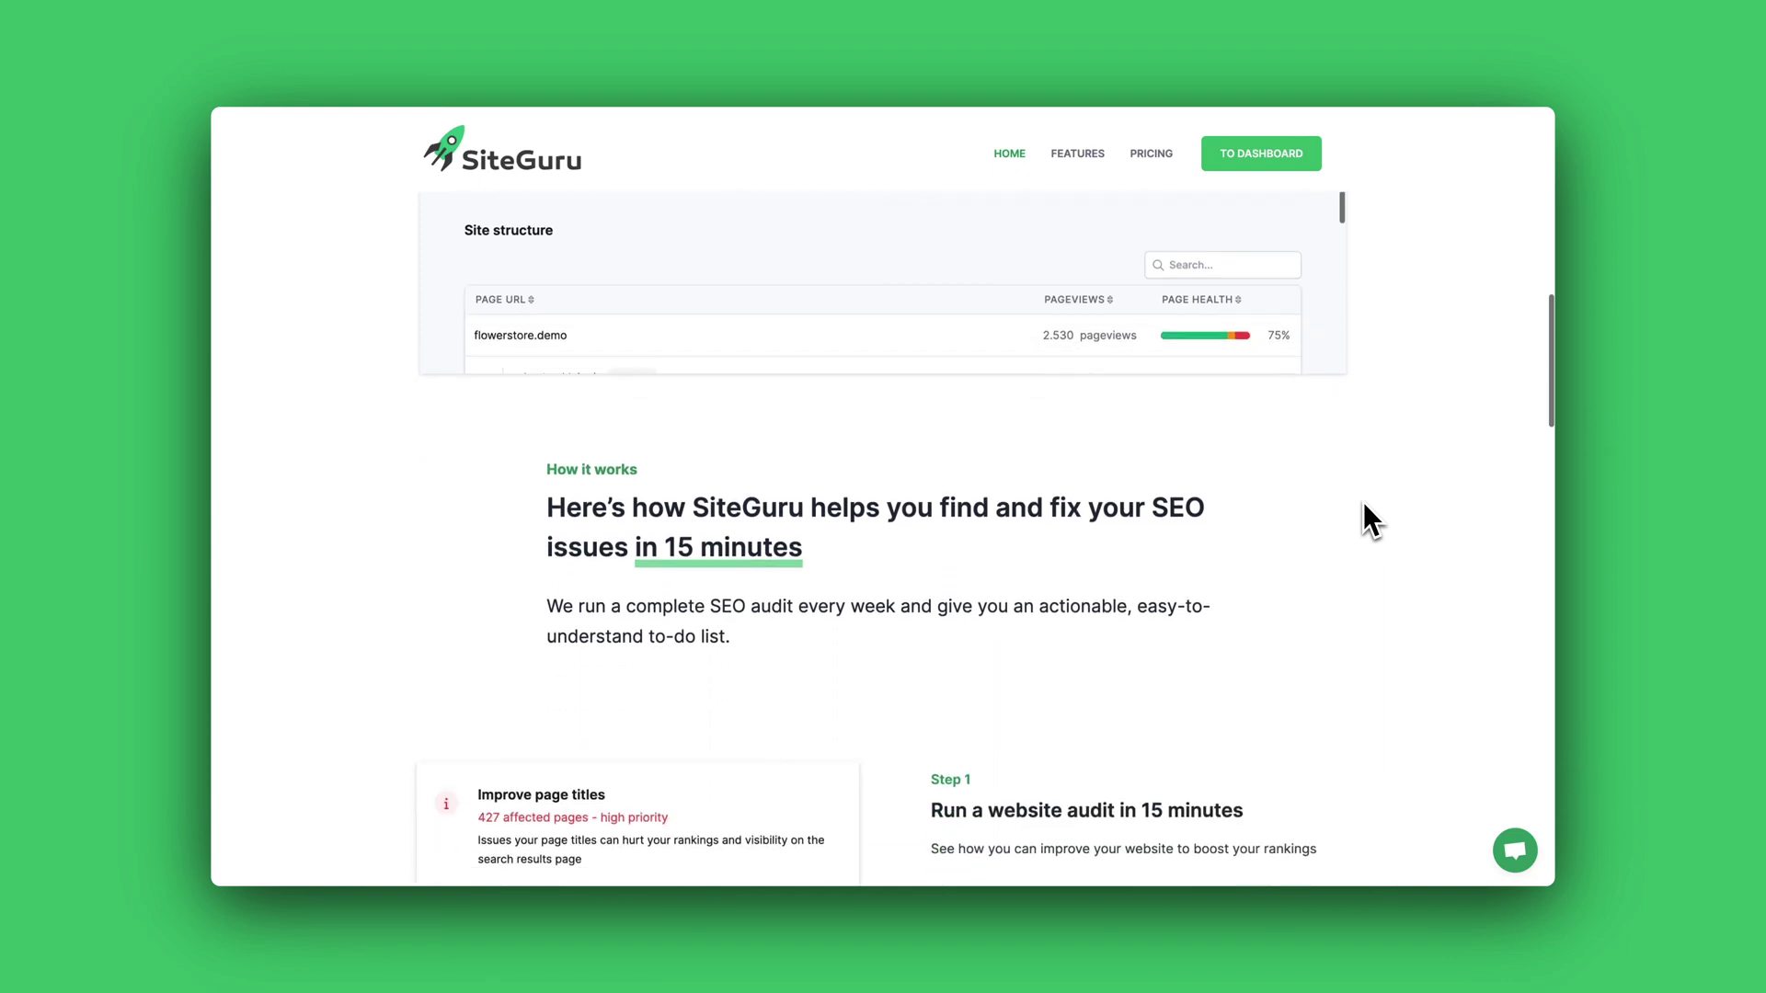
pyautogui.scroll(-6, 1364, 505)
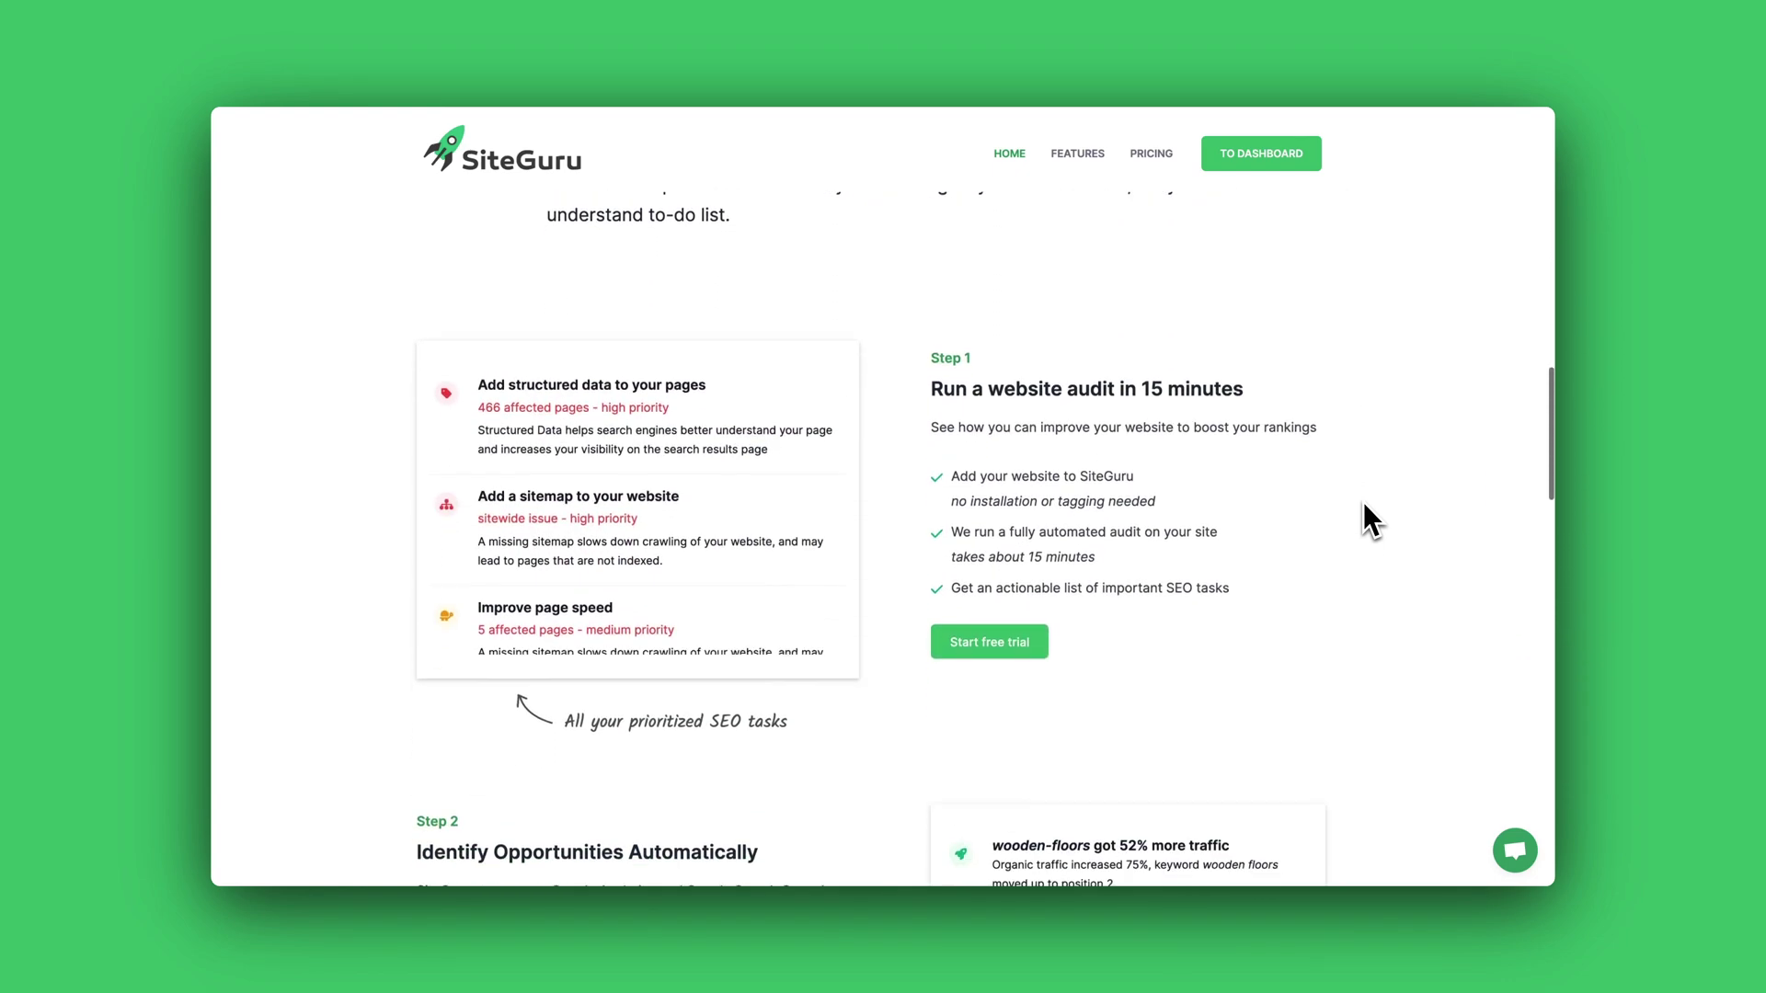
pyautogui.scroll(-5, 1368, 511)
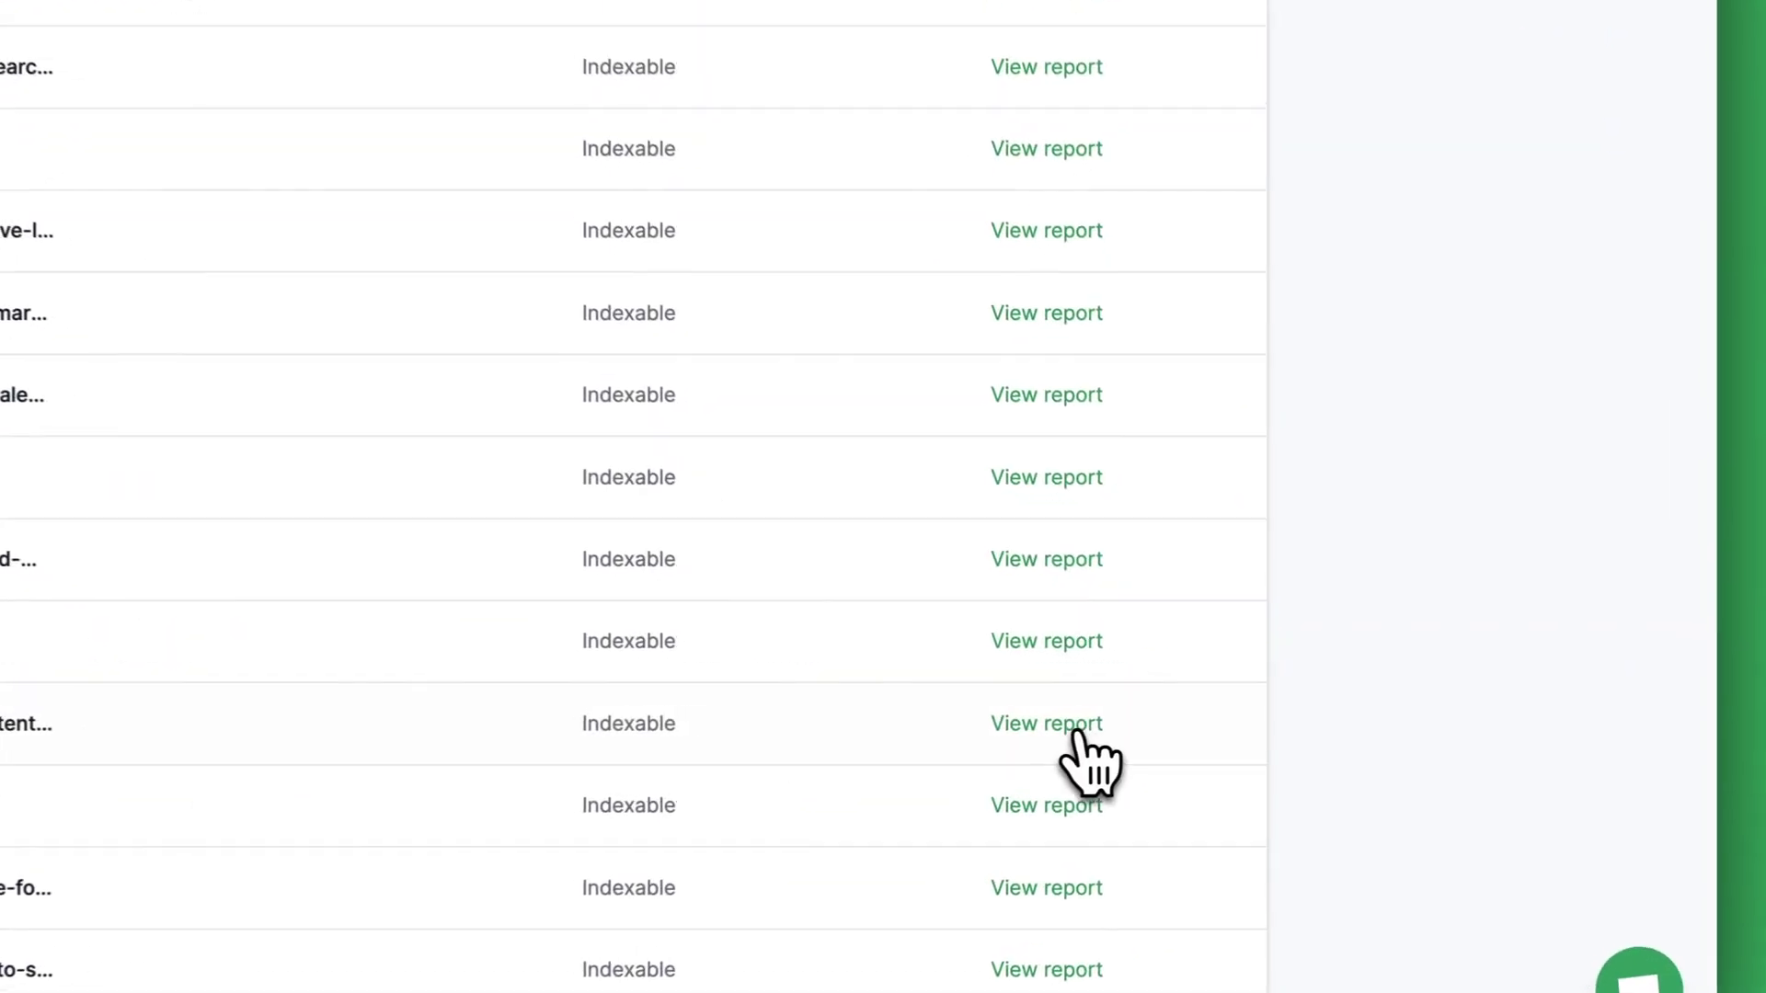
# Open the NeuronWriter review page report and view its timeline of meta description and title changes.
pyautogui.click(1074, 728)
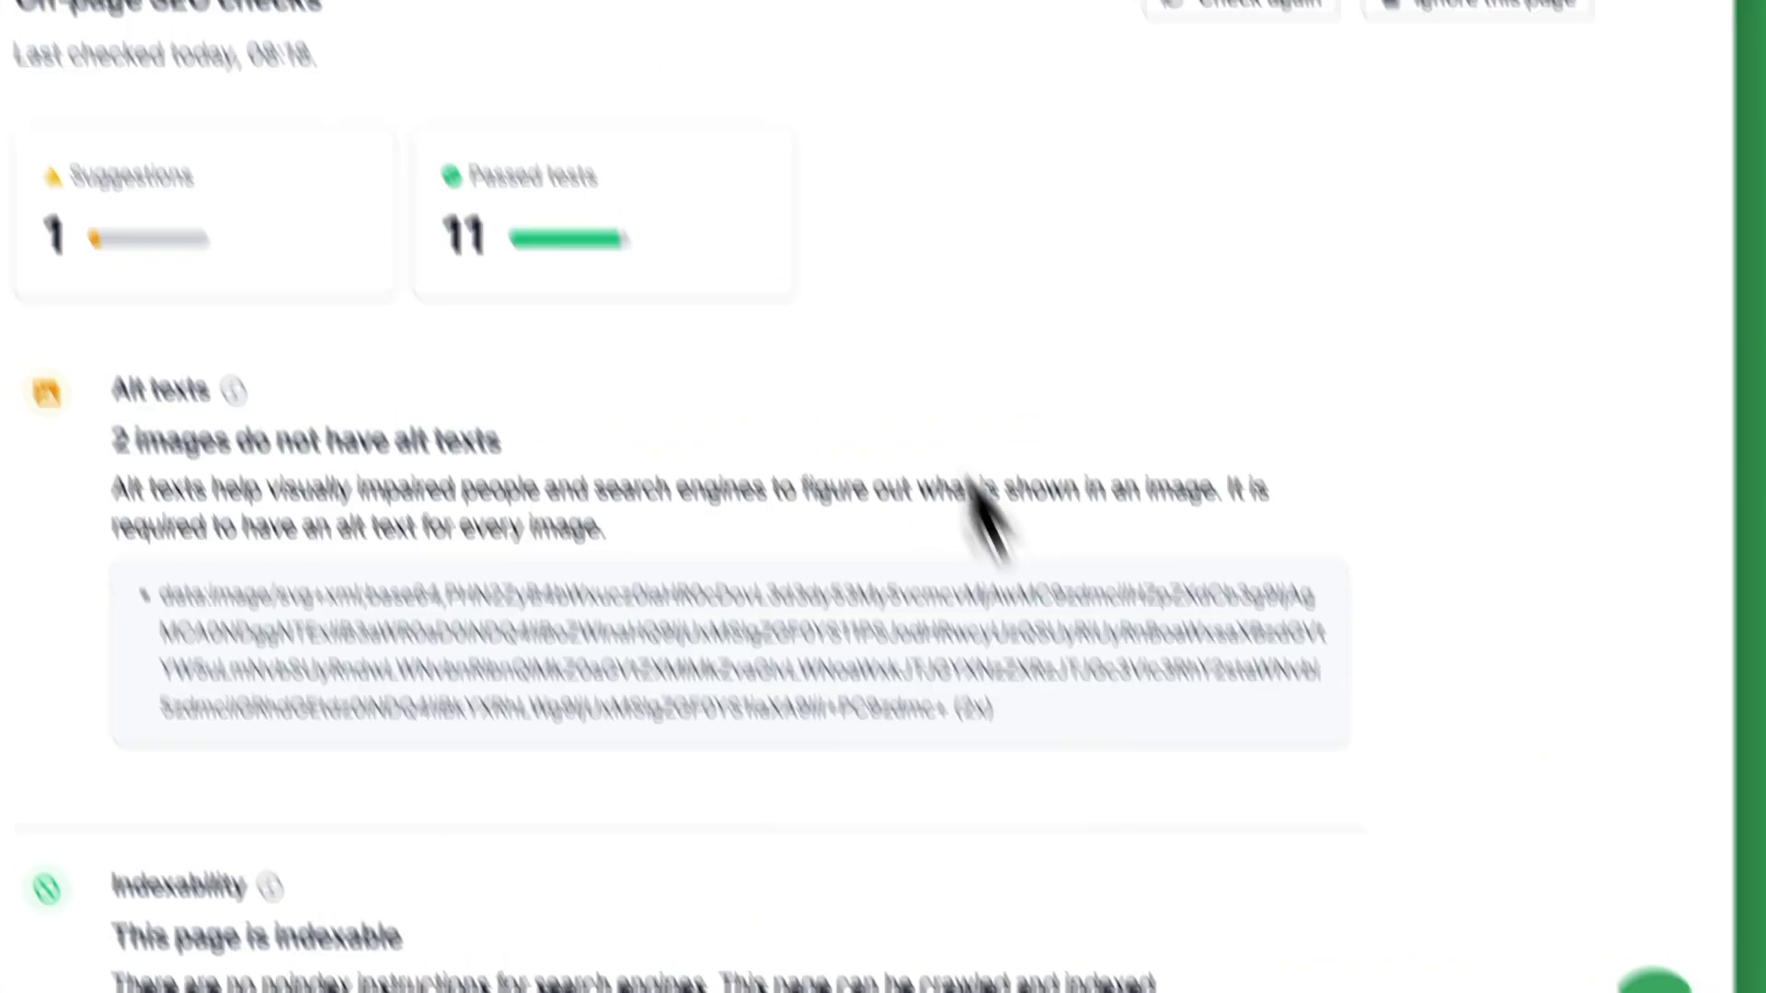
pyautogui.click(790, 304)
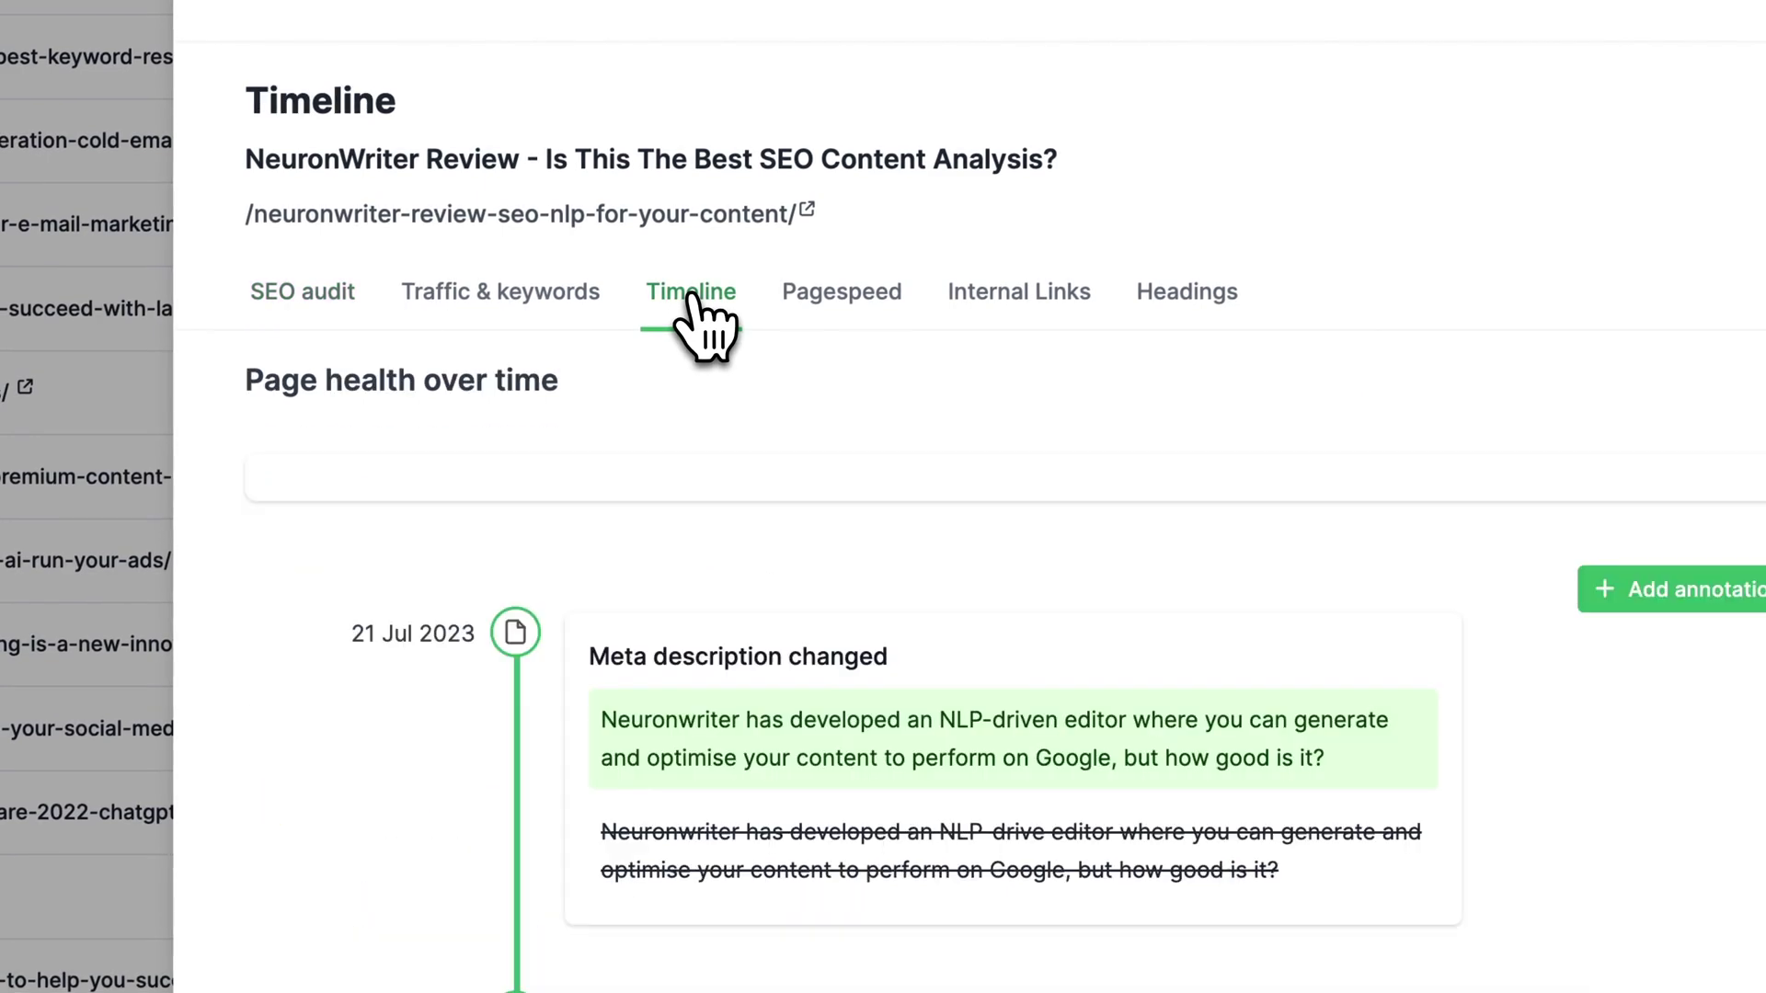
pyautogui.scroll(-5, 1127, 625)
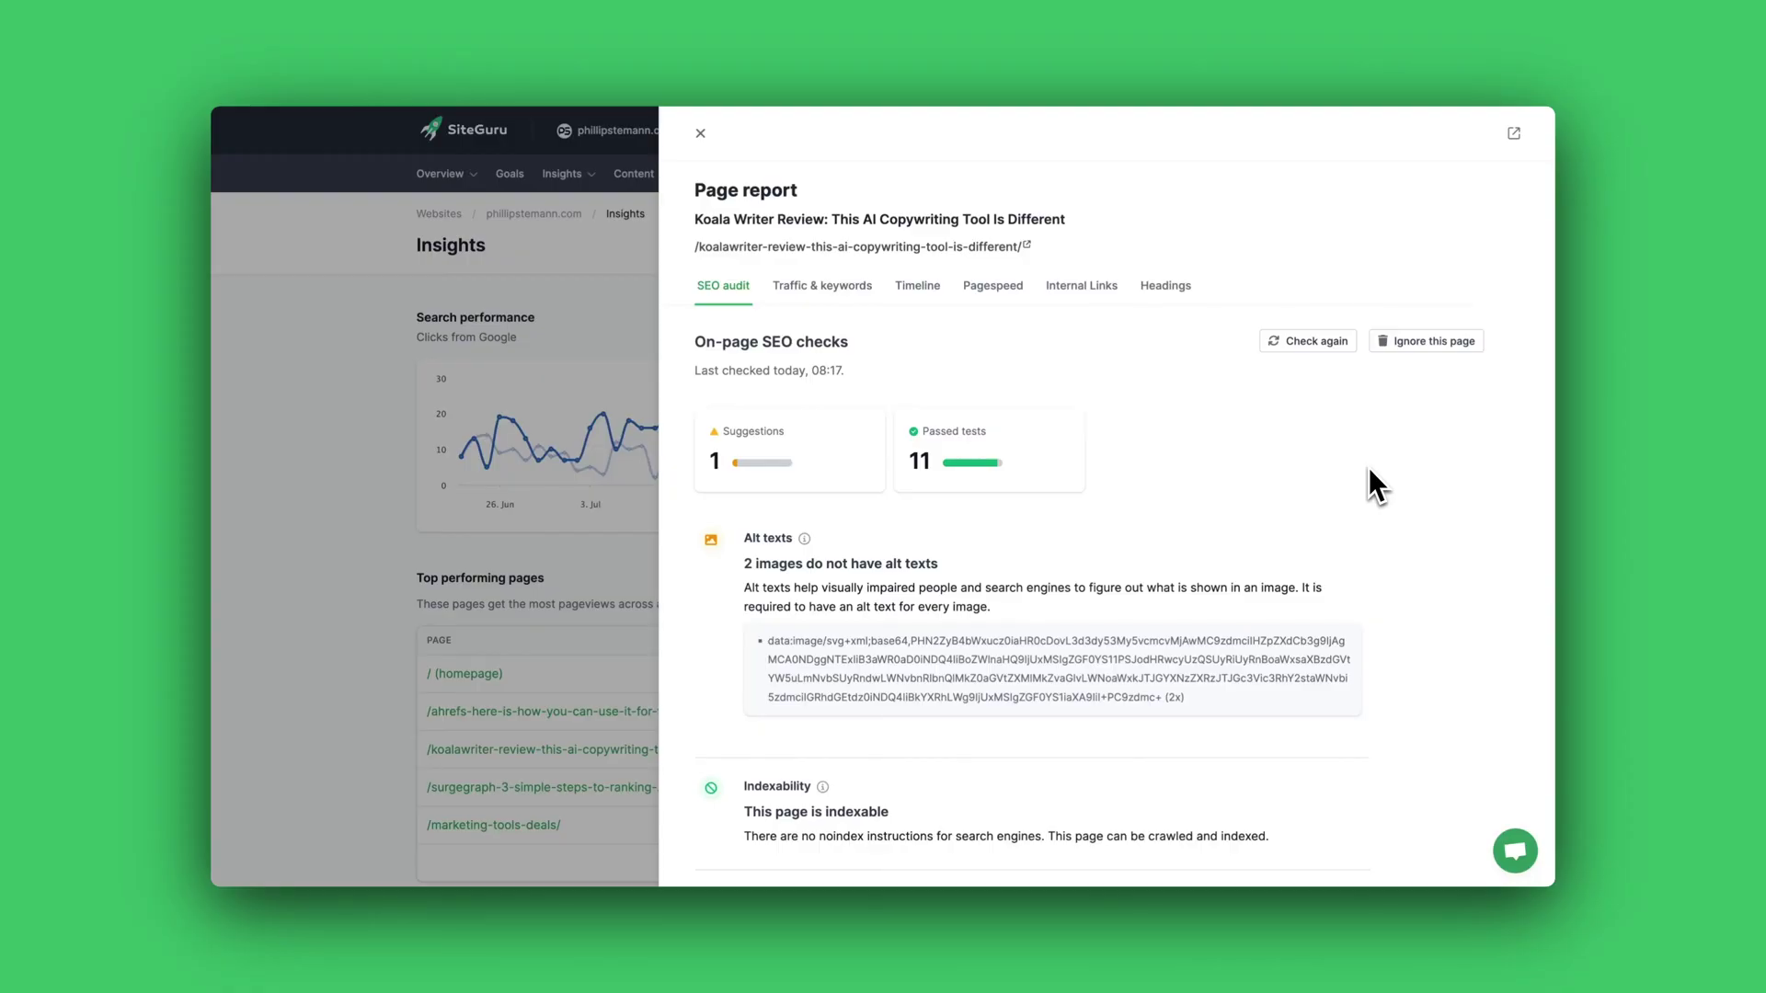
# Review the Koala Writer page's traffic & keywords and timeline, then check its Pagespeed results.
pyautogui.scroll(-6, 1436, 533)
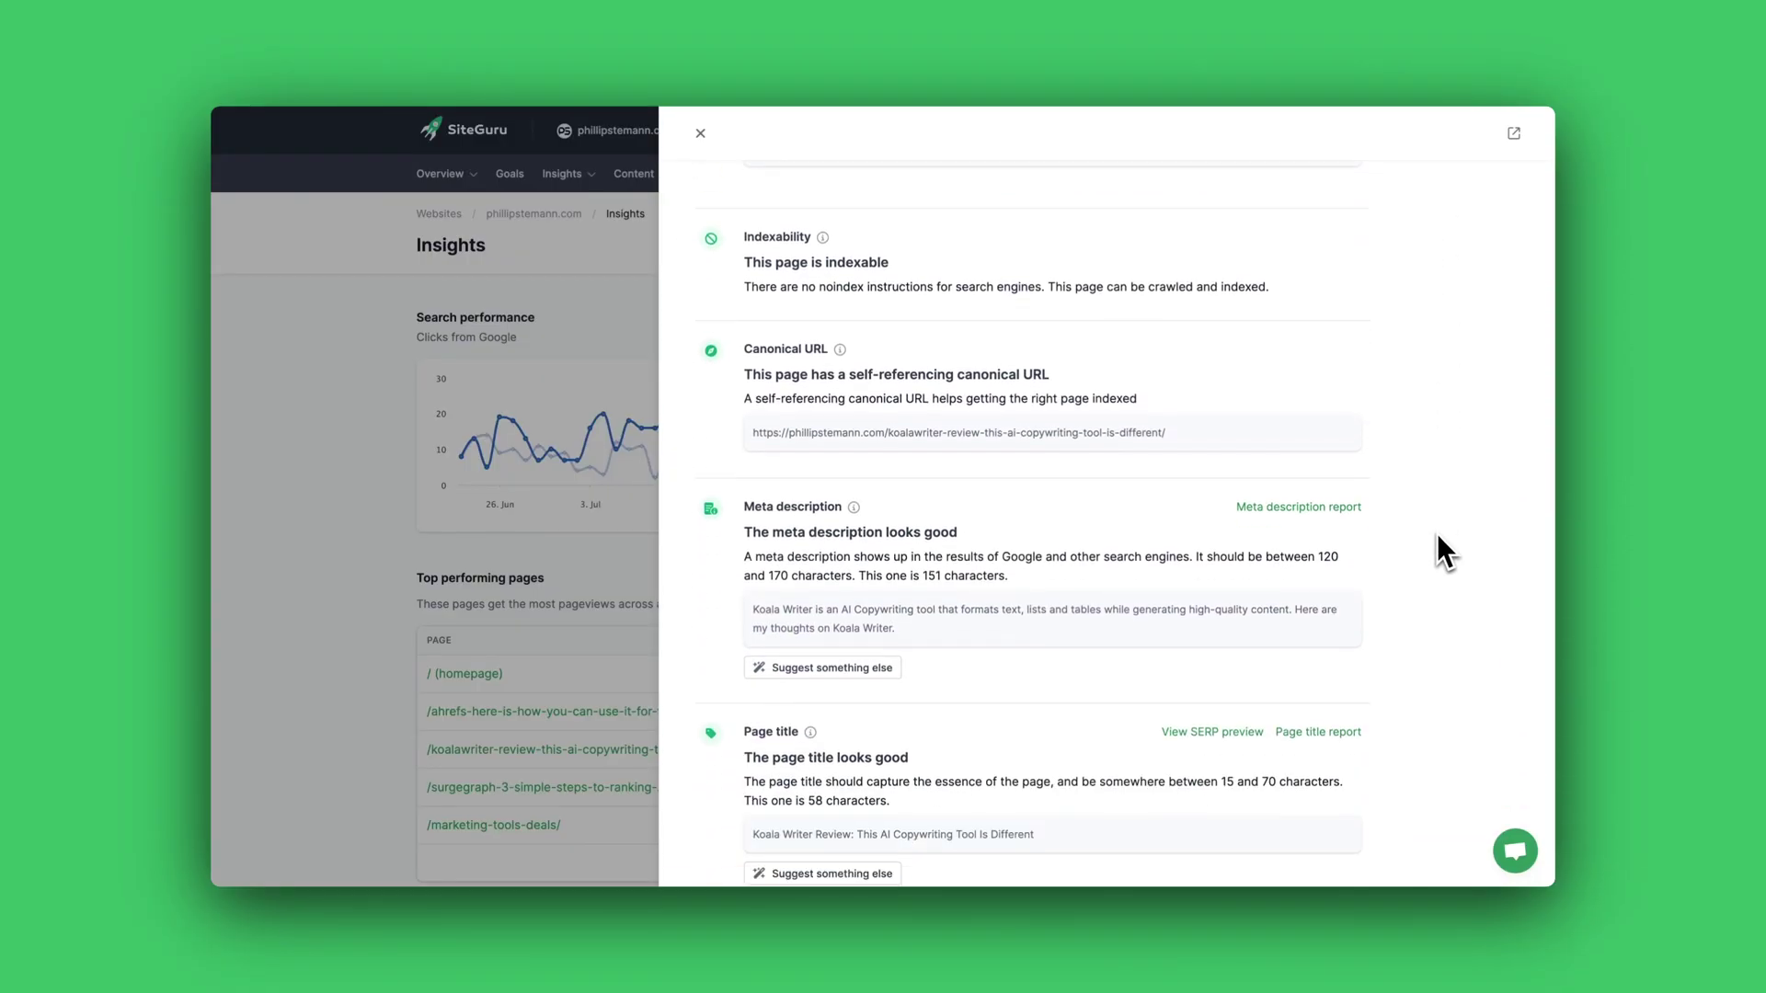
pyautogui.scroll(6, 1437, 533)
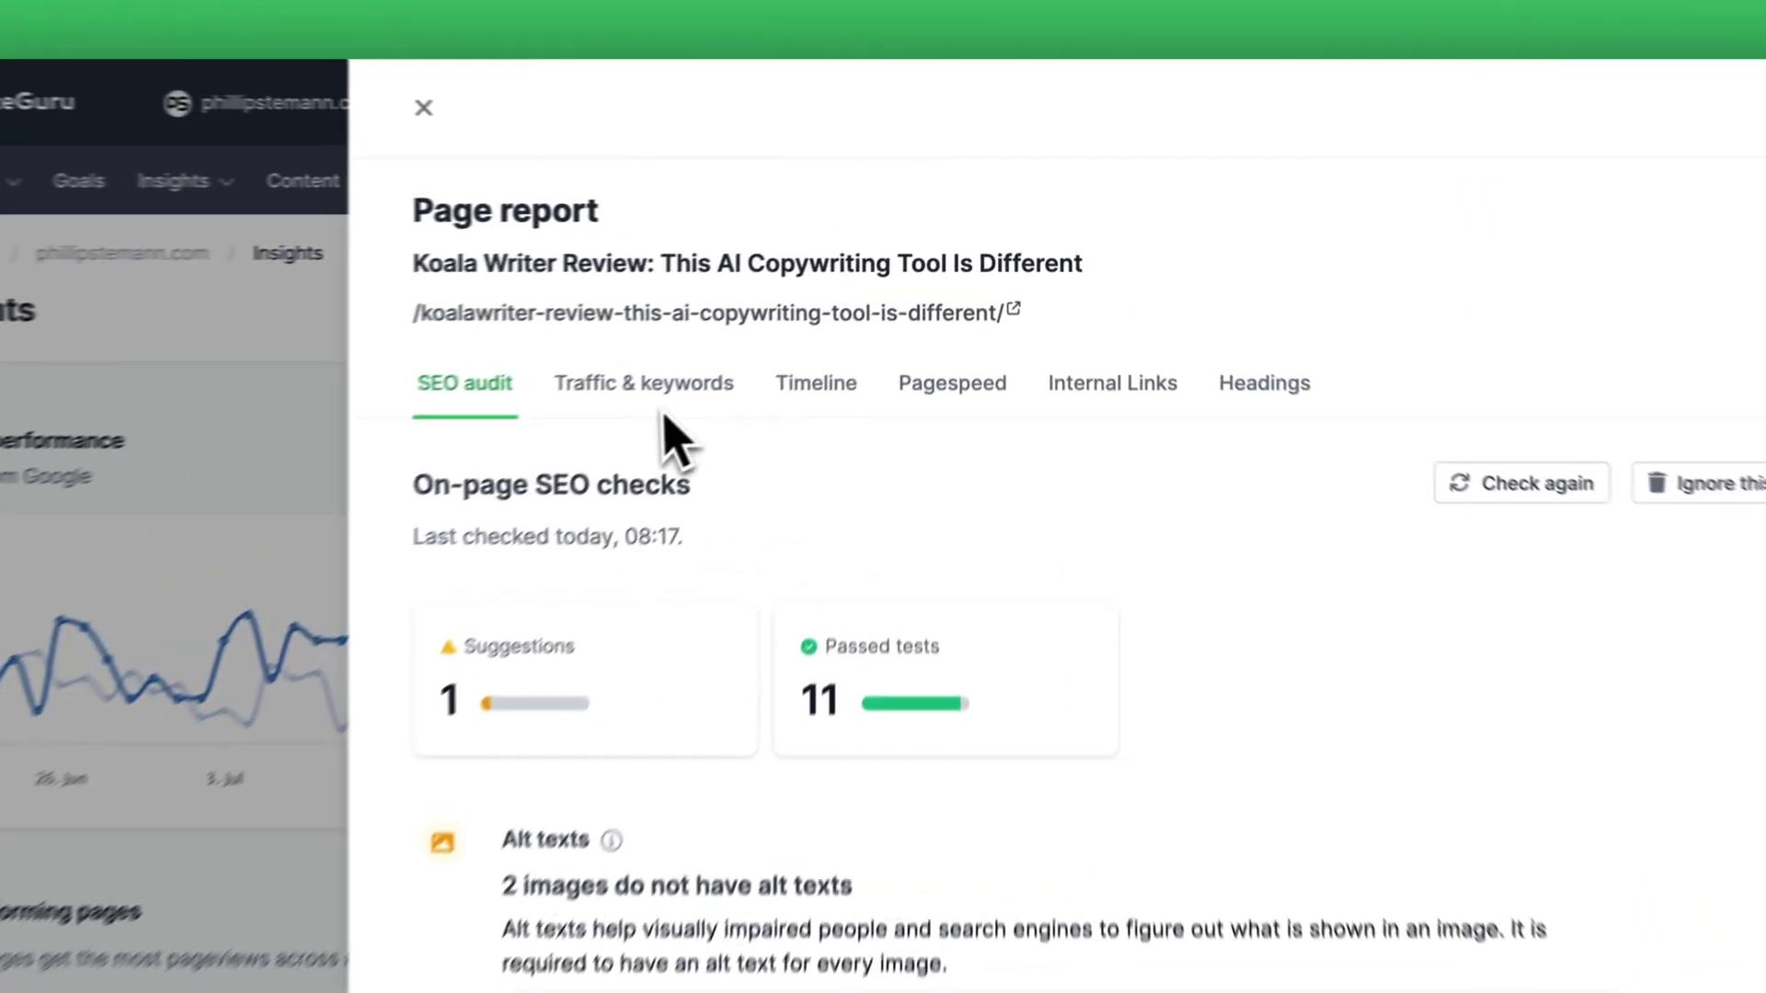
pyautogui.click(642, 388)
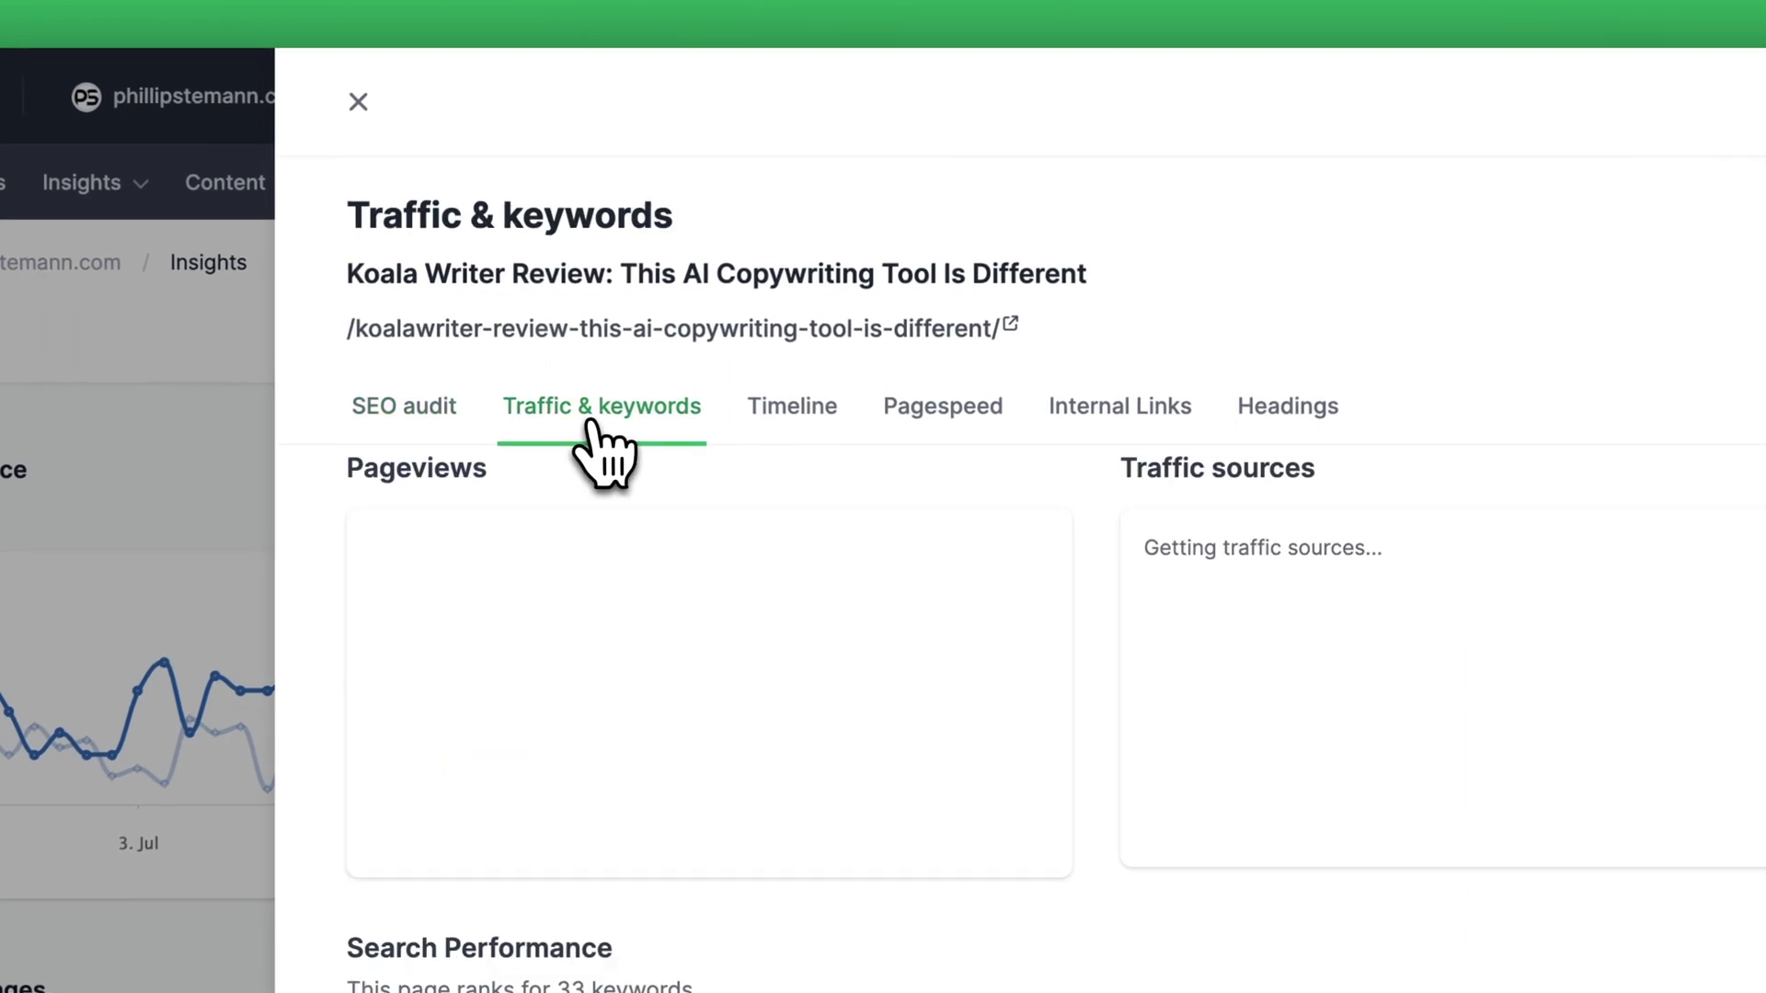
pyautogui.click(816, 415)
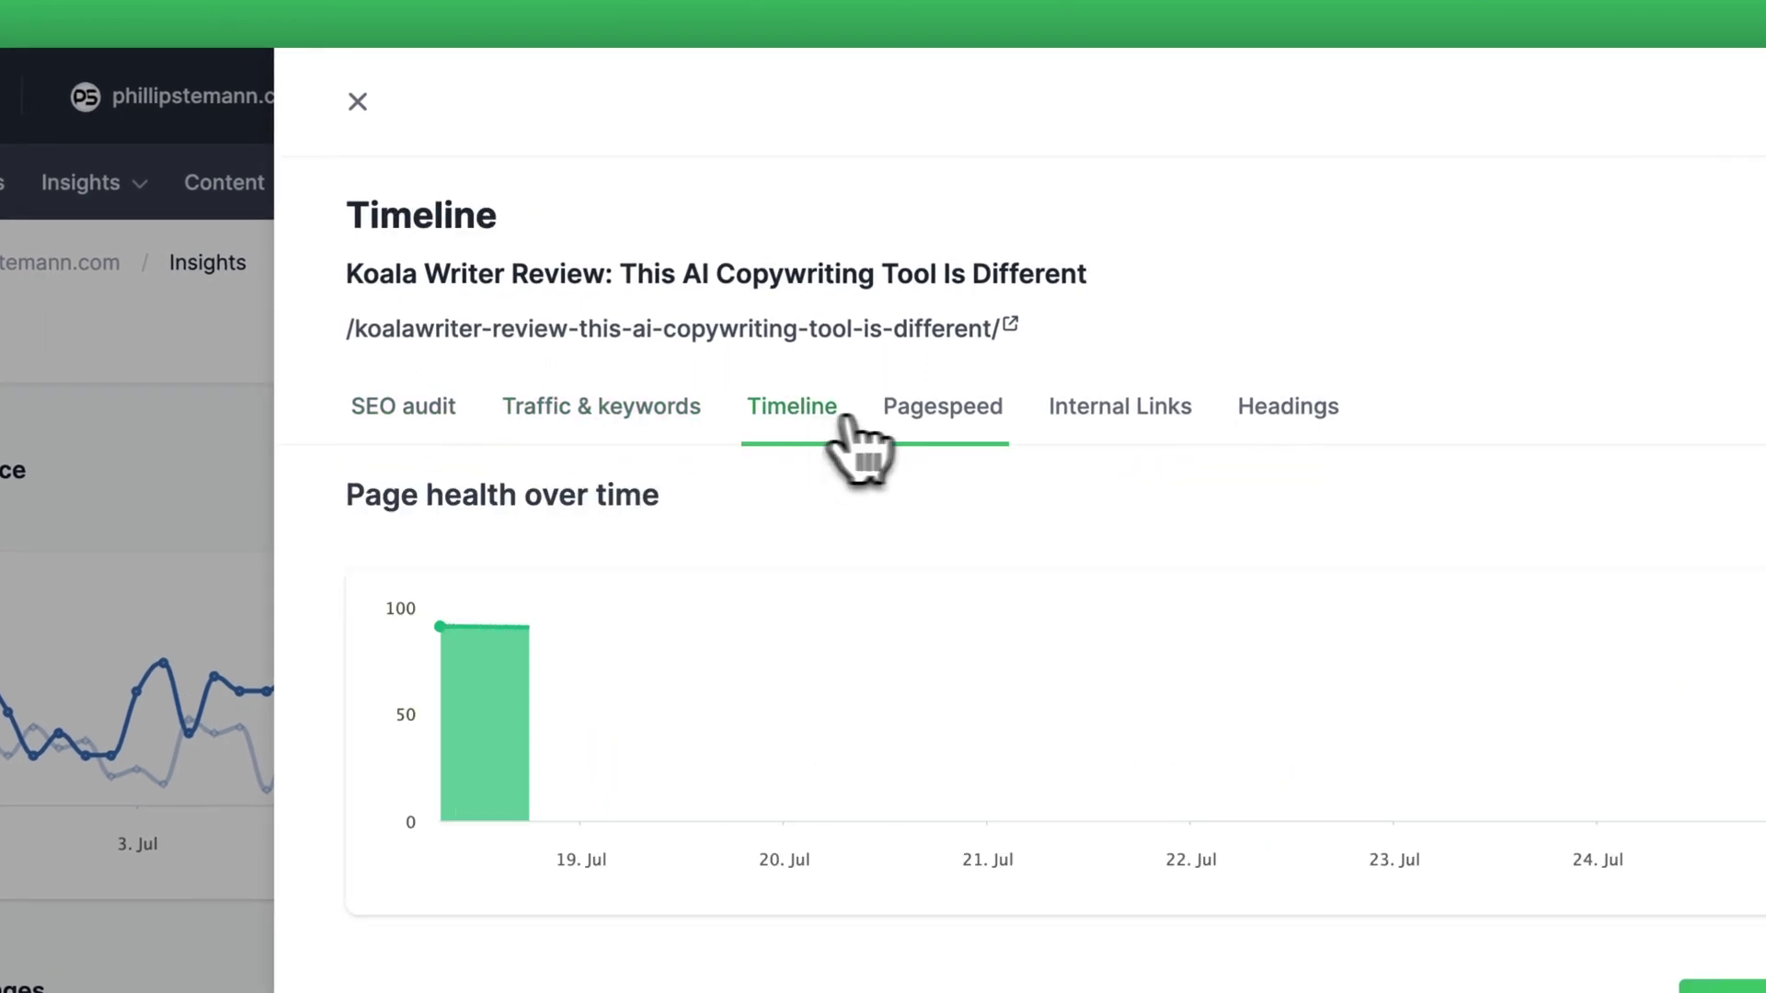
pyautogui.click(951, 419)
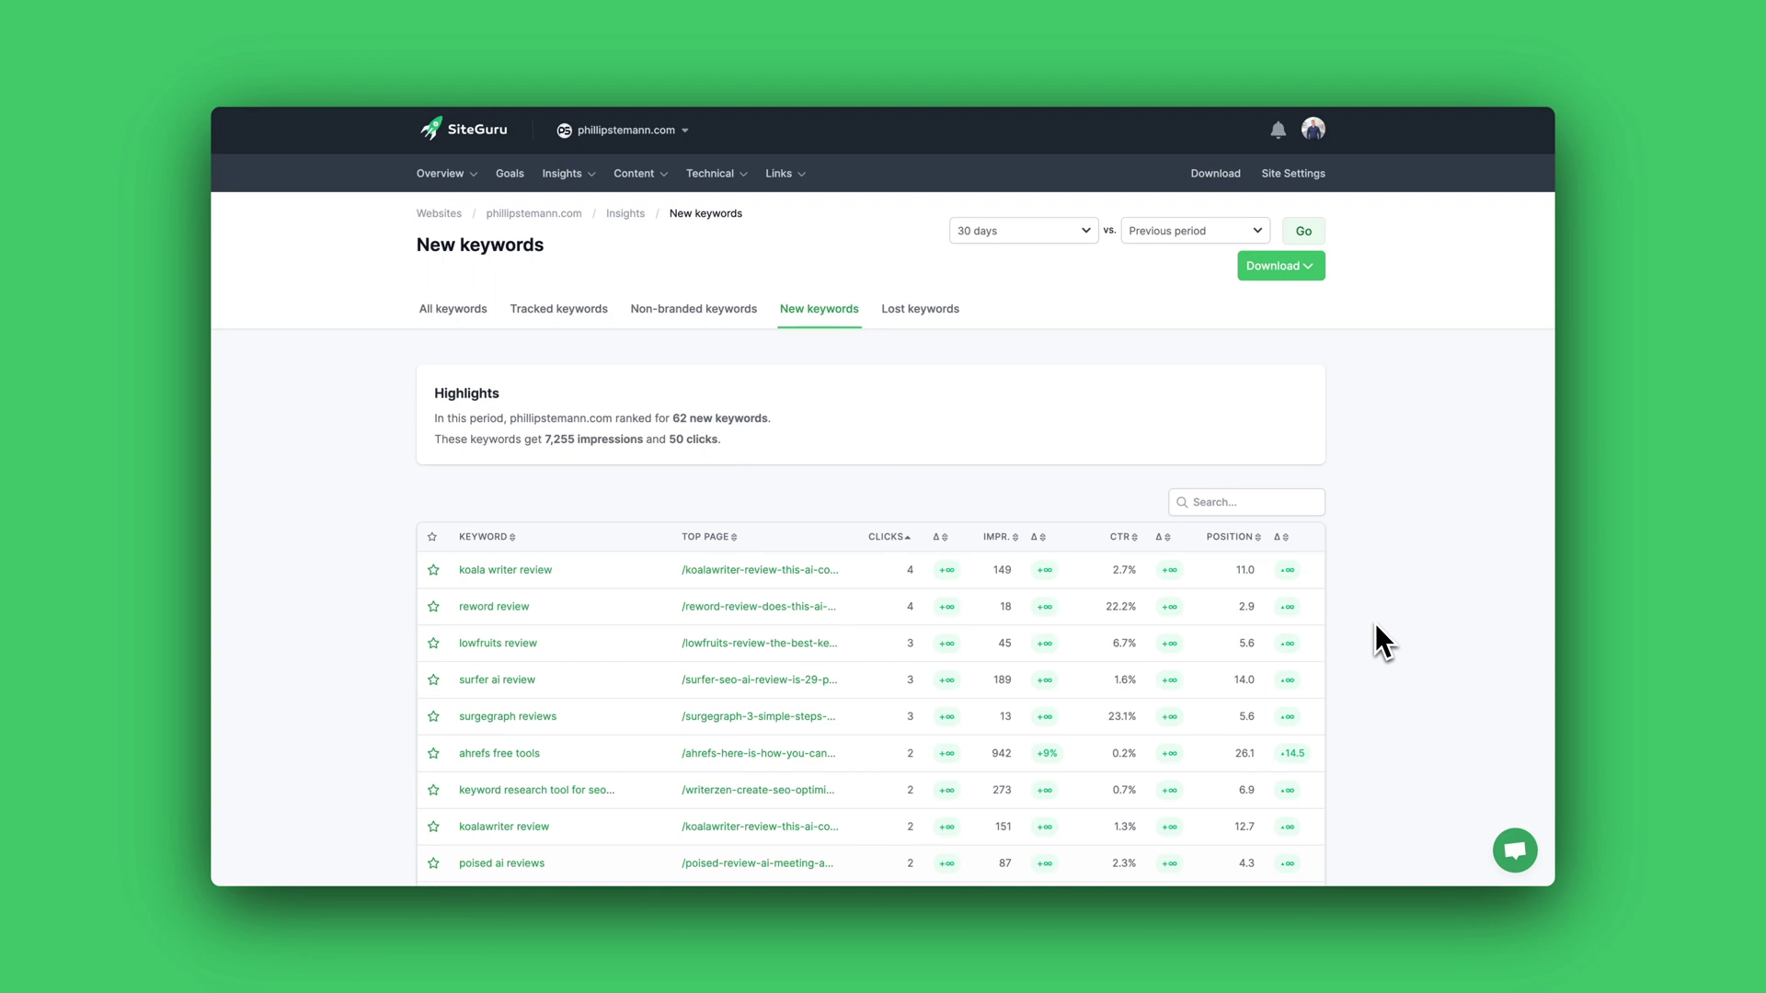
# Browse the 62 new ranking keywords, then switch to and scroll through the Lost keywords list.
pyautogui.scroll(-3, 1377, 626)
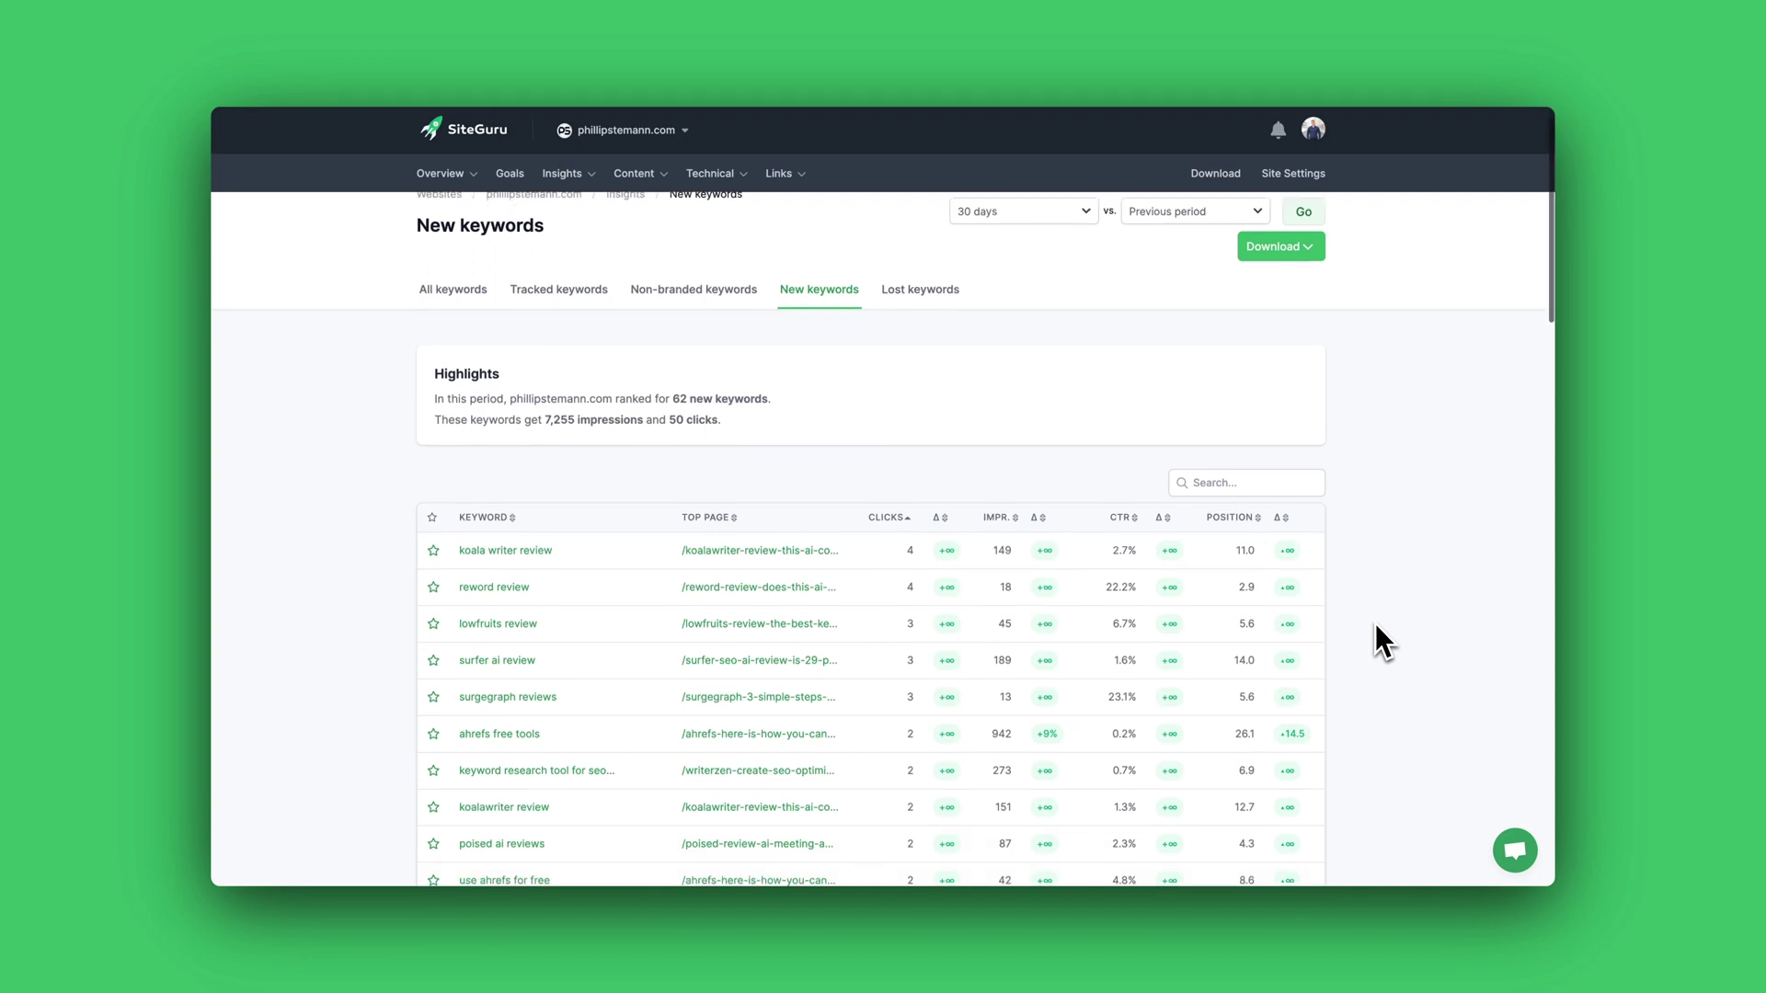
pyautogui.scroll(-2, 1376, 621)
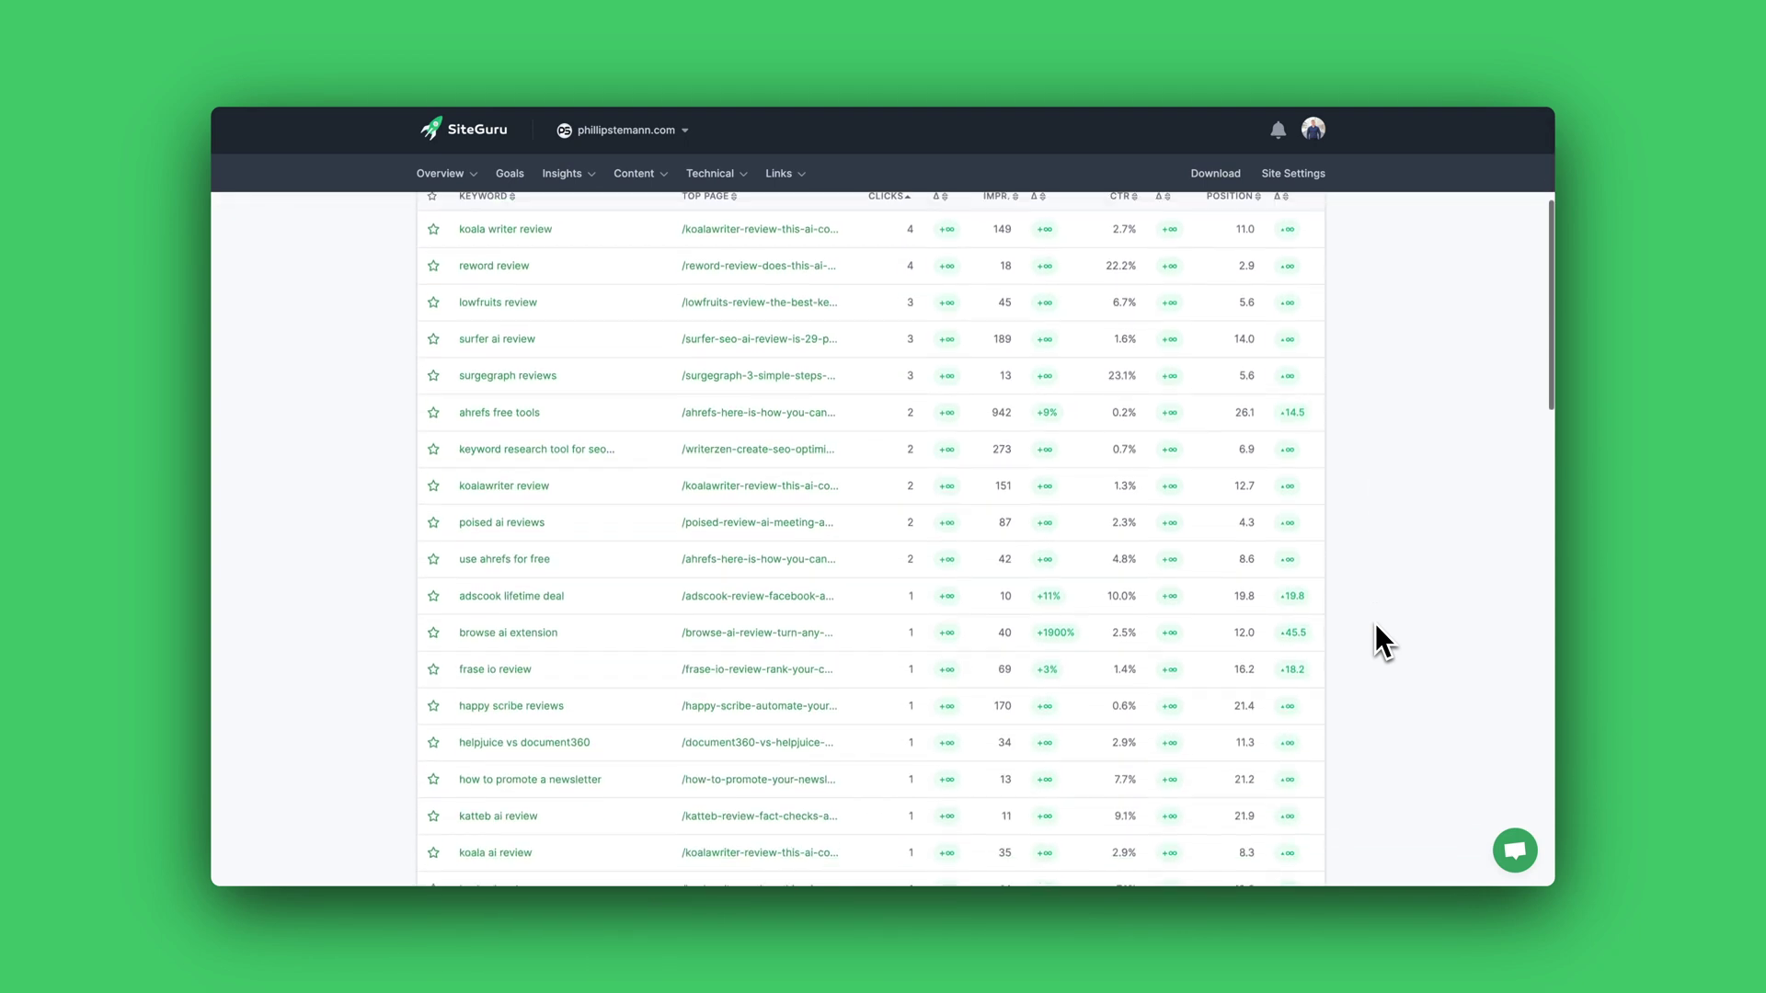
pyautogui.scroll(3, 1375, 621)
pyautogui.scroll(4, 1376, 622)
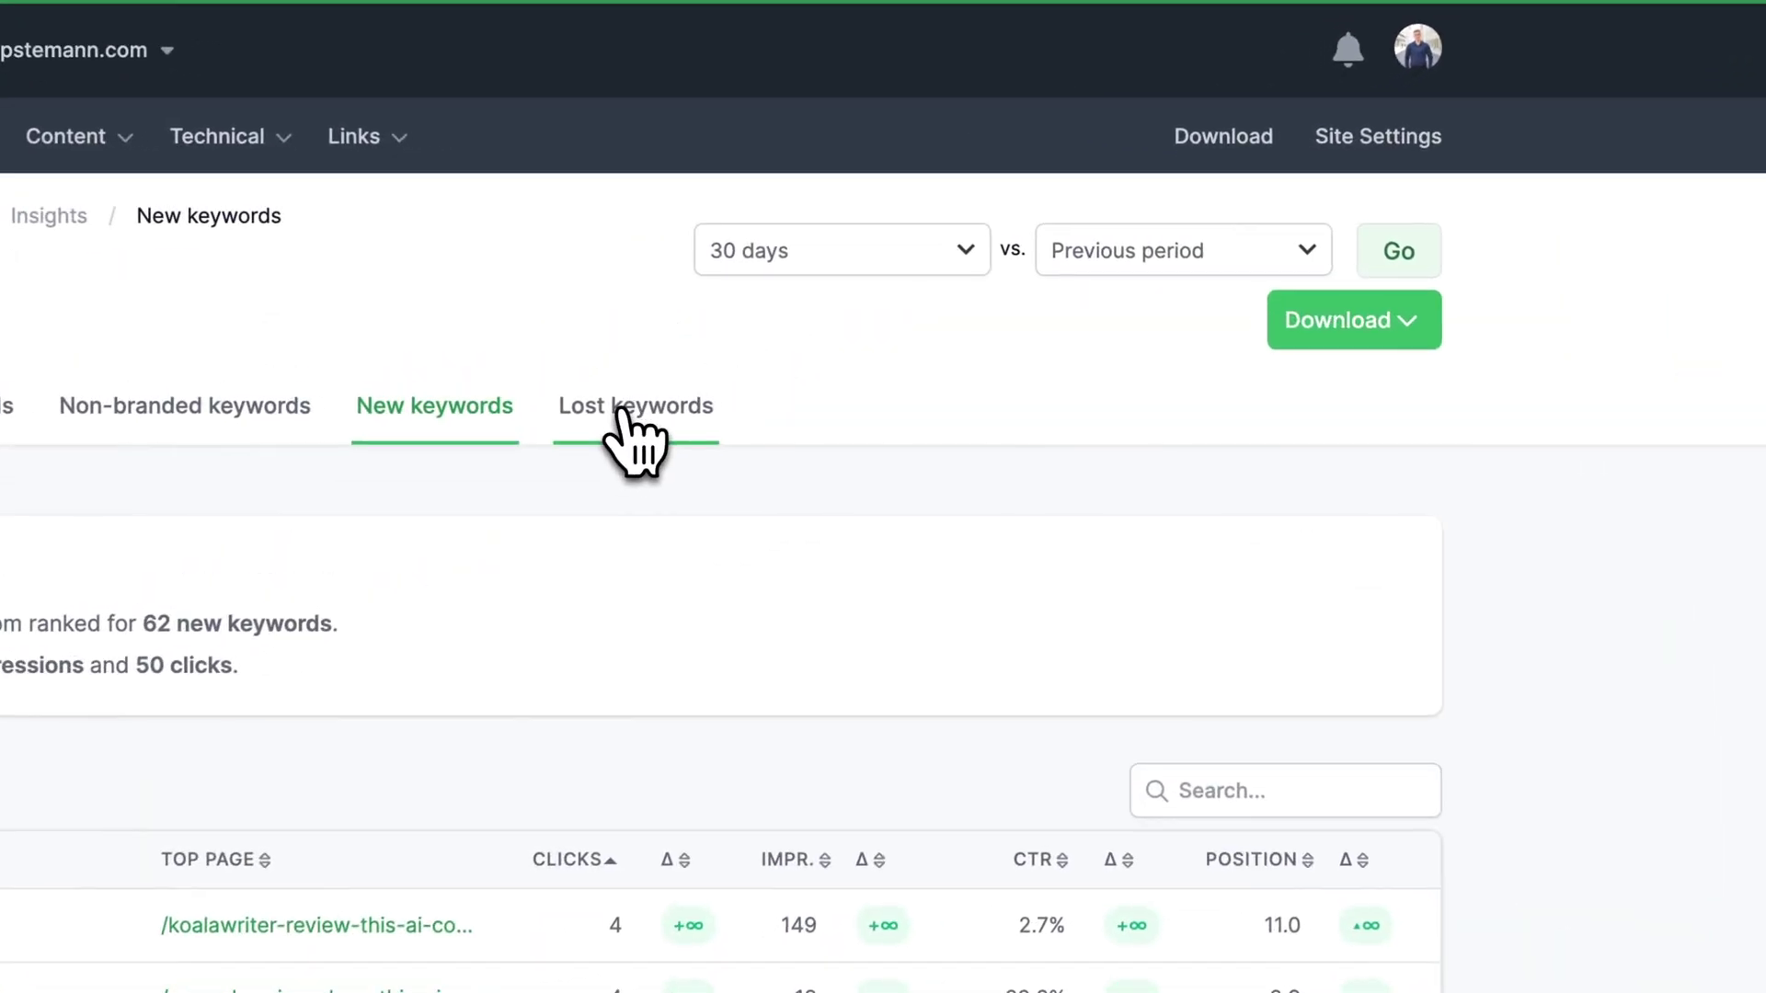
pyautogui.click(659, 405)
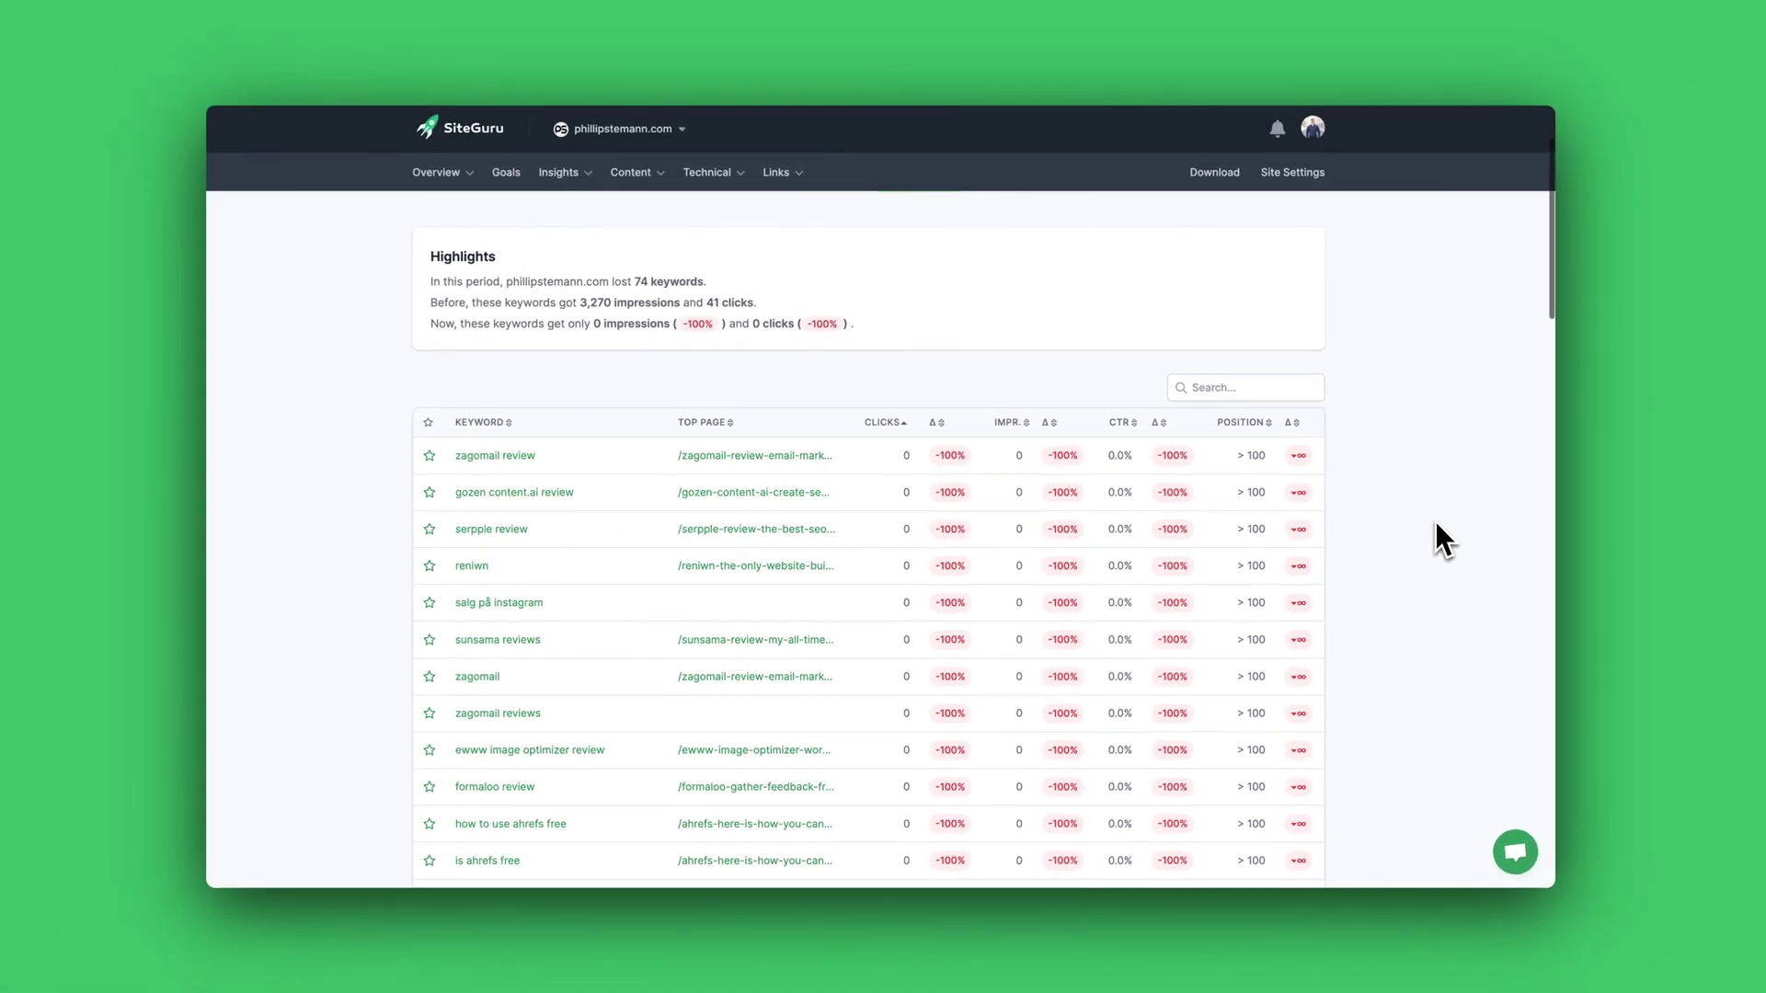
pyautogui.scroll(-5, 1435, 521)
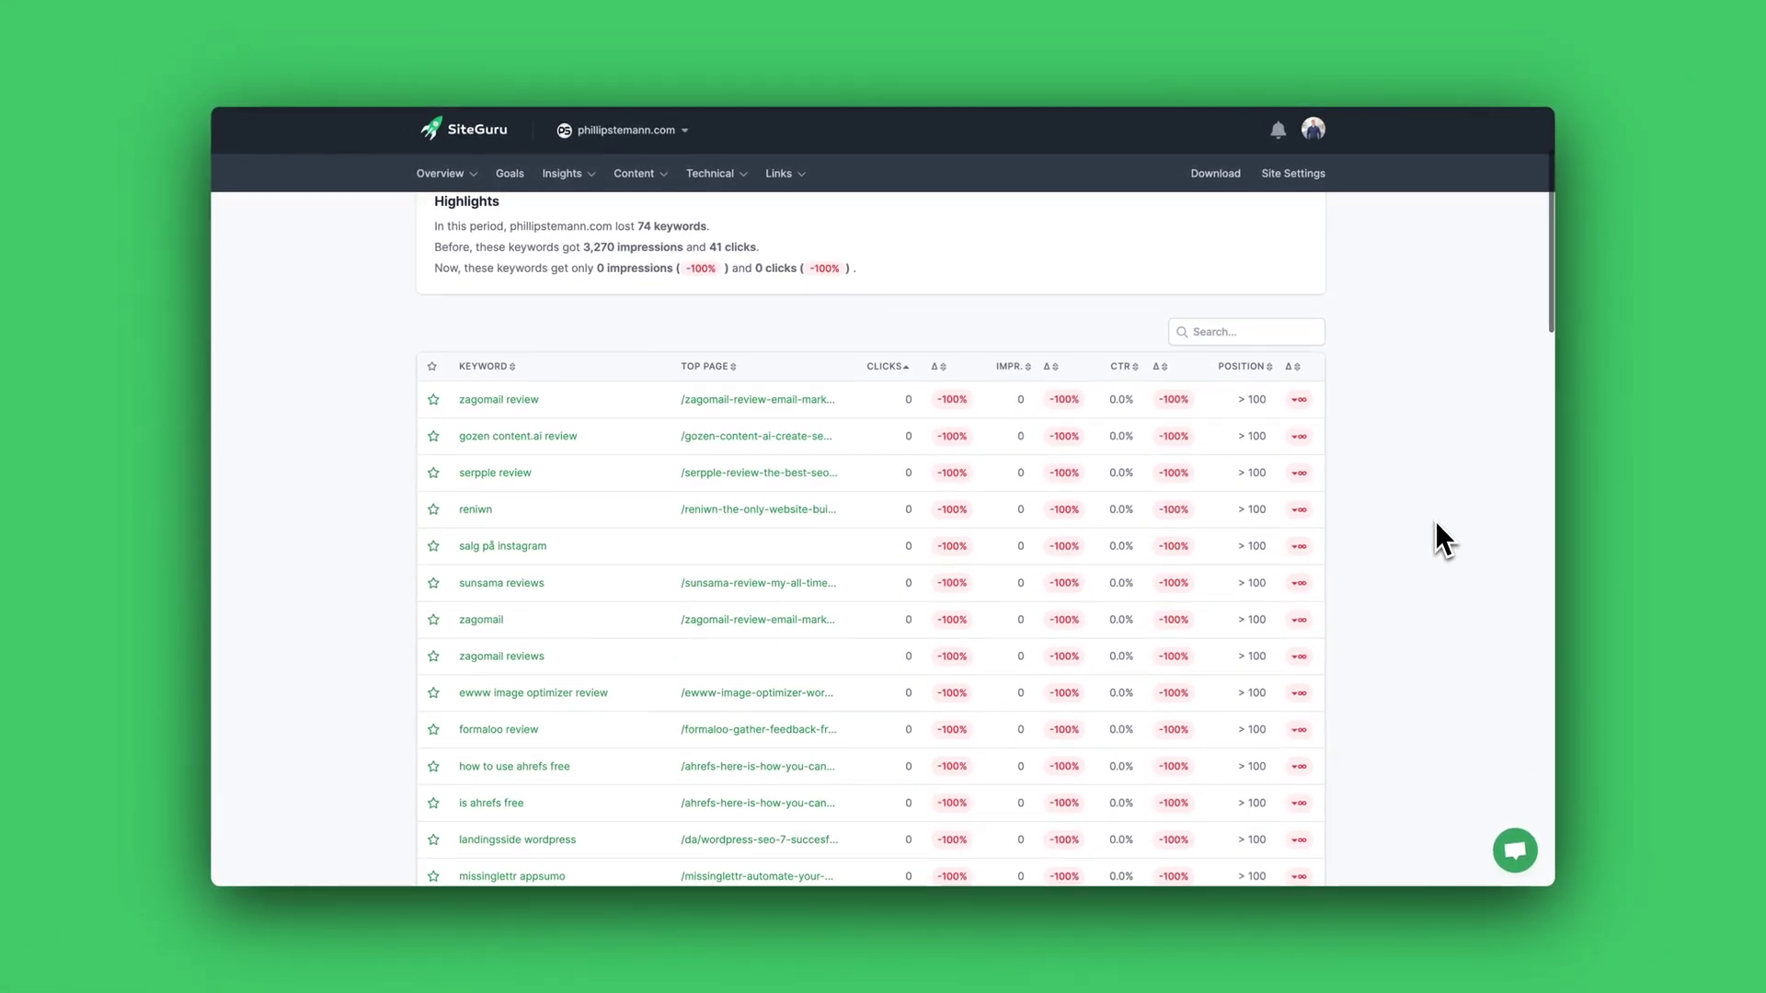
pyautogui.scroll(-3, 1434, 523)
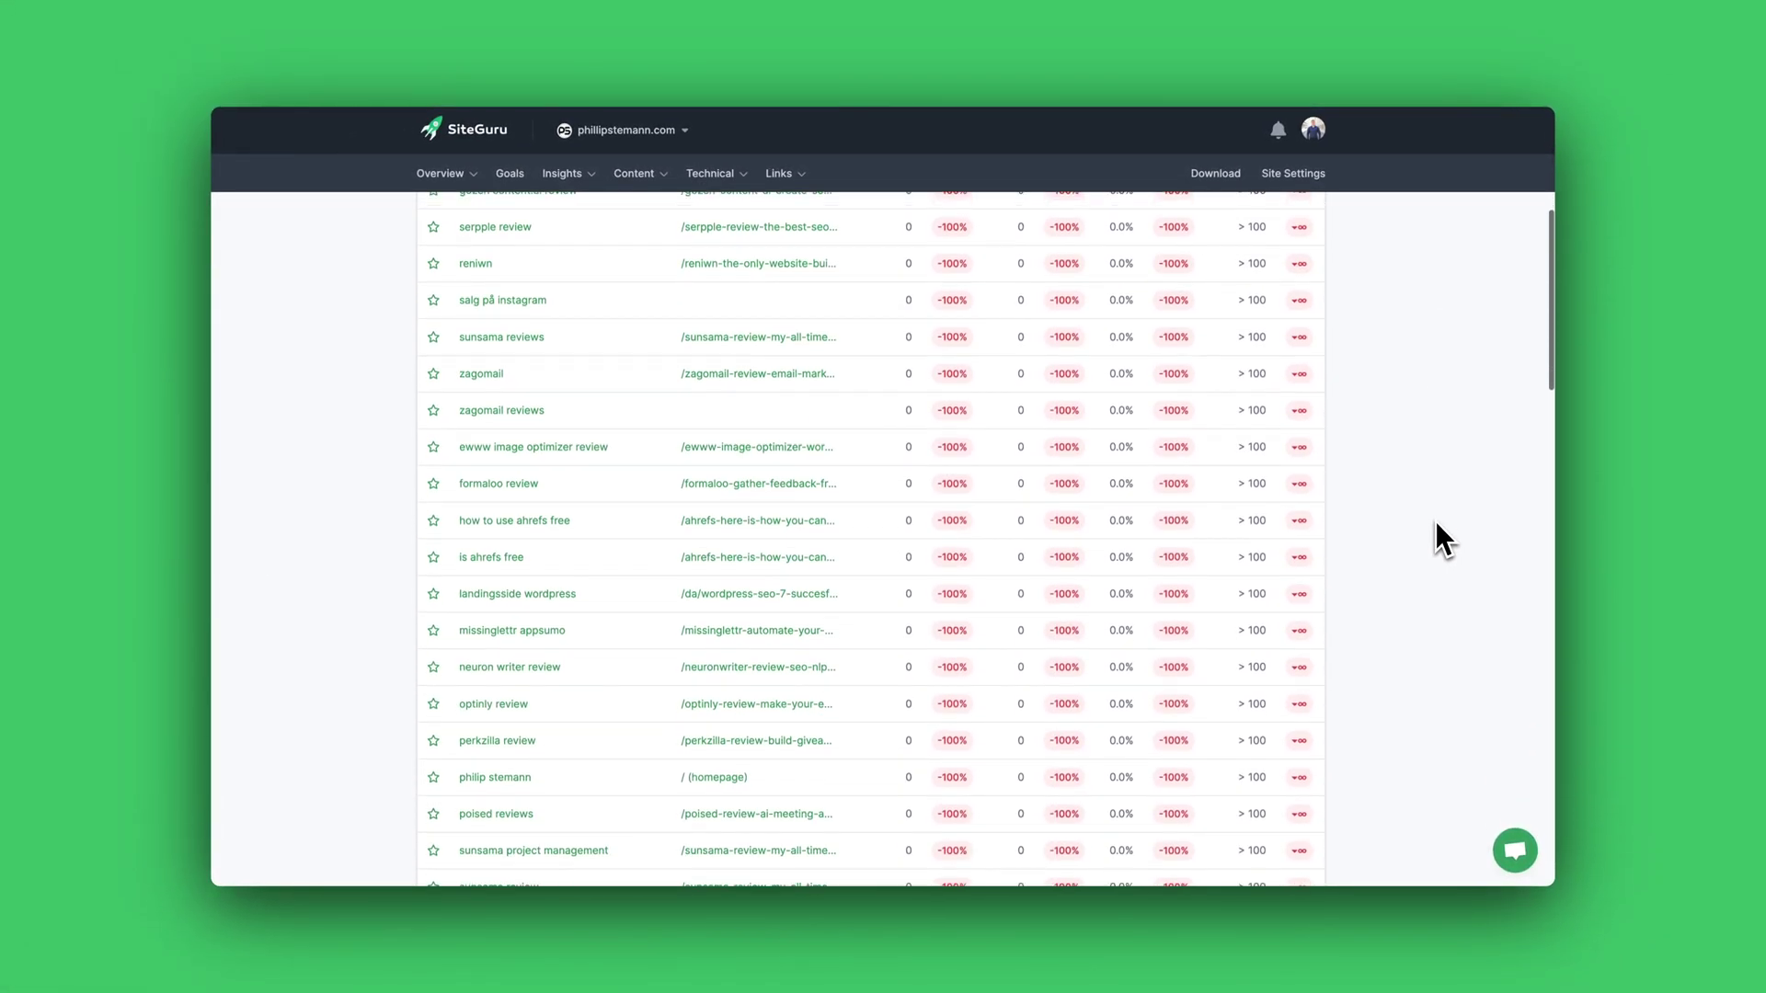
pyautogui.scroll(-2, 1435, 520)
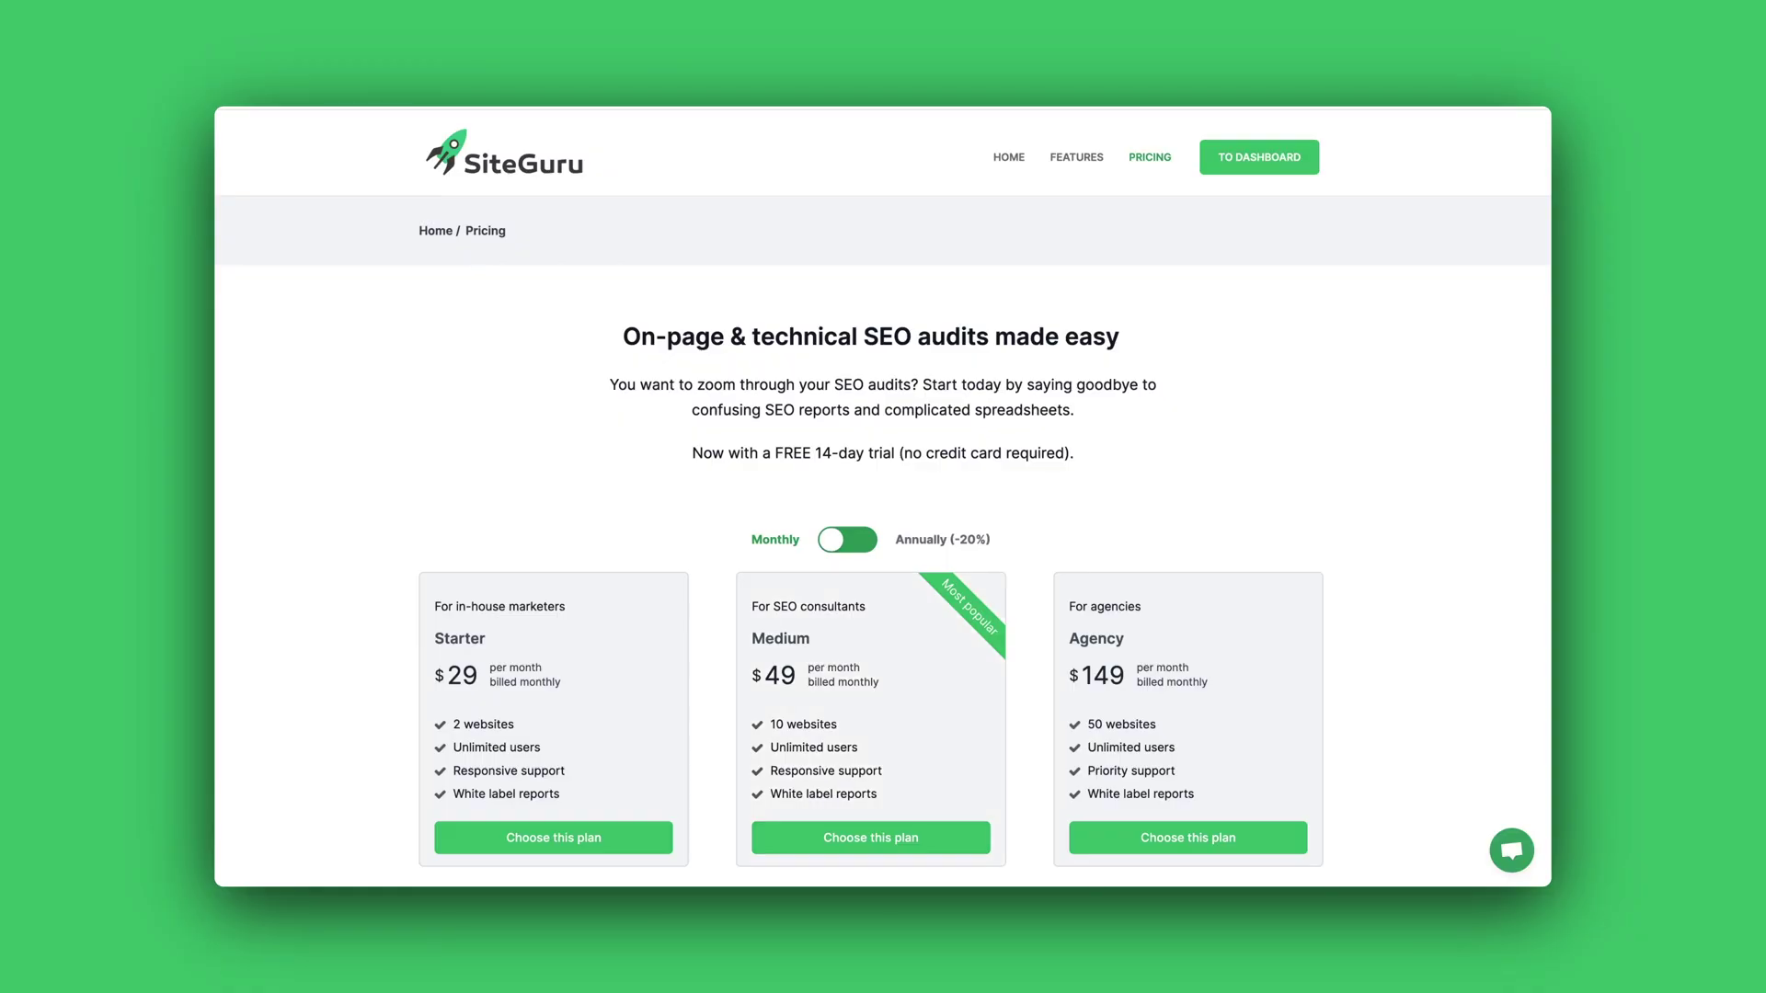
# Scroll the Pricing page to view the Starter $29, Medium $49 and Agency $149 monthly plans.
pyautogui.scroll(-3, 883, 496)
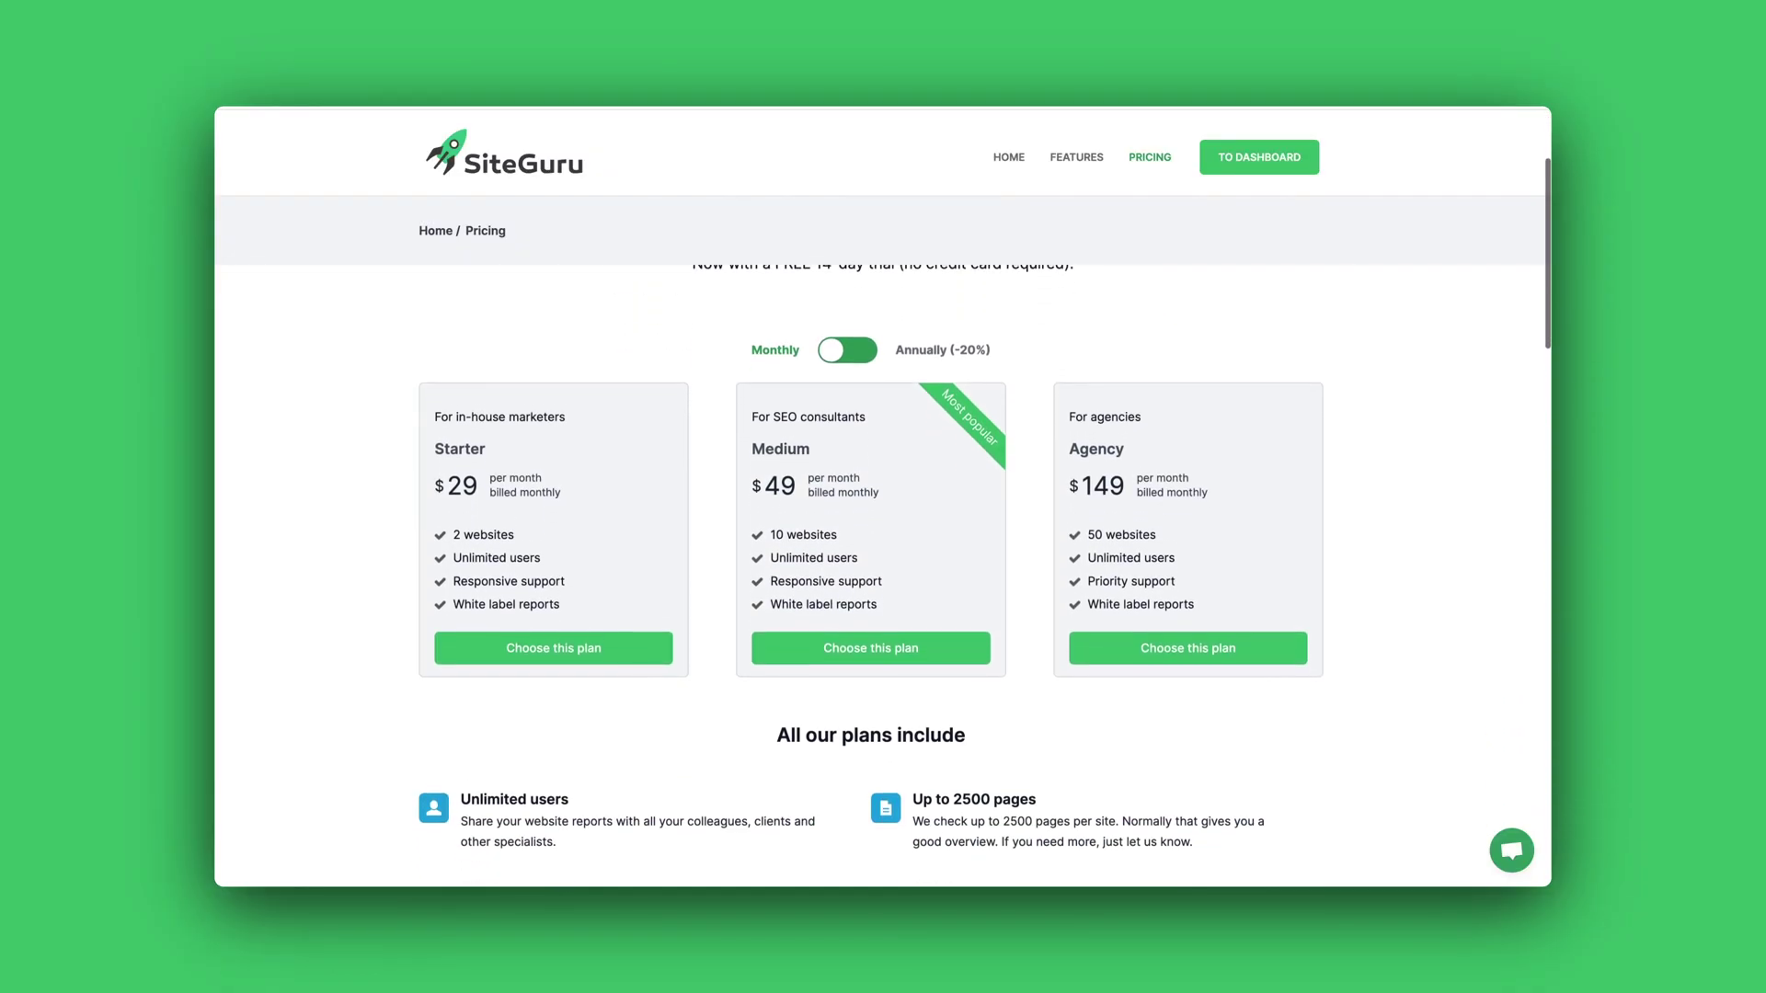
pyautogui.scroll(2, 883, 496)
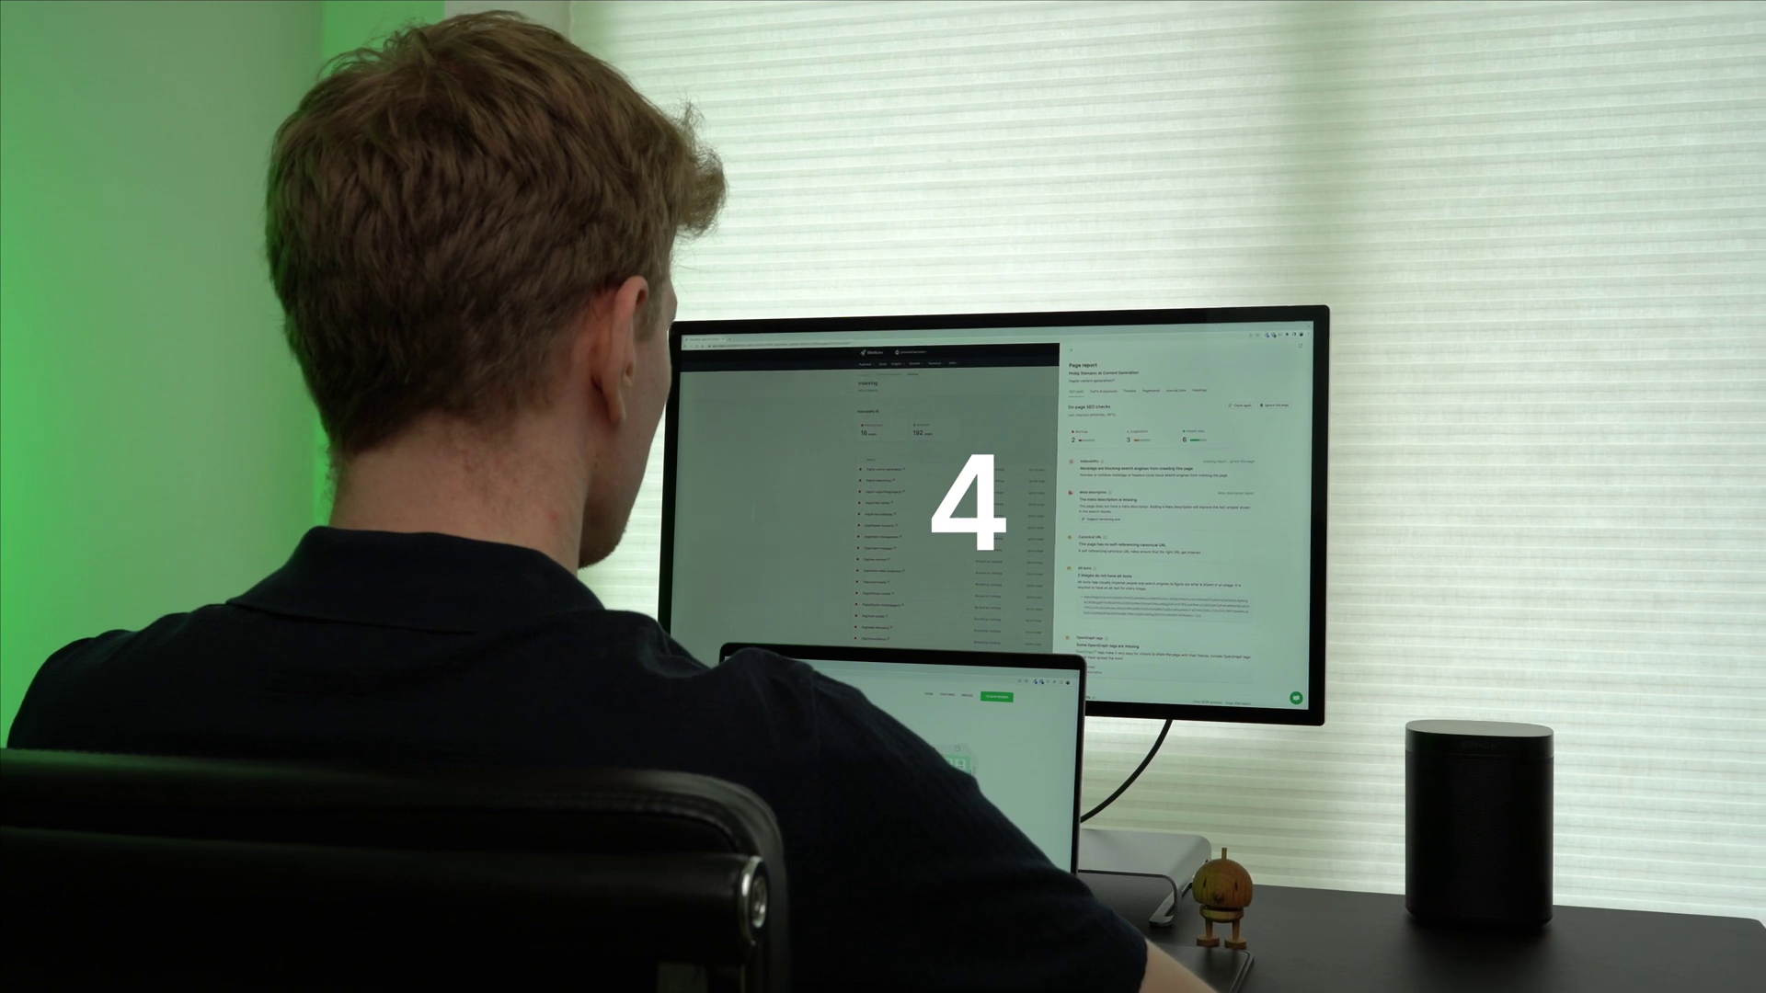
# Close the links panel and open the 'marketmuse review' ranking goal's detail page.
pyautogui.press('Escape')
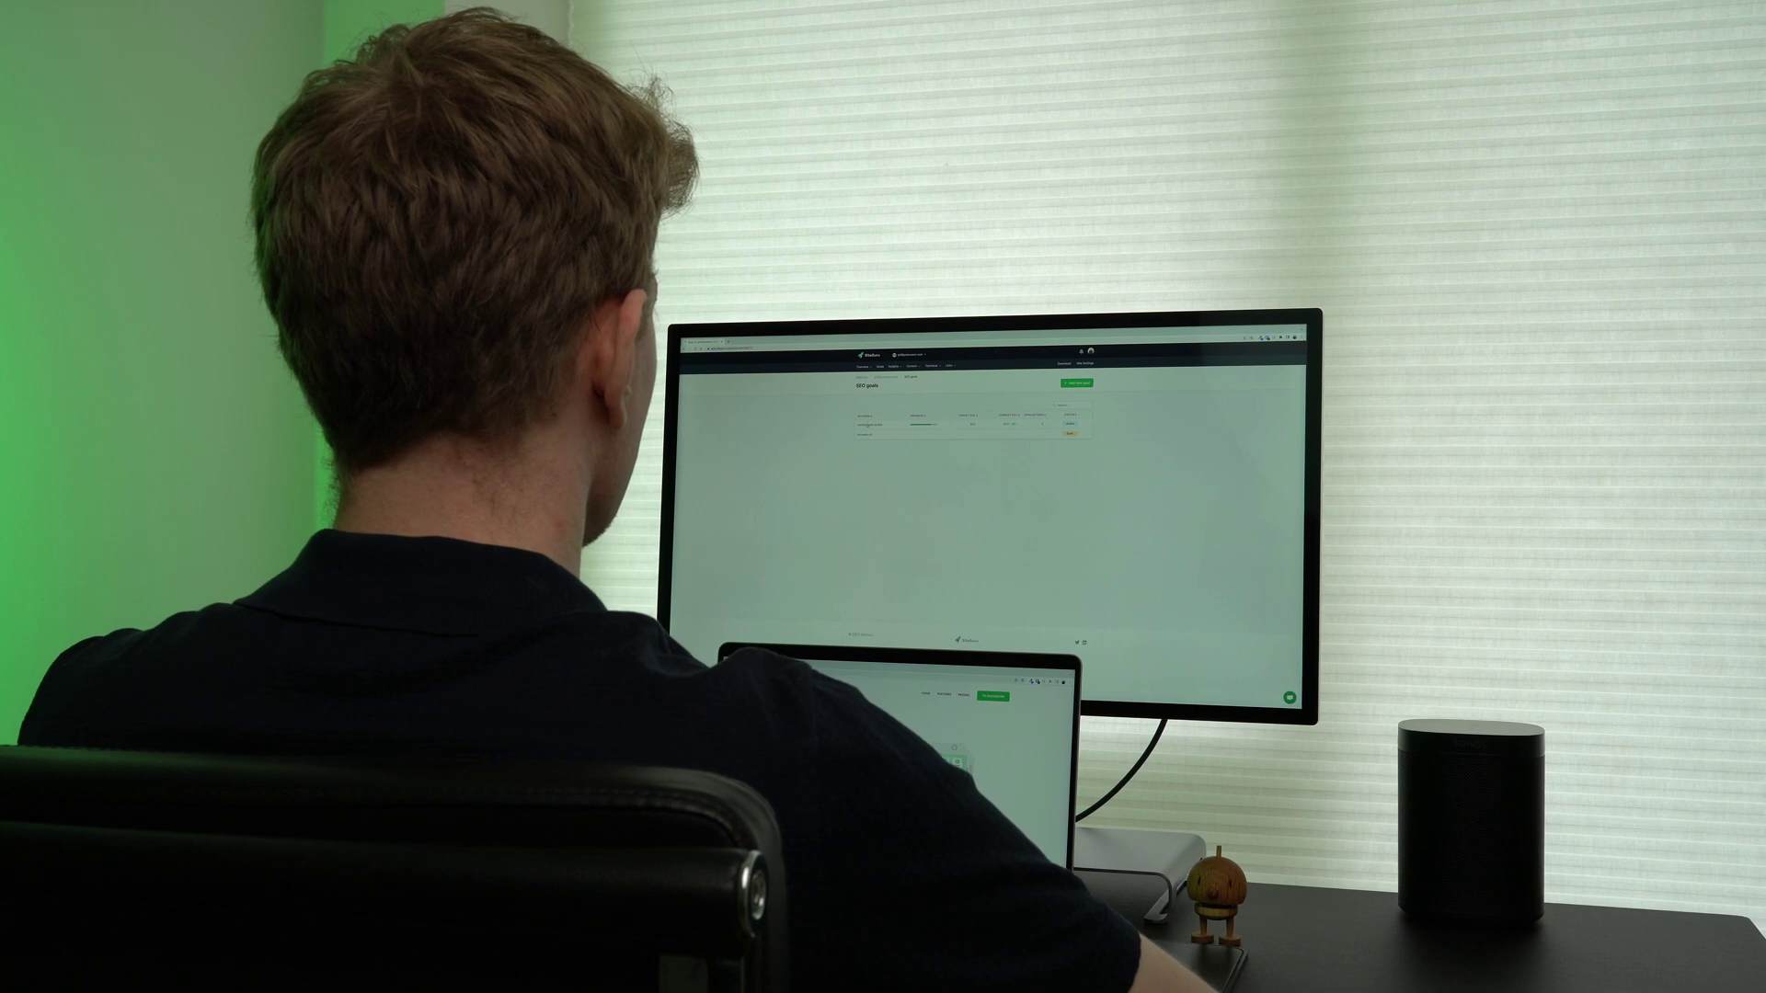
pyautogui.click(867, 425)
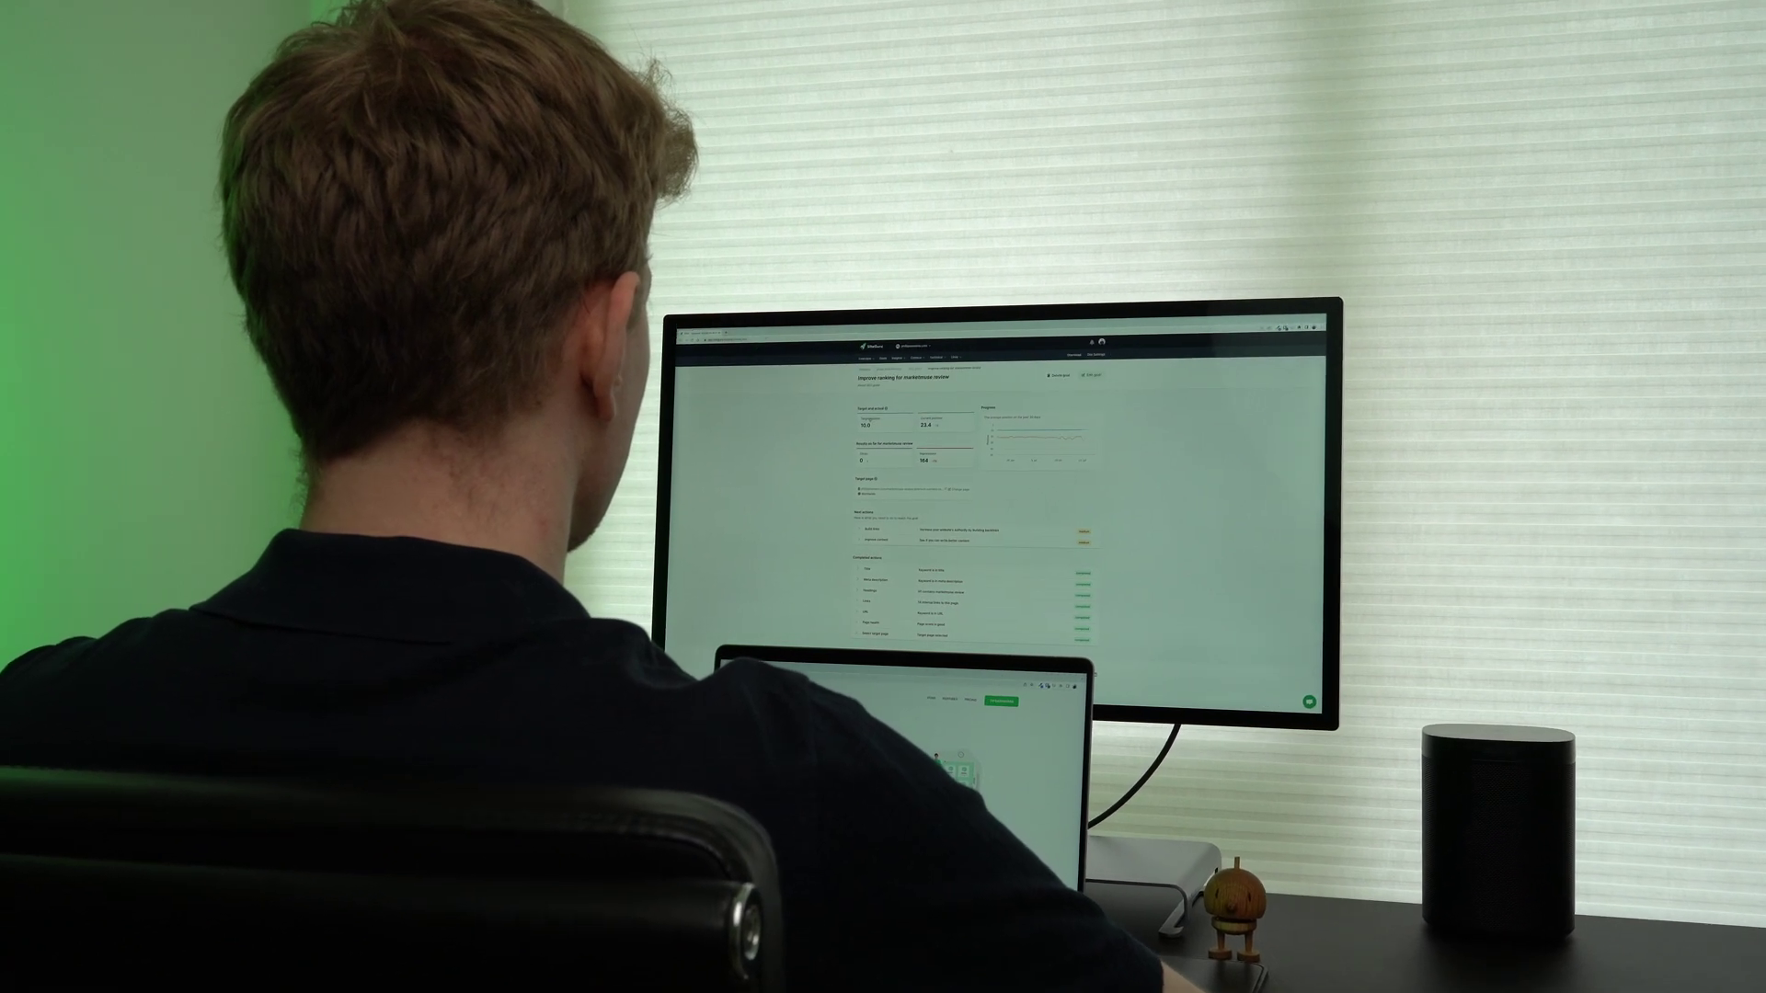